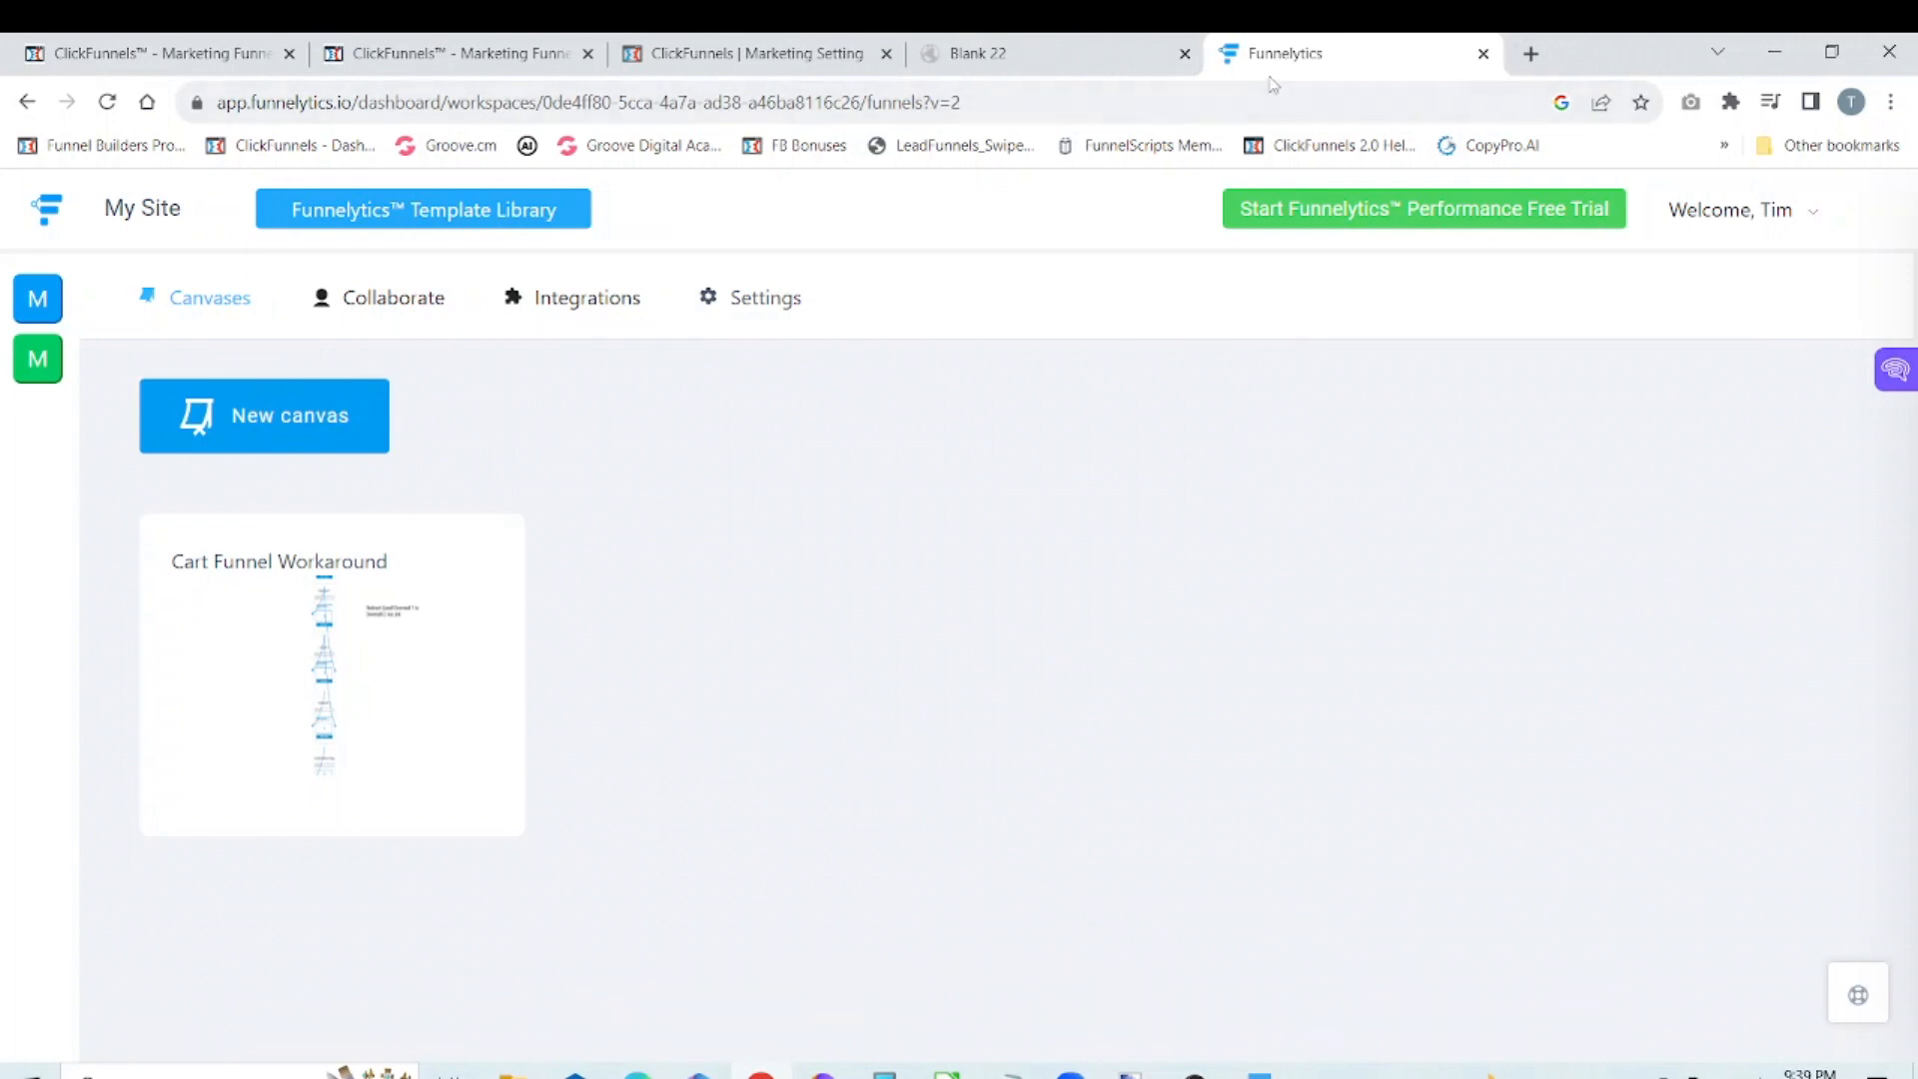
Step: Look at the Blank 22 canvas in Geru and return to the Funnelytics dashboard
{"action": "left_click", "coordinate": [1134, 53]}
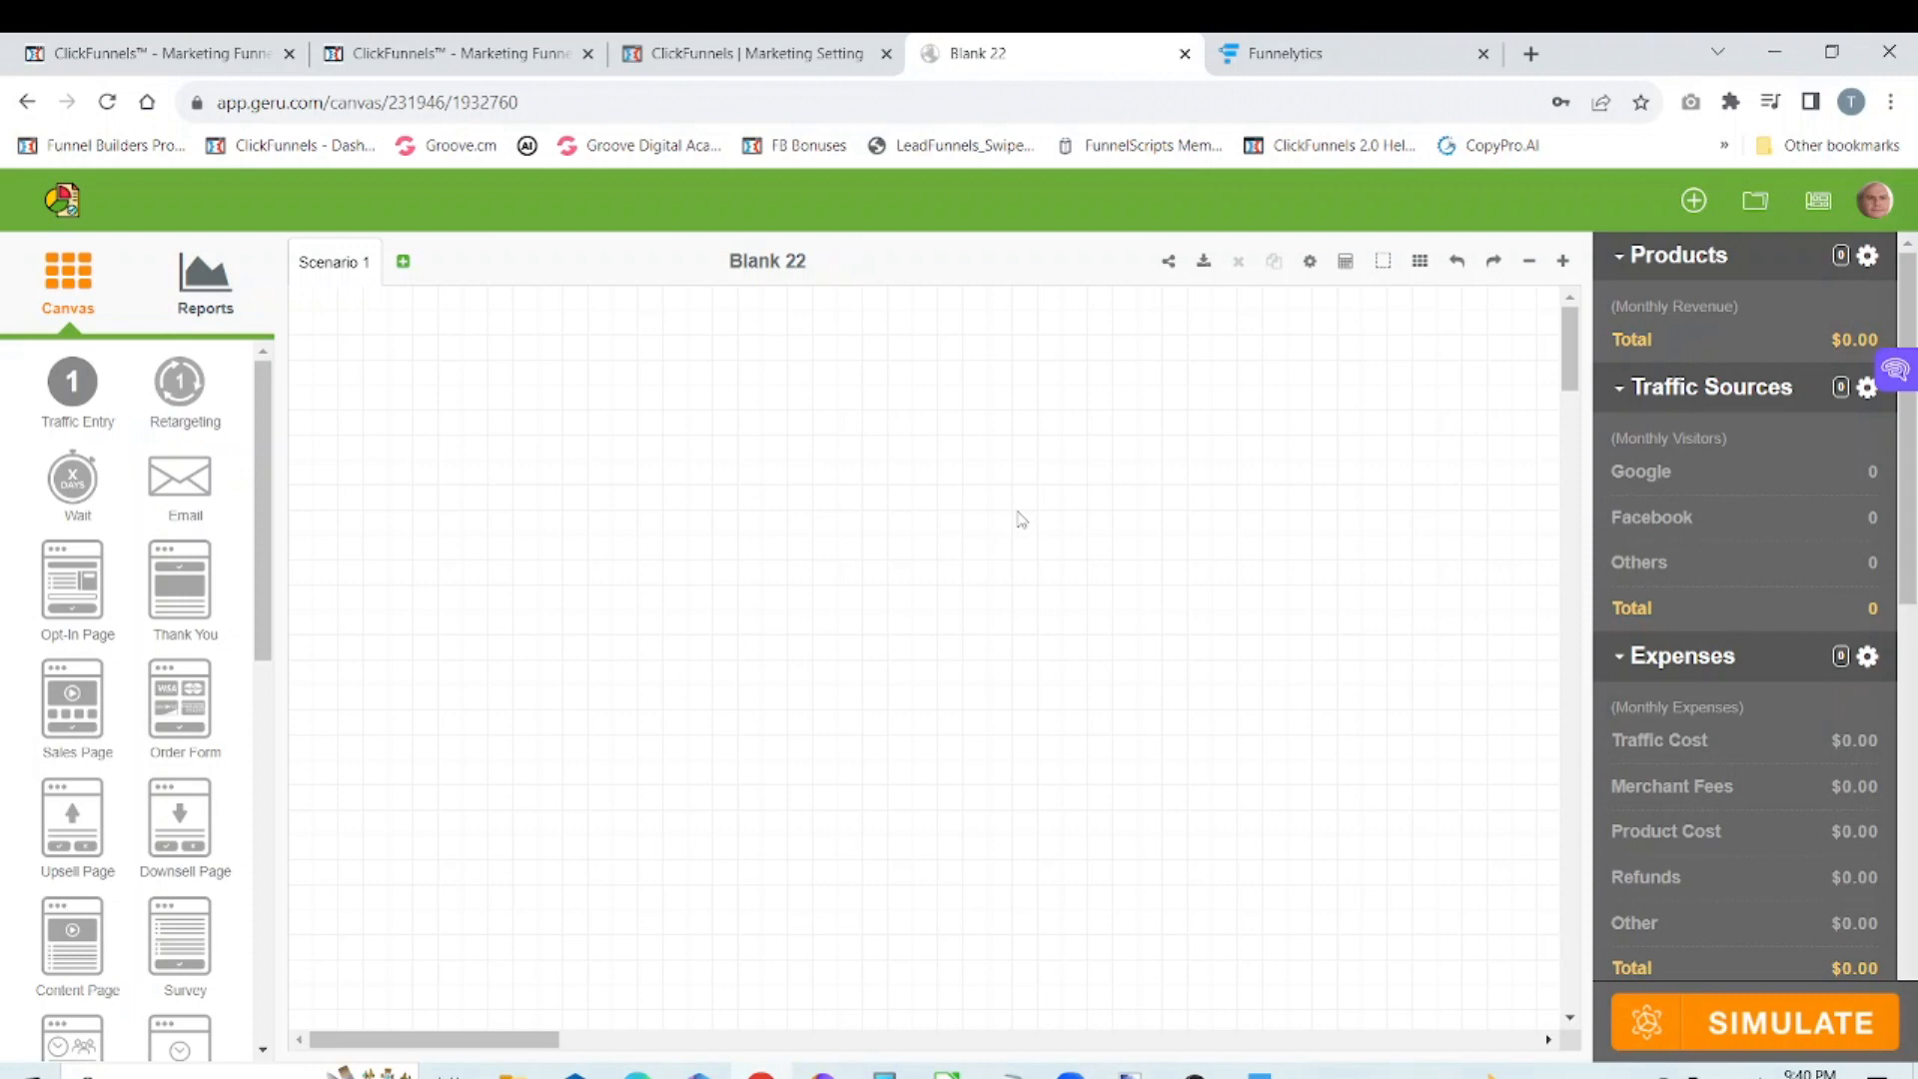
{"action": "left_click", "coordinate": [1343, 68]}
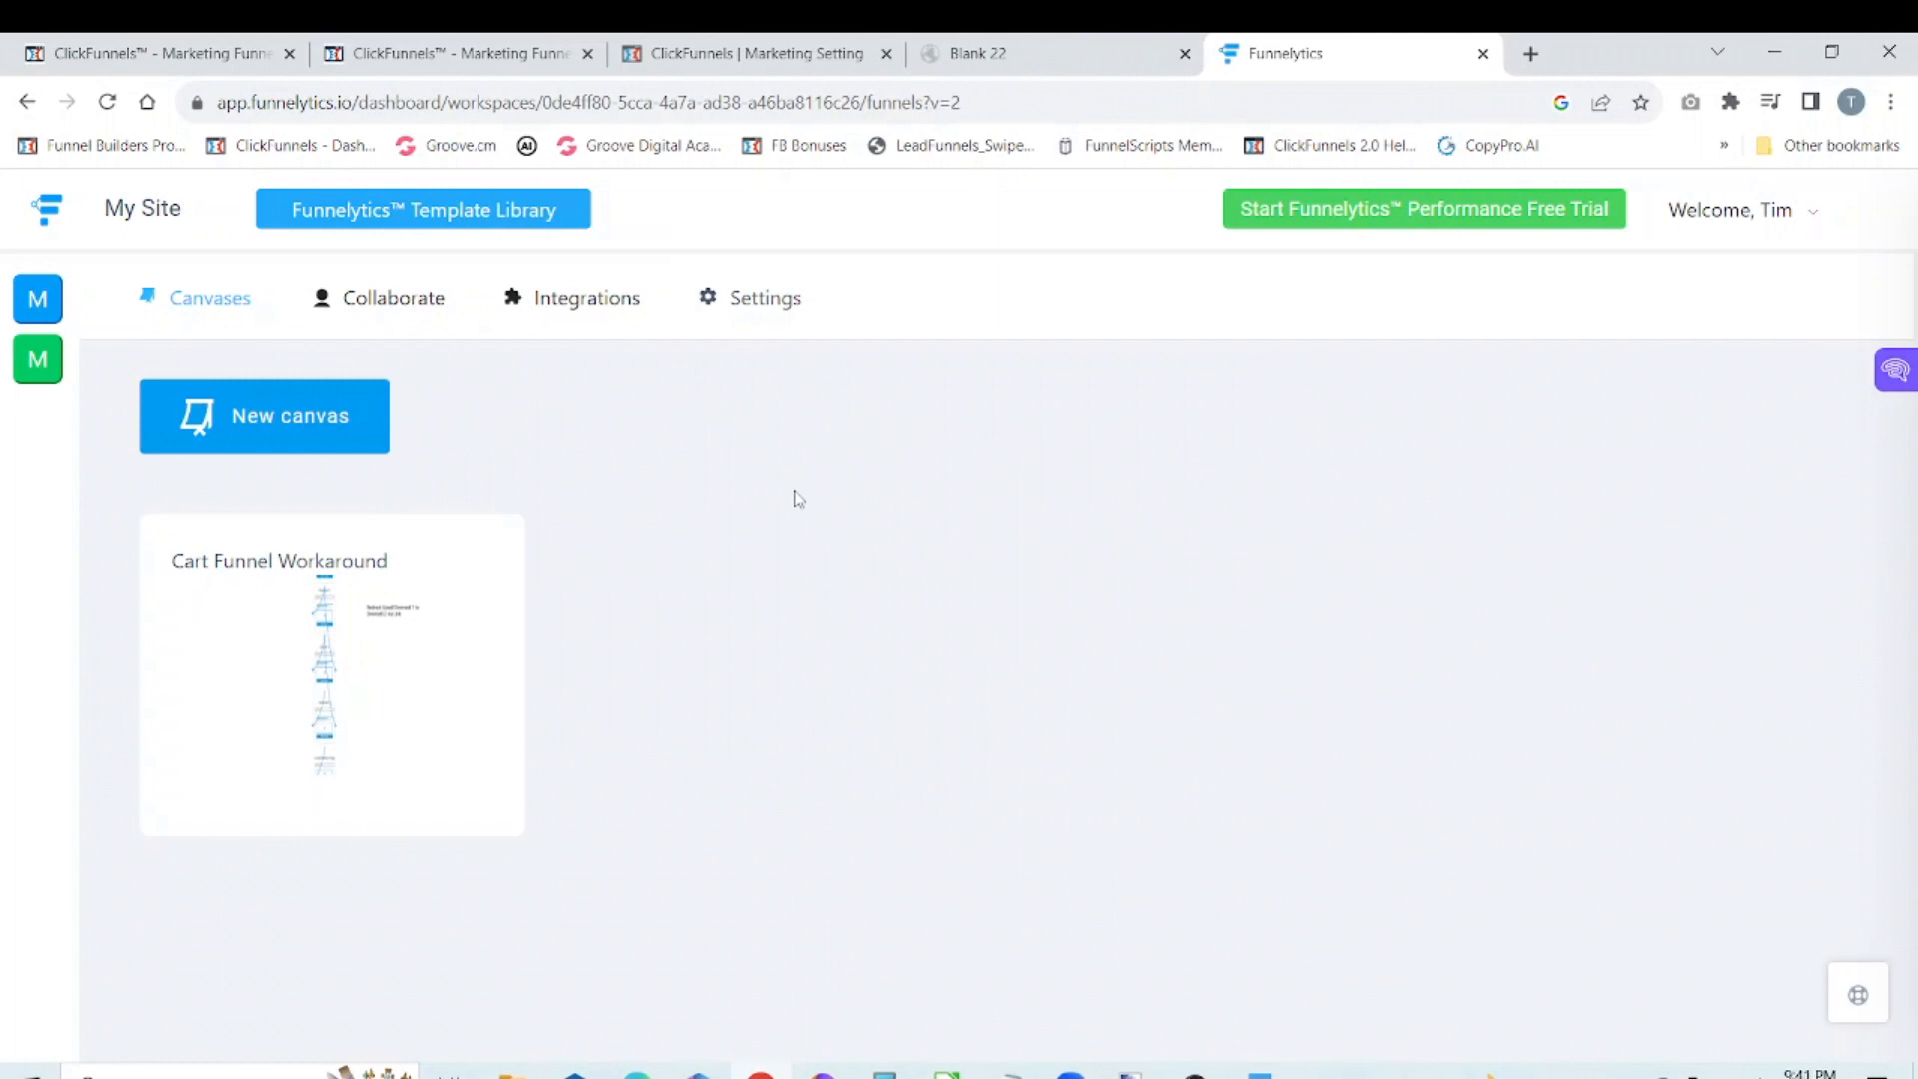
Step: Open the account's subscription details and compare the plans' annual and monthly prices
{"action": "left_click", "coordinate": [1801, 227]}
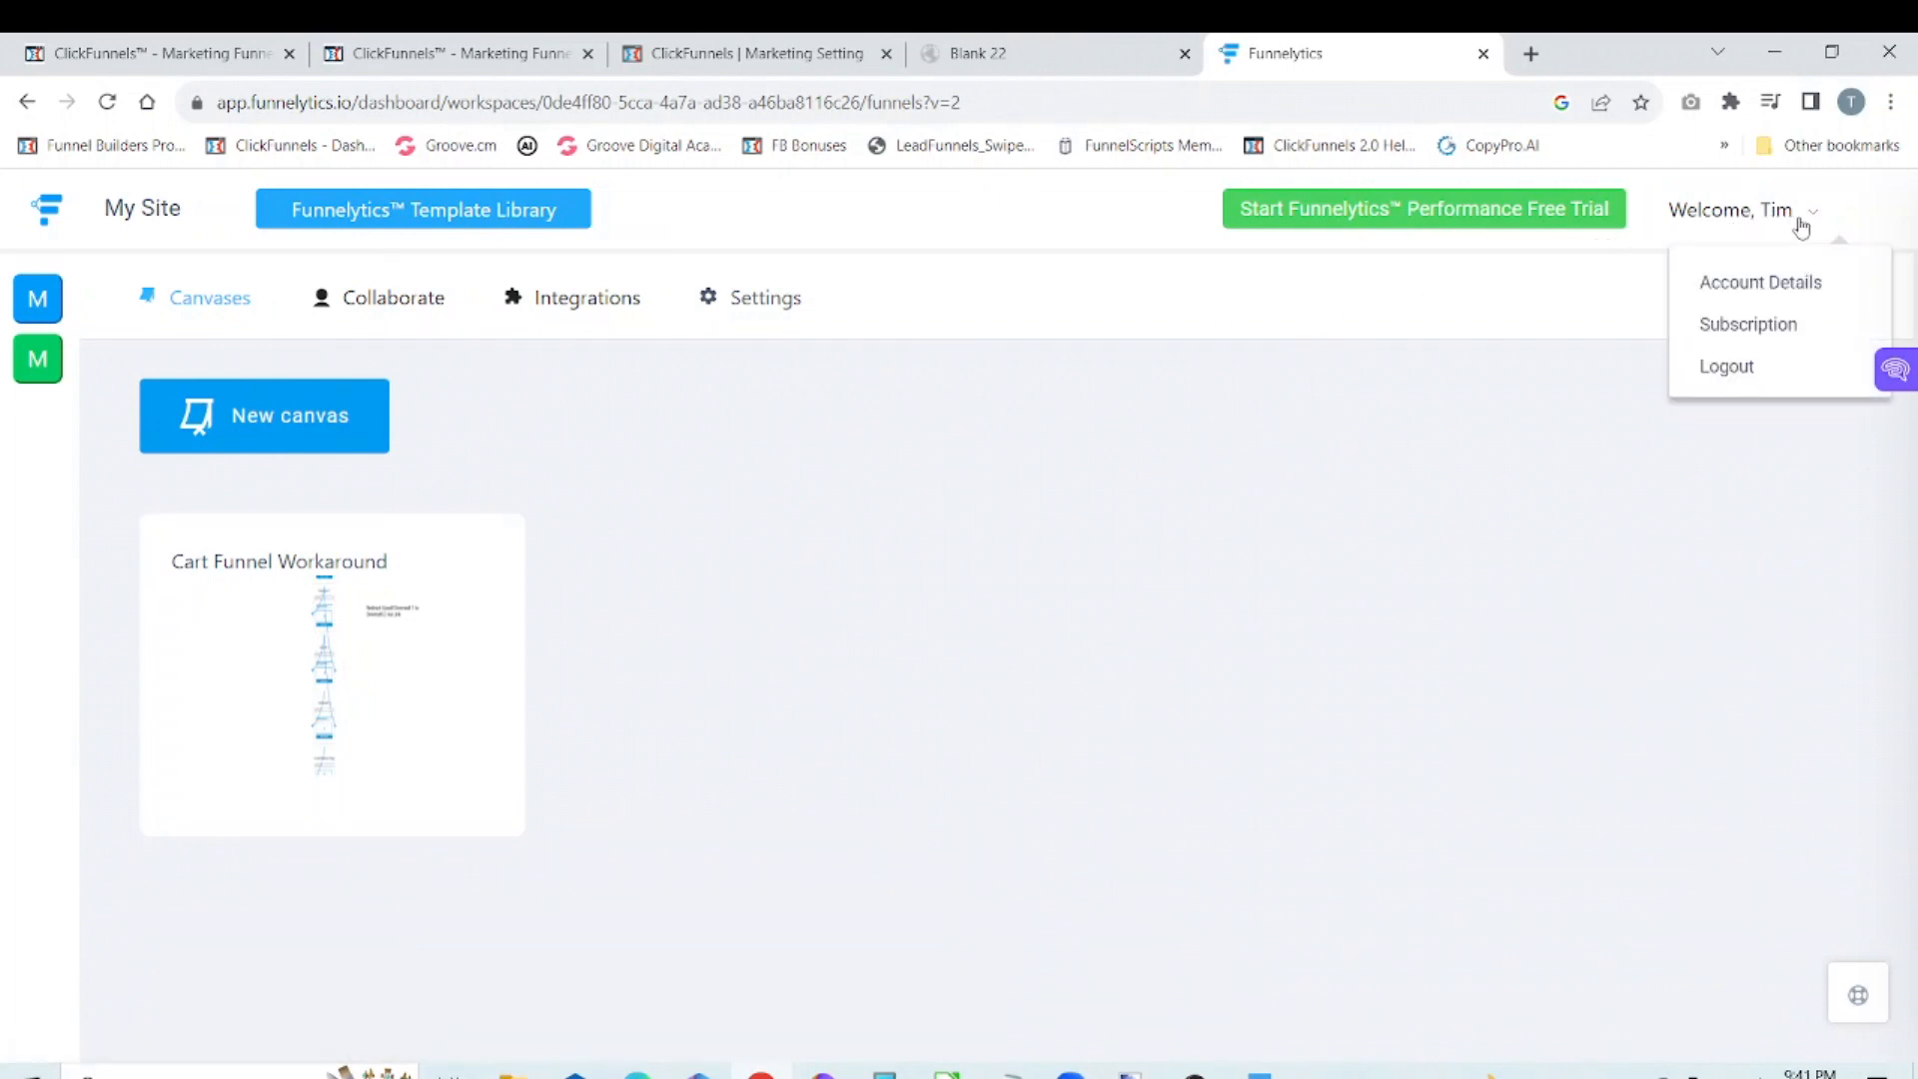
{"action": "left_click", "coordinate": [1748, 327]}
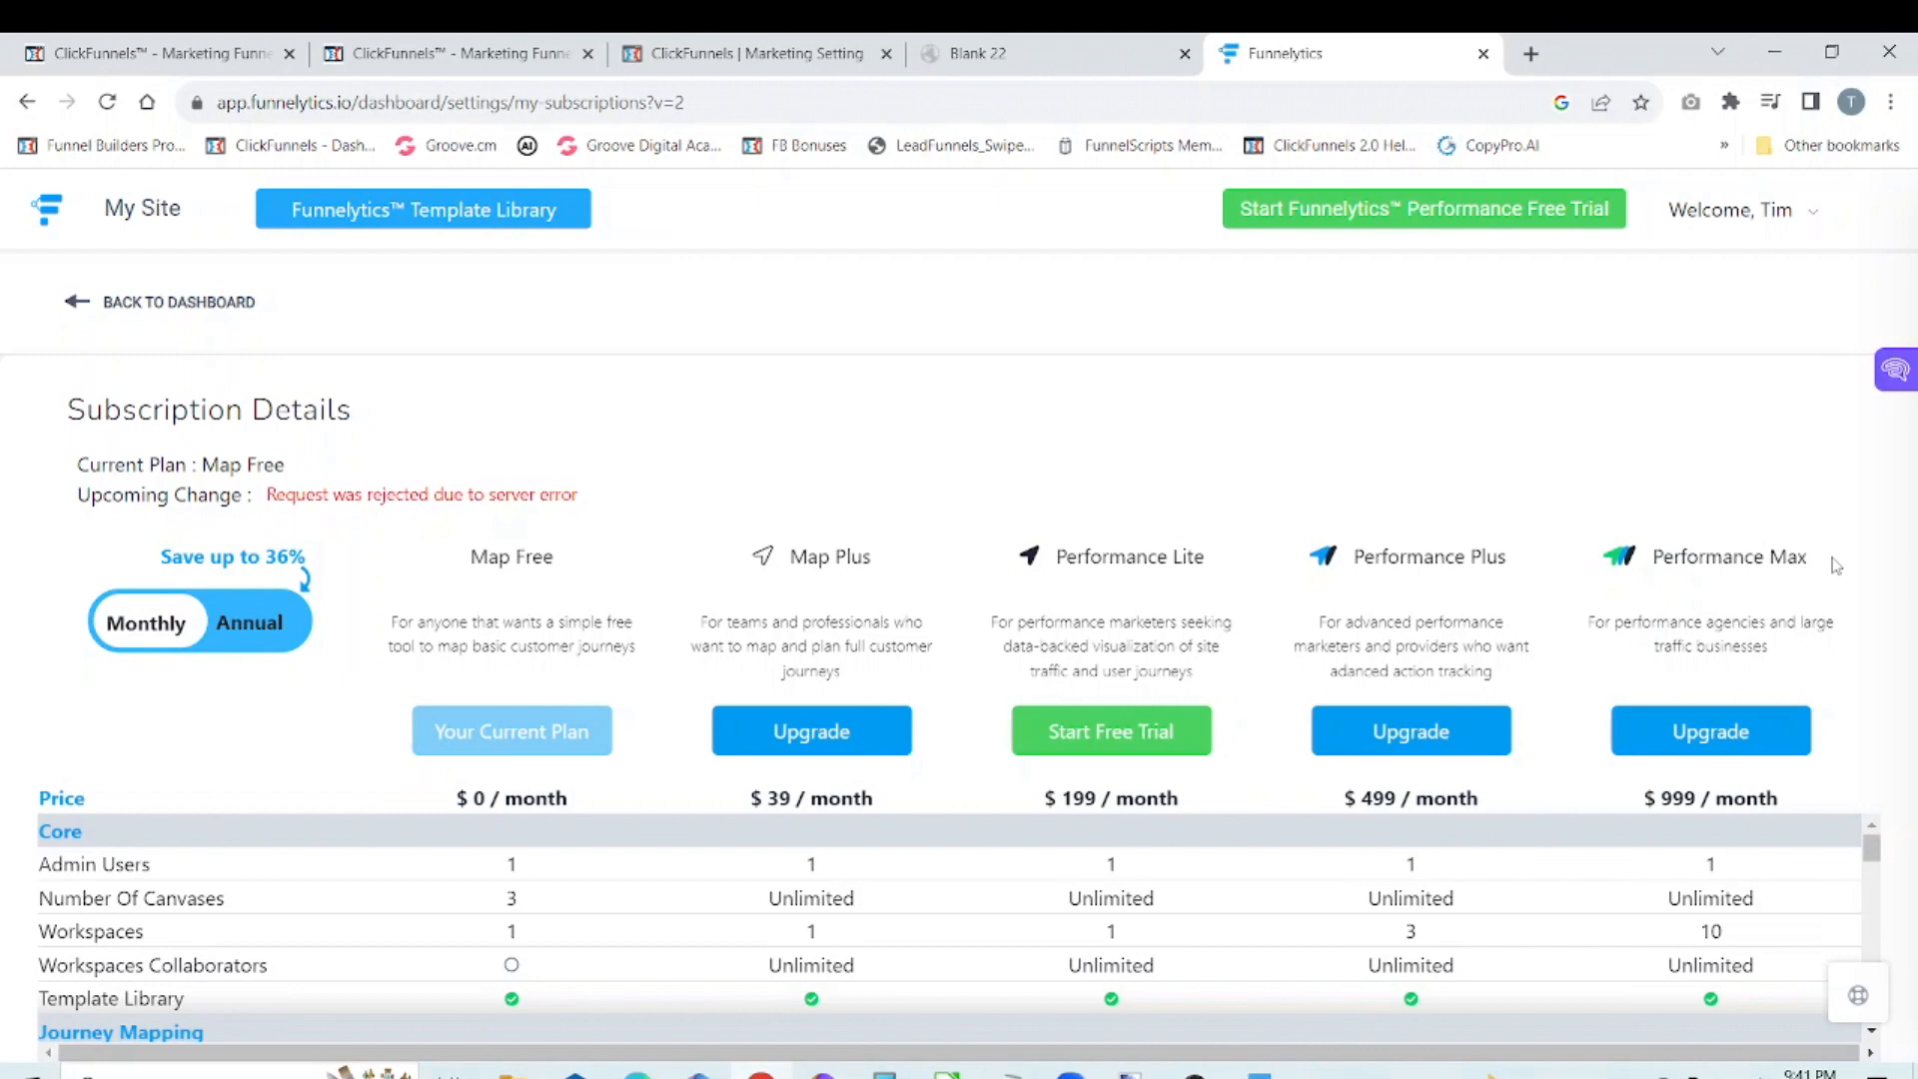
{"action": "left_click", "coordinate": [259, 621]}
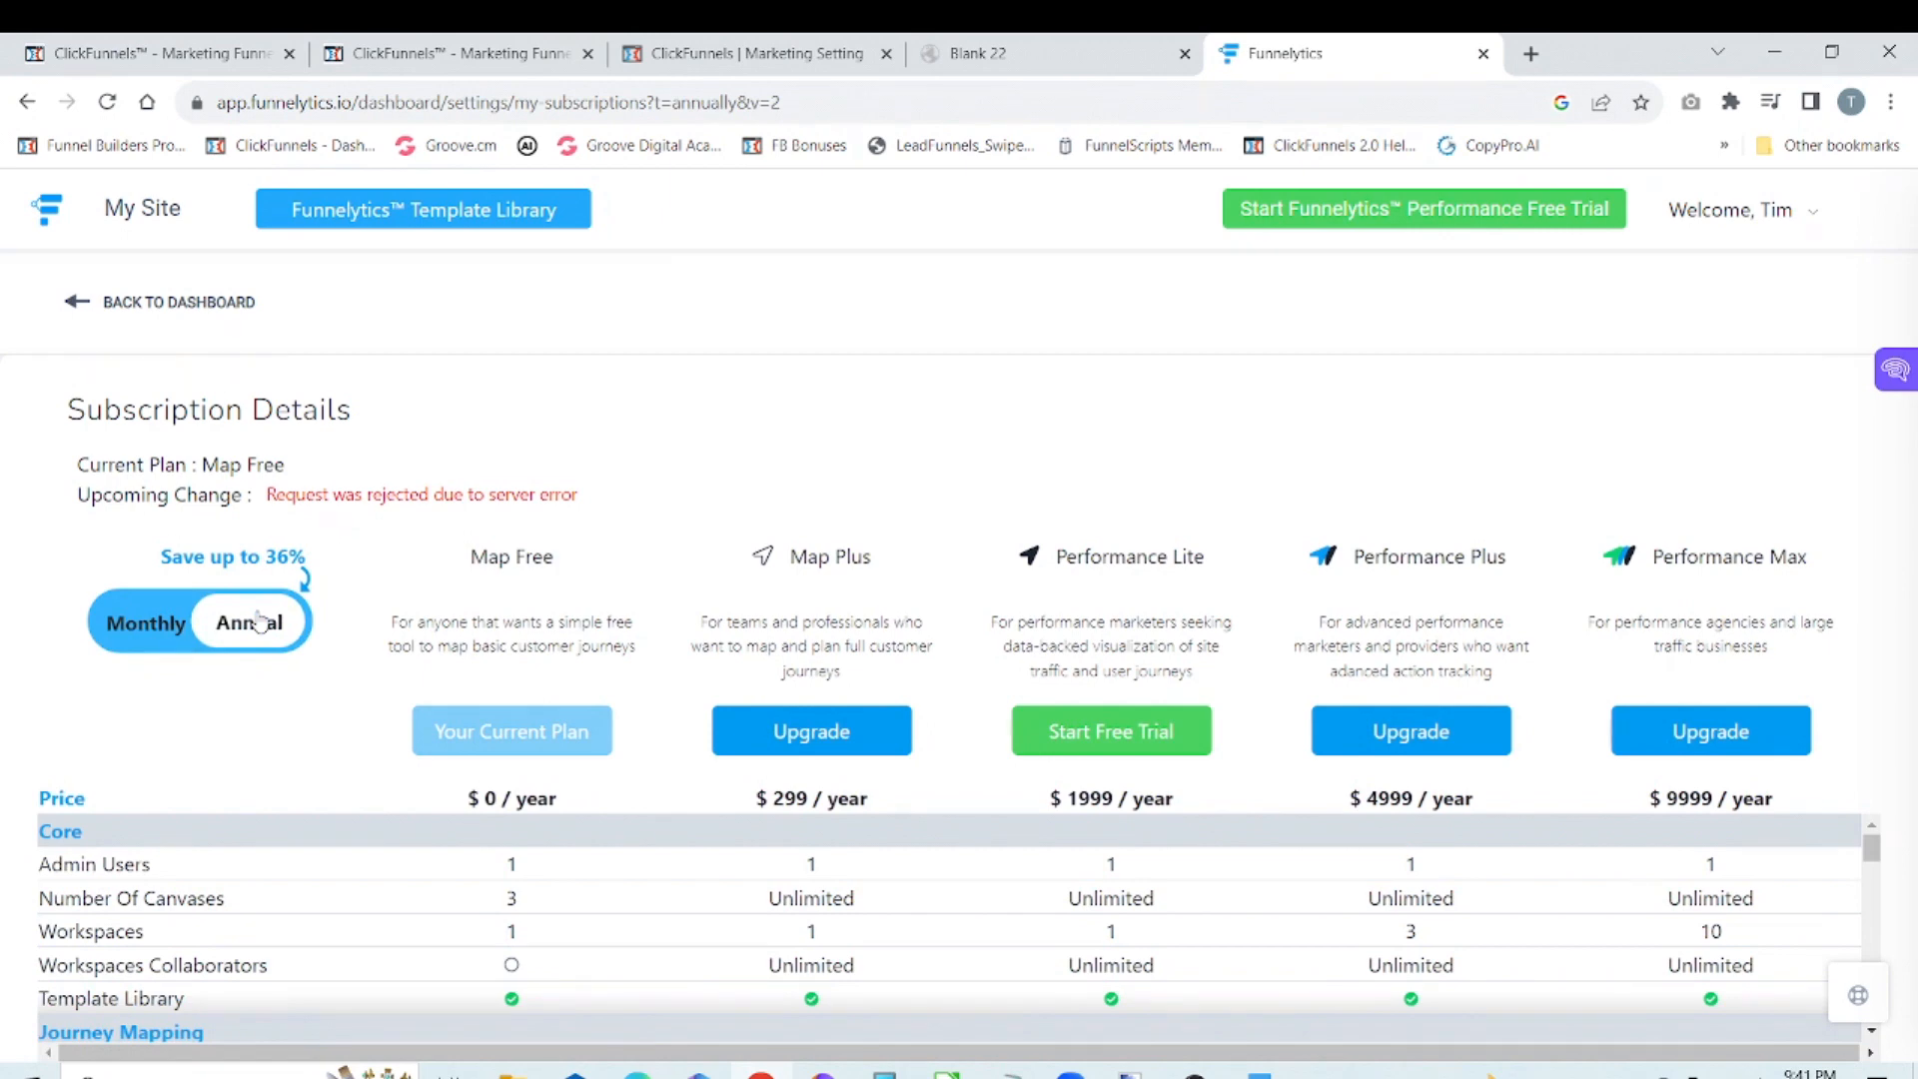
{"action": "left_click", "coordinate": [150, 635]}
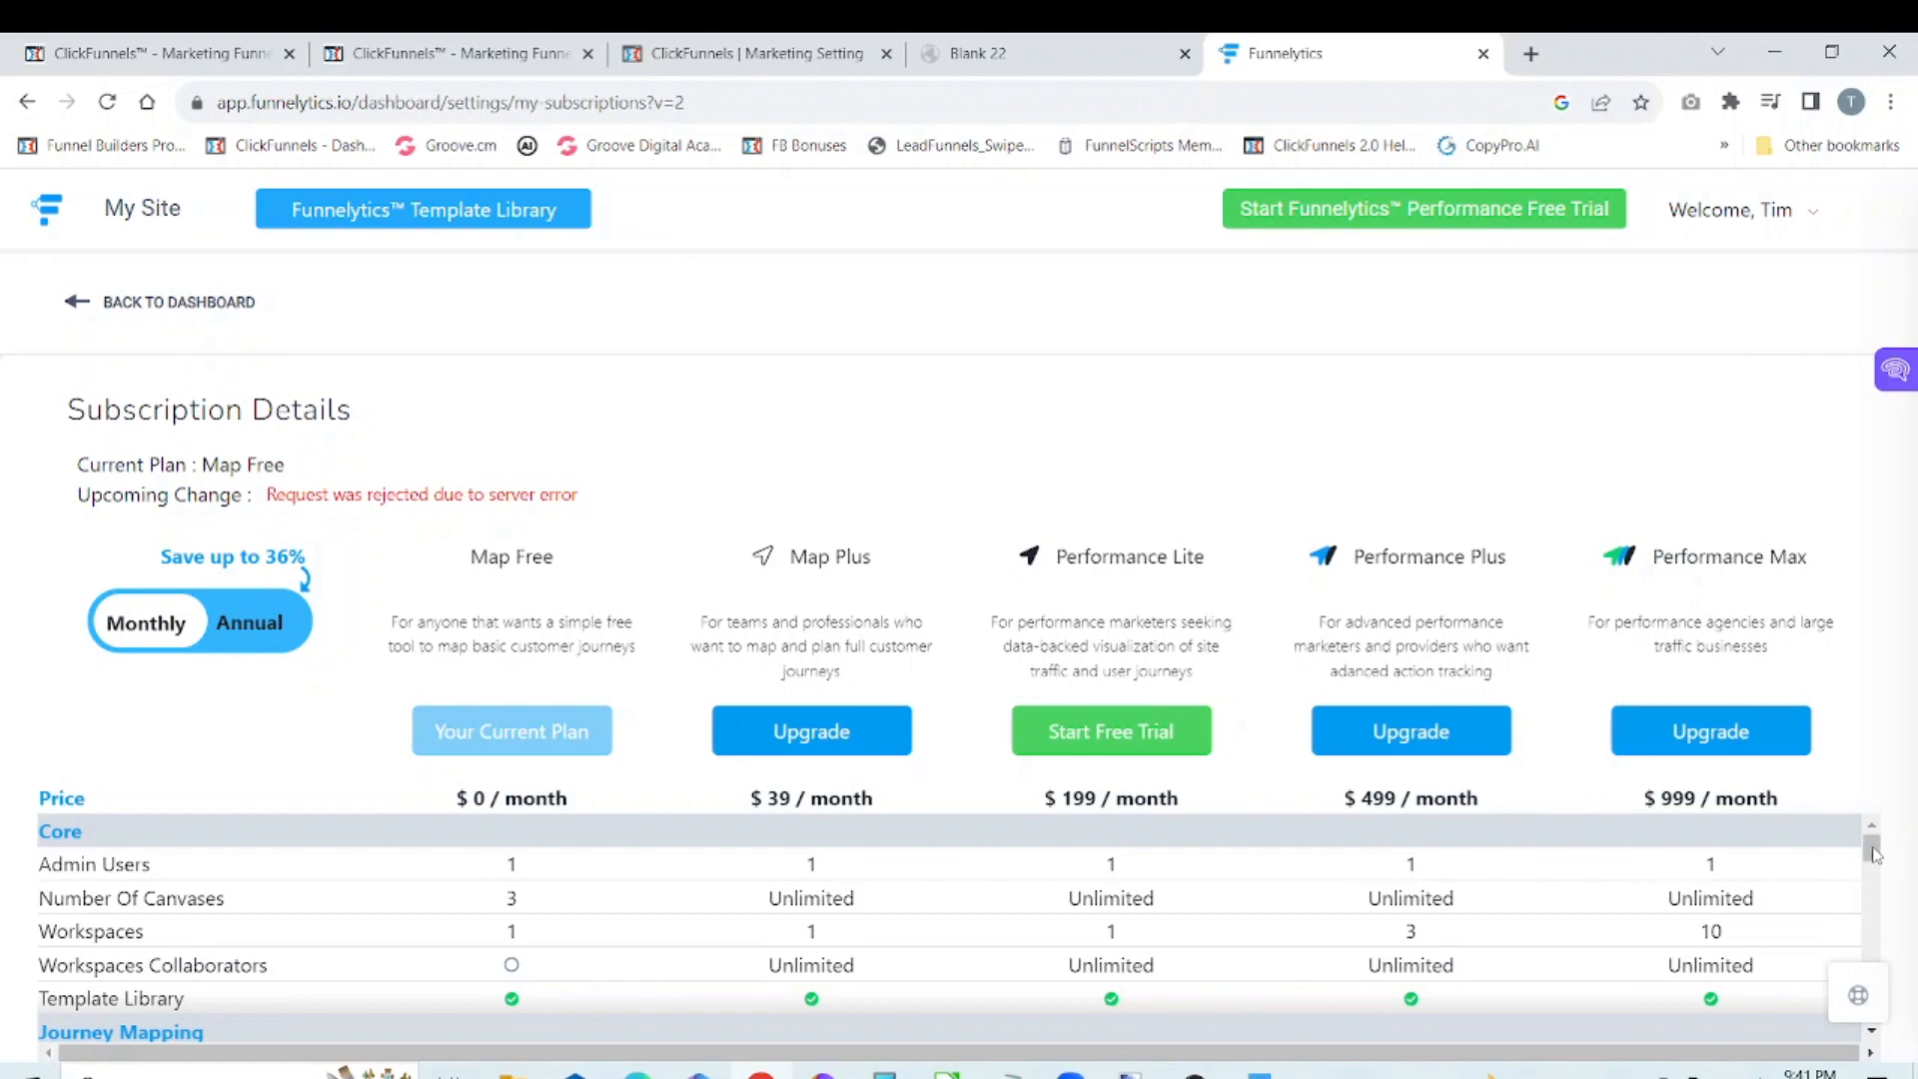
Step: Examine the plan feature comparison from Core down to Services and return to the dashboard
{"action": "scroll", "coordinate": [1876, 857], "scroll_direction": "down", "scroll_amount": 1}
{"action": "scroll", "coordinate": [1876, 857], "scroll_direction": "down", "scroll_amount": 1}
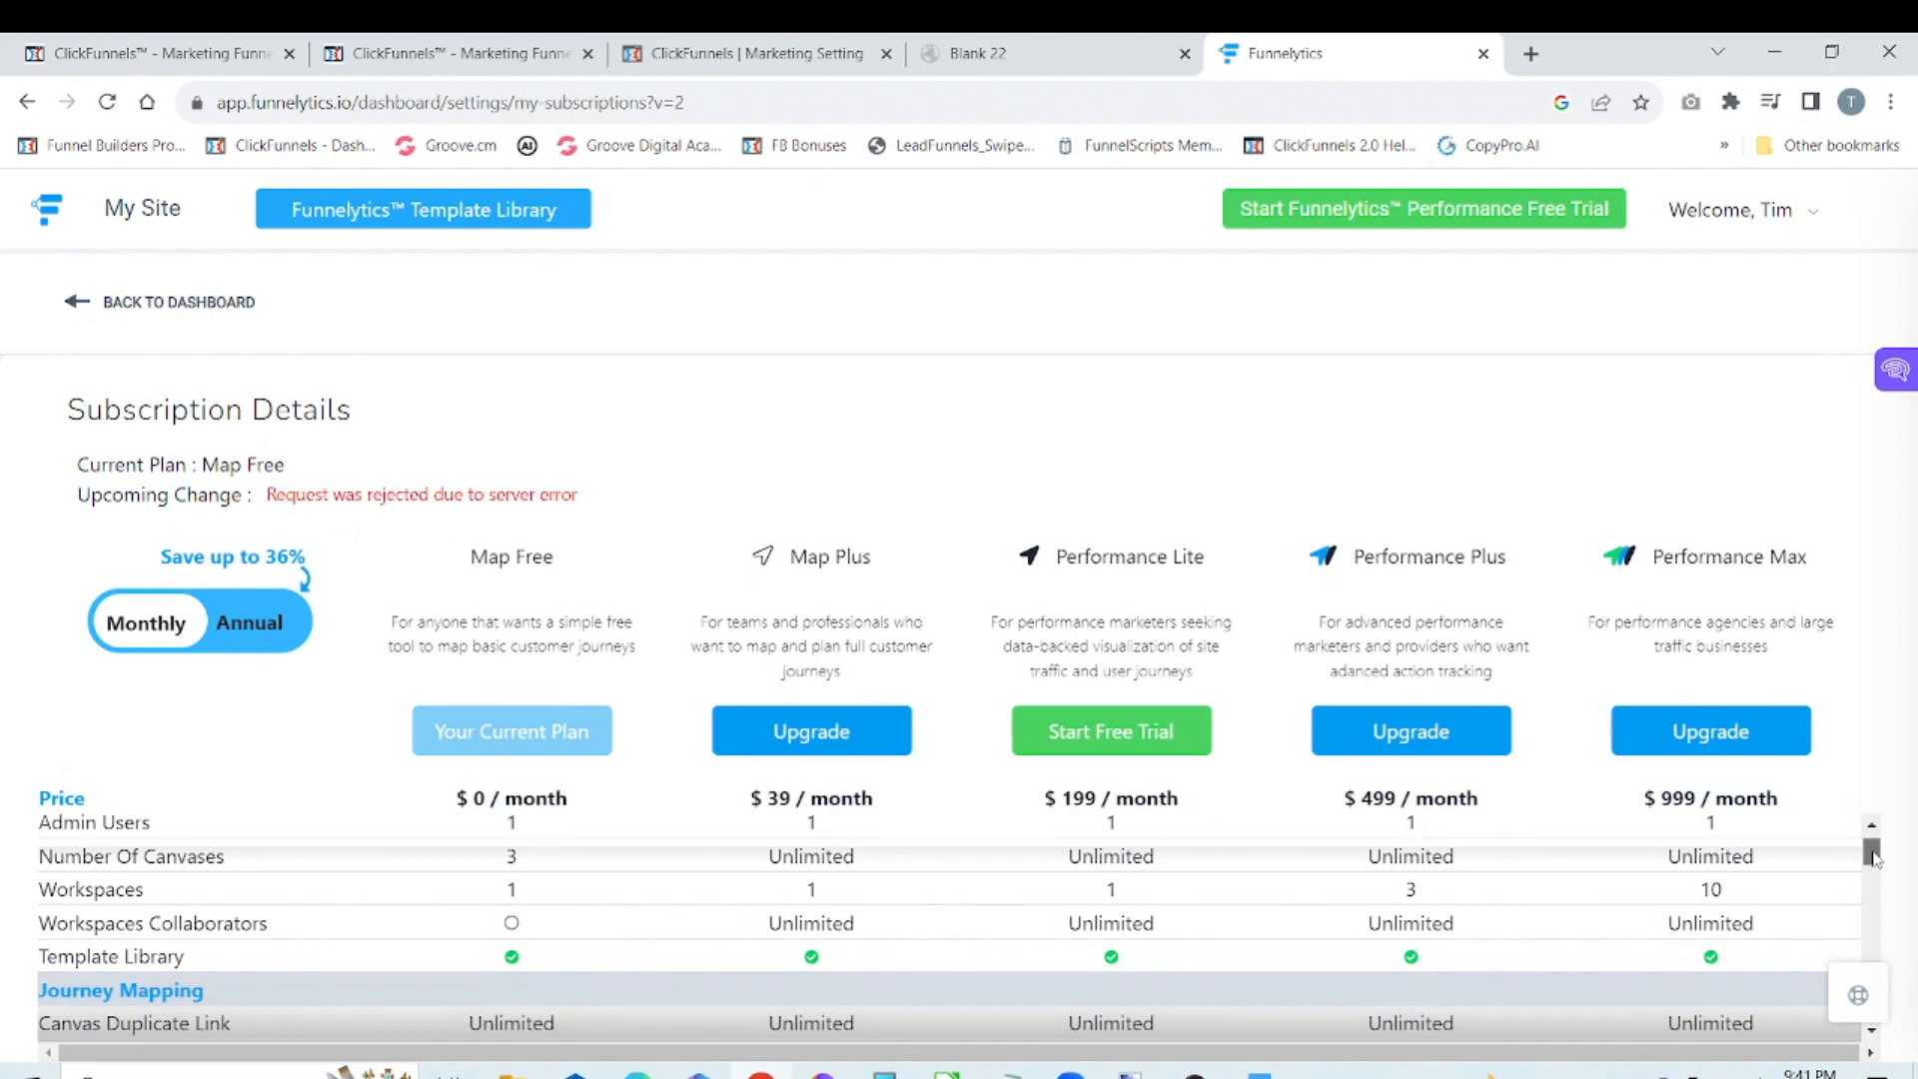
{"action": "left_click_drag", "start_coordinate": [1876, 860], "coordinate": [1876, 875]}
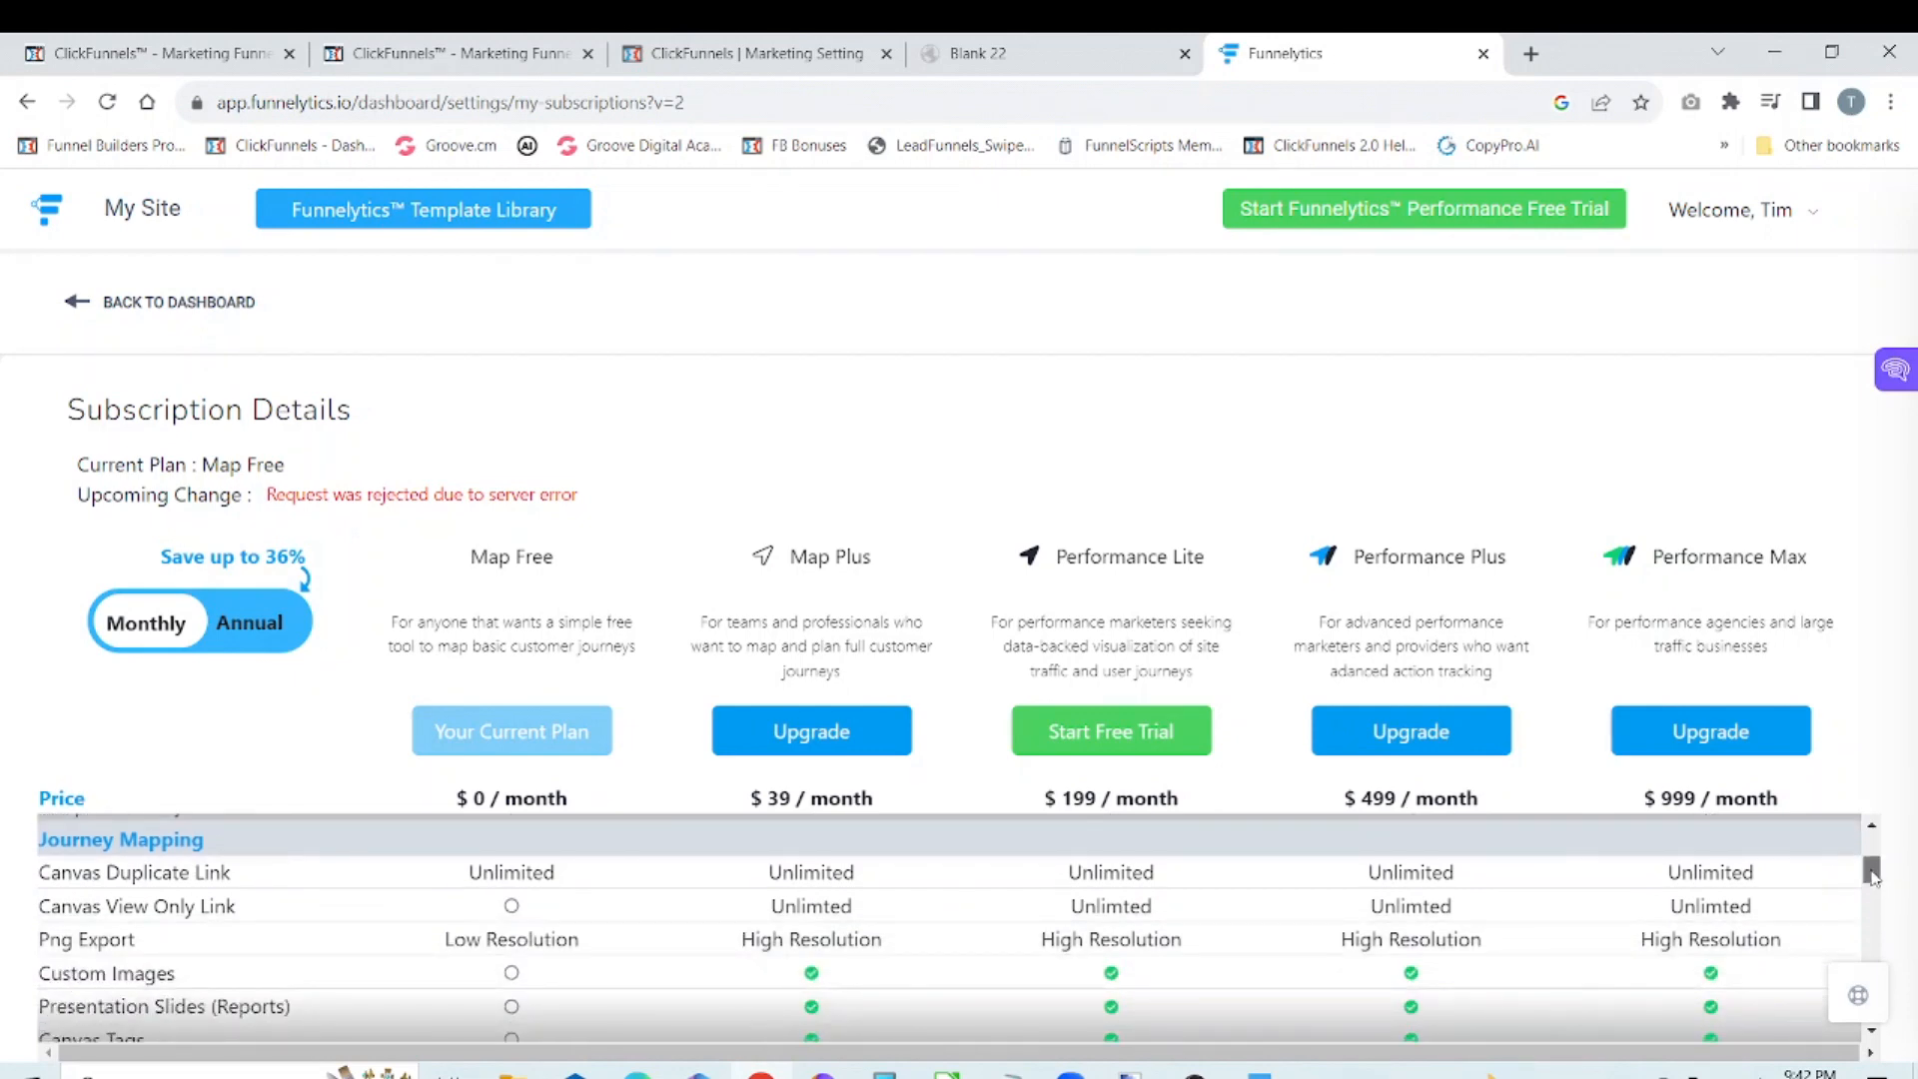
{"action": "left_click_drag", "start_coordinate": [1876, 876], "coordinate": [1876, 881]}
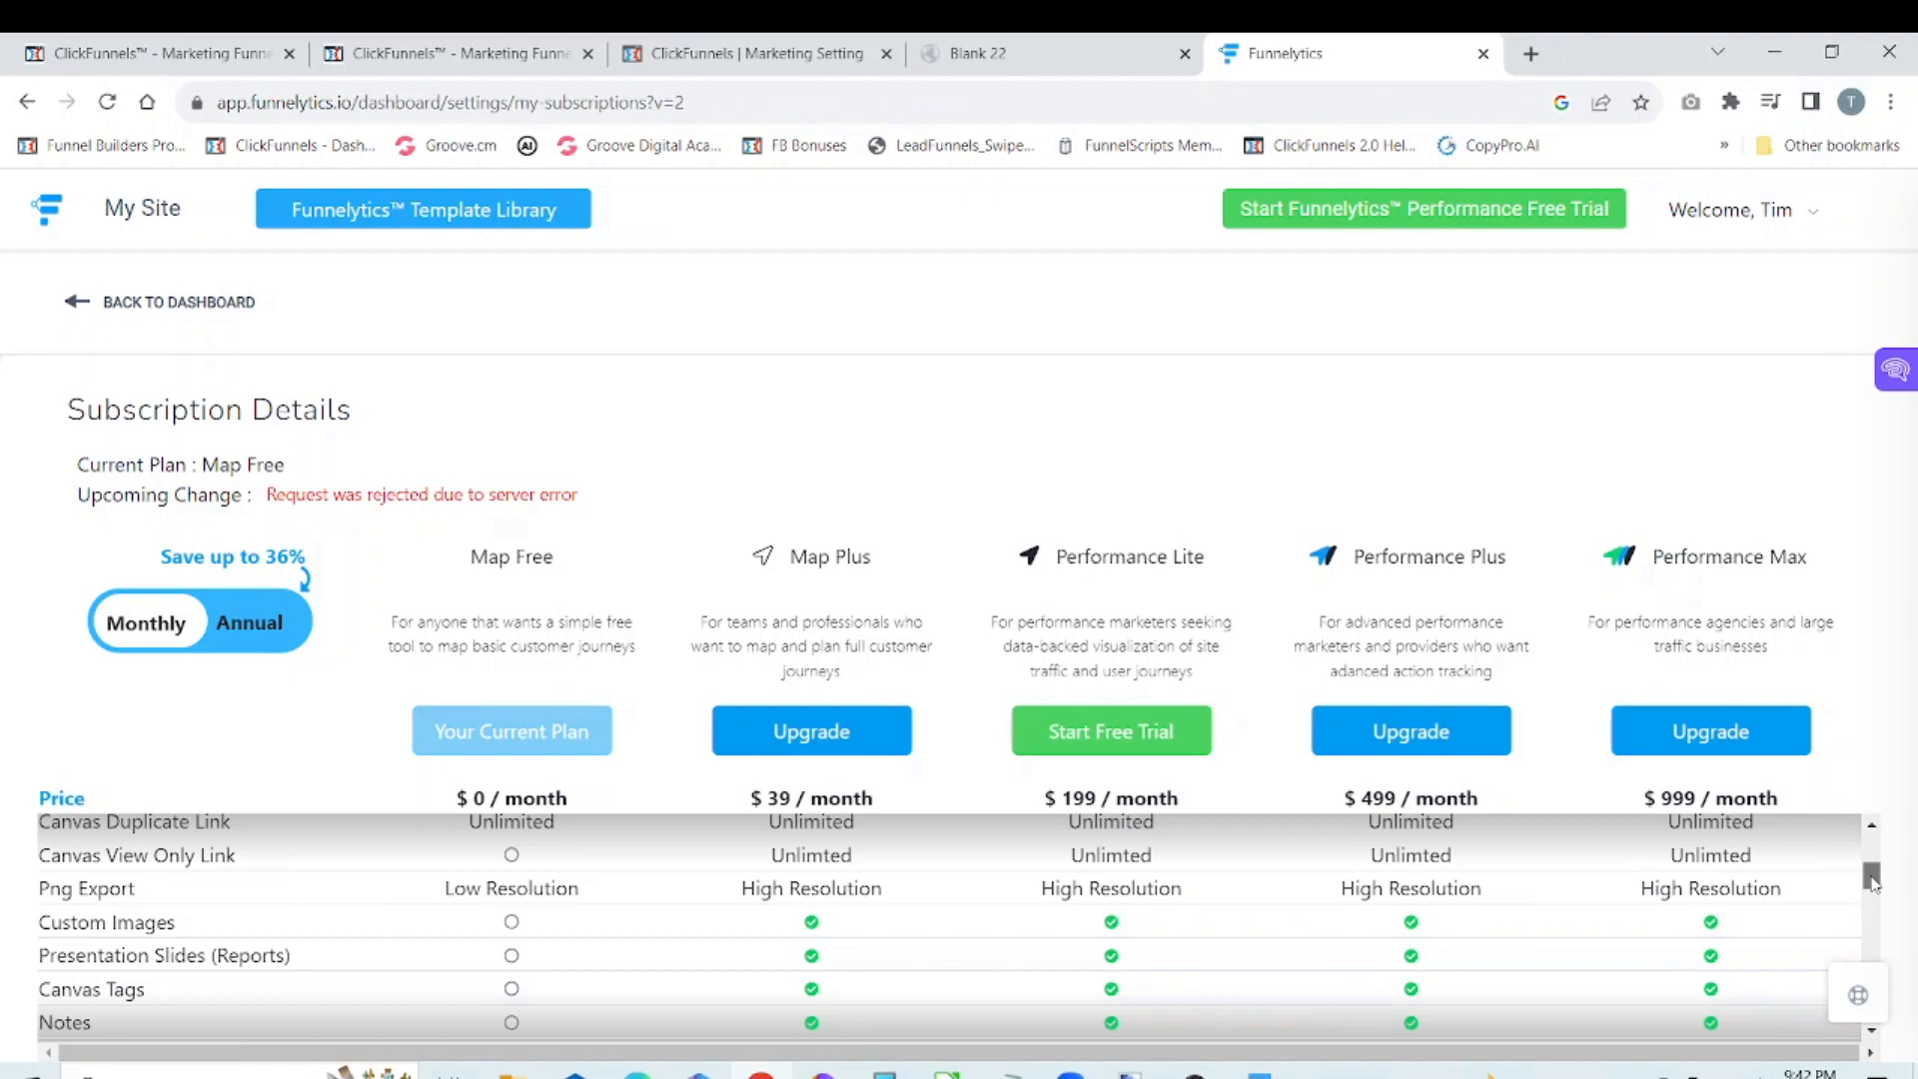
{"action": "left_click_drag", "start_coordinate": [1875, 881], "coordinate": [1888, 998]}
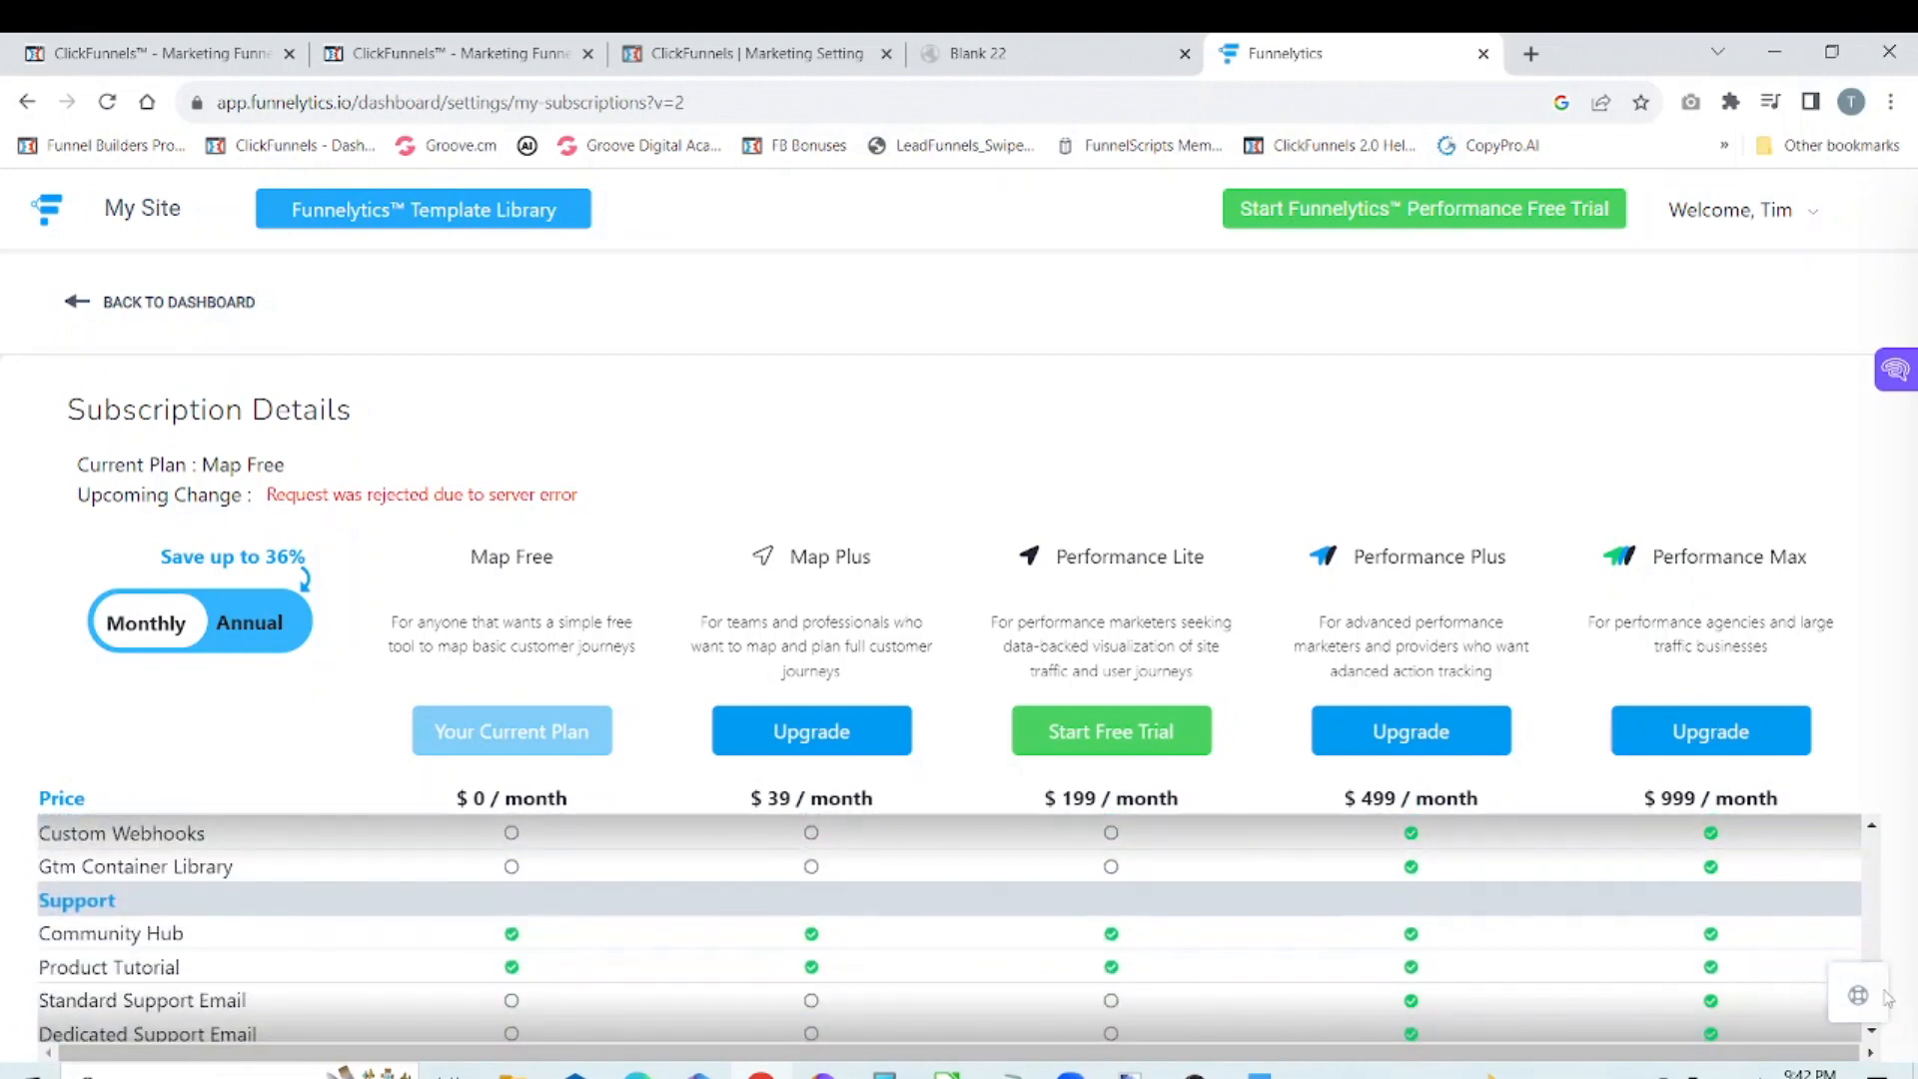
{"action": "scroll", "coordinate": [1887, 998], "scroll_direction": "down", "scroll_amount": 3}
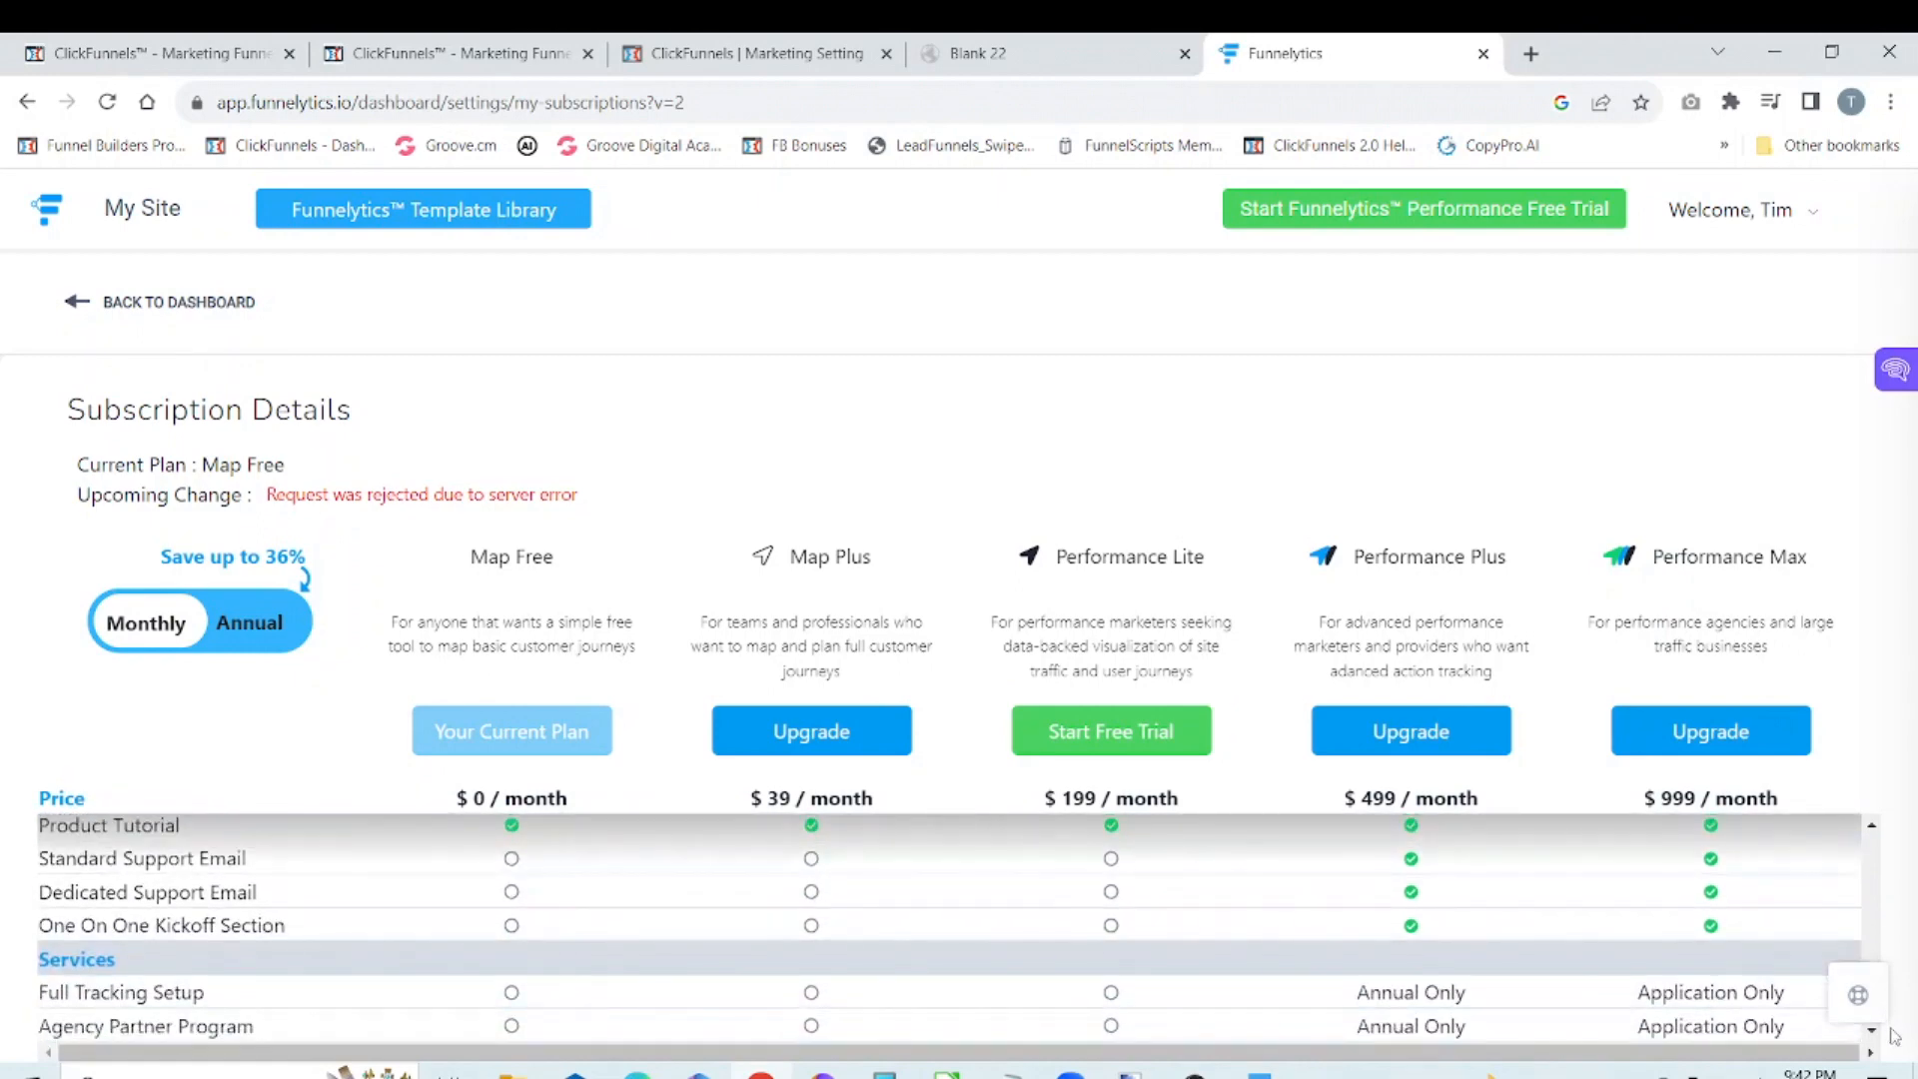
{"action": "scroll", "coordinate": [1908, 1005], "scroll_direction": "down", "scroll_amount": 5}
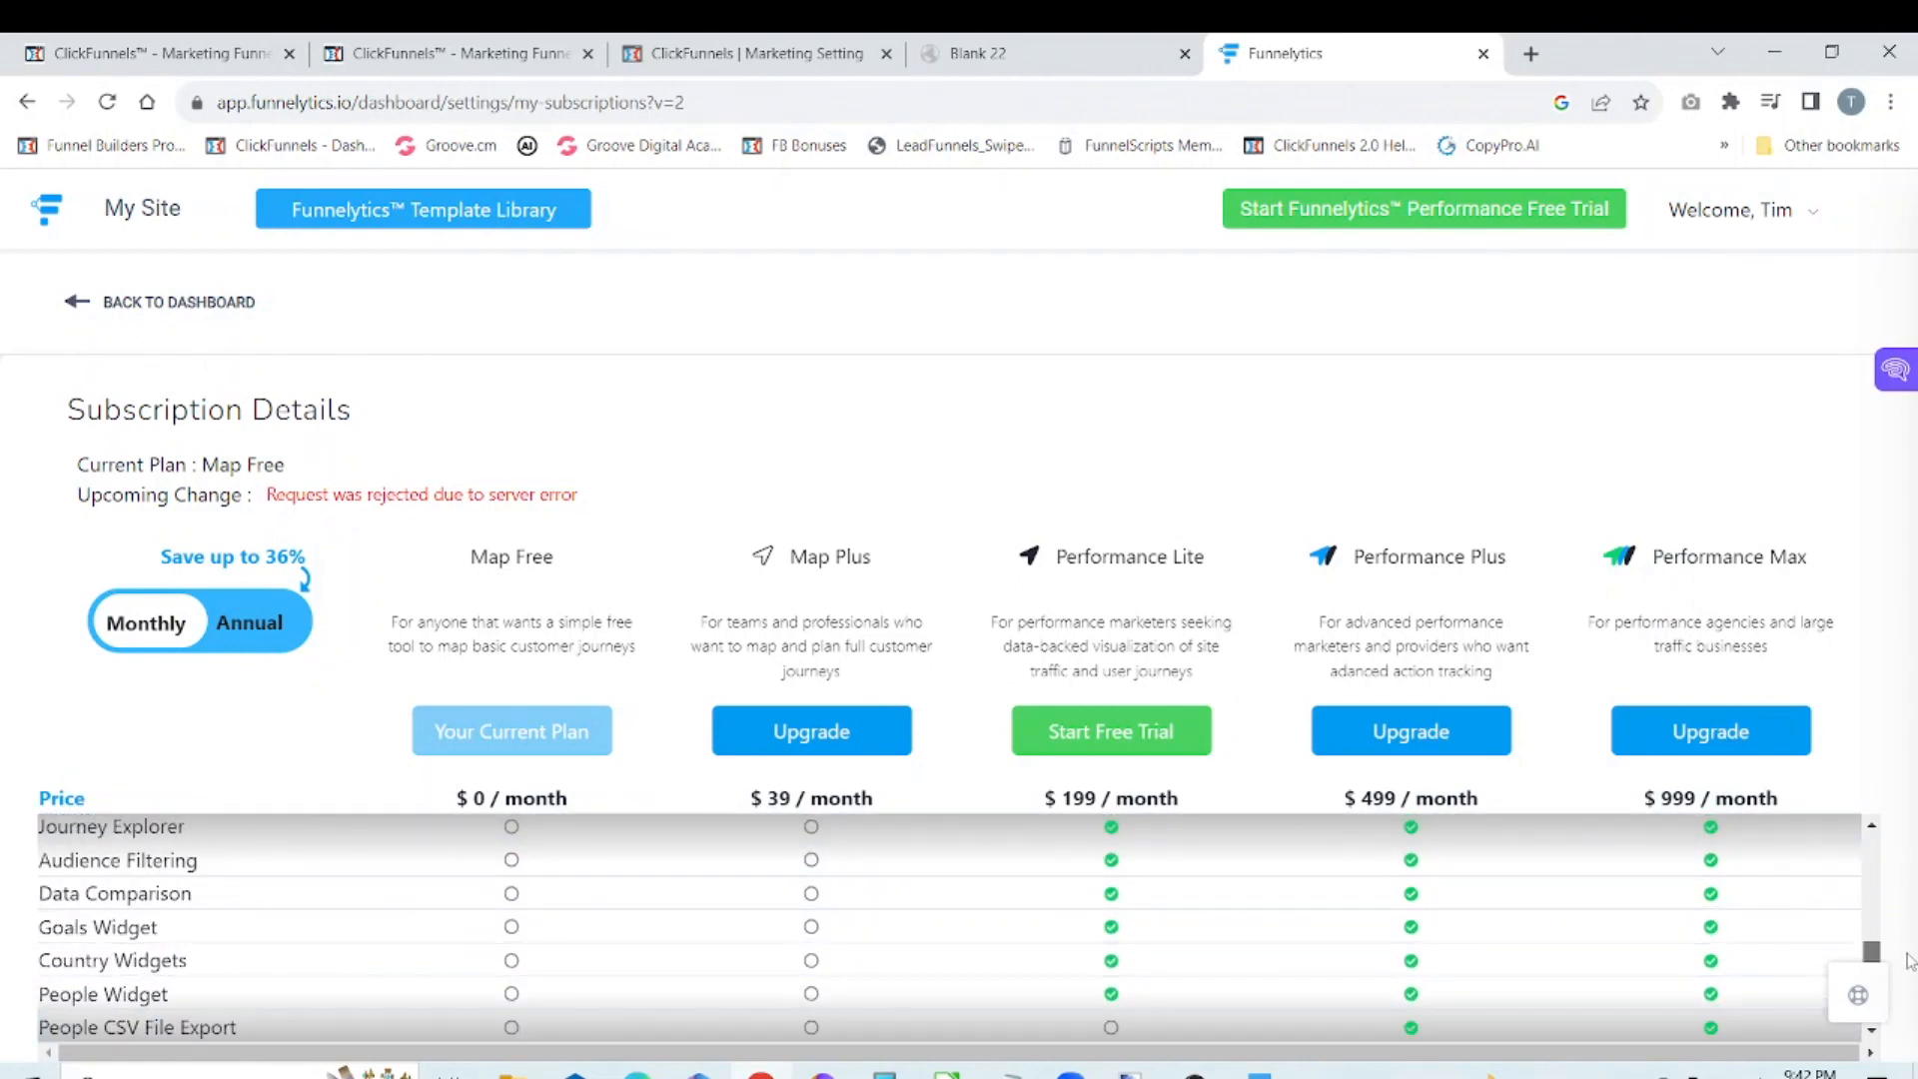
{"action": "scroll", "coordinate": [1909, 959], "scroll_direction": "up", "scroll_amount": 1}
{"action": "left_click_drag", "start_coordinate": [1910, 960], "coordinate": [1914, 825]}
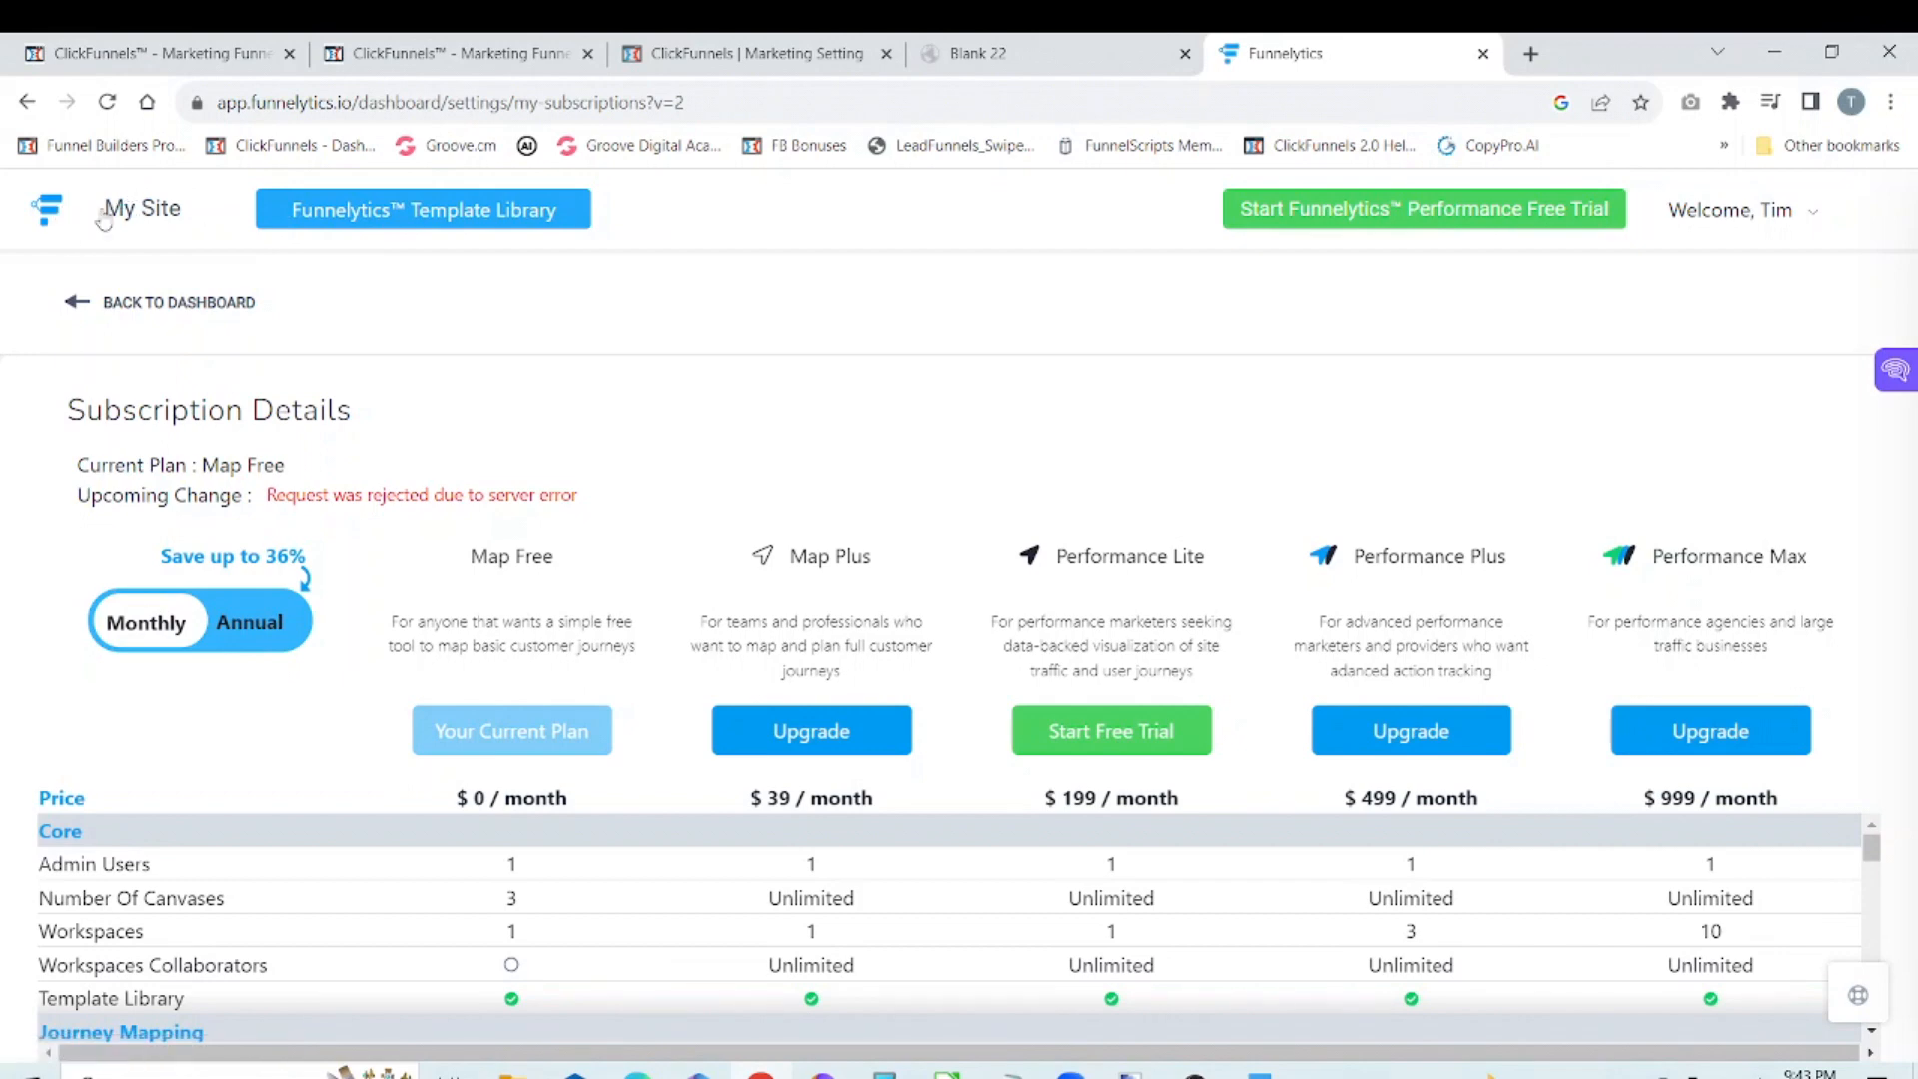
{"action": "left_click", "coordinate": [85, 304]}
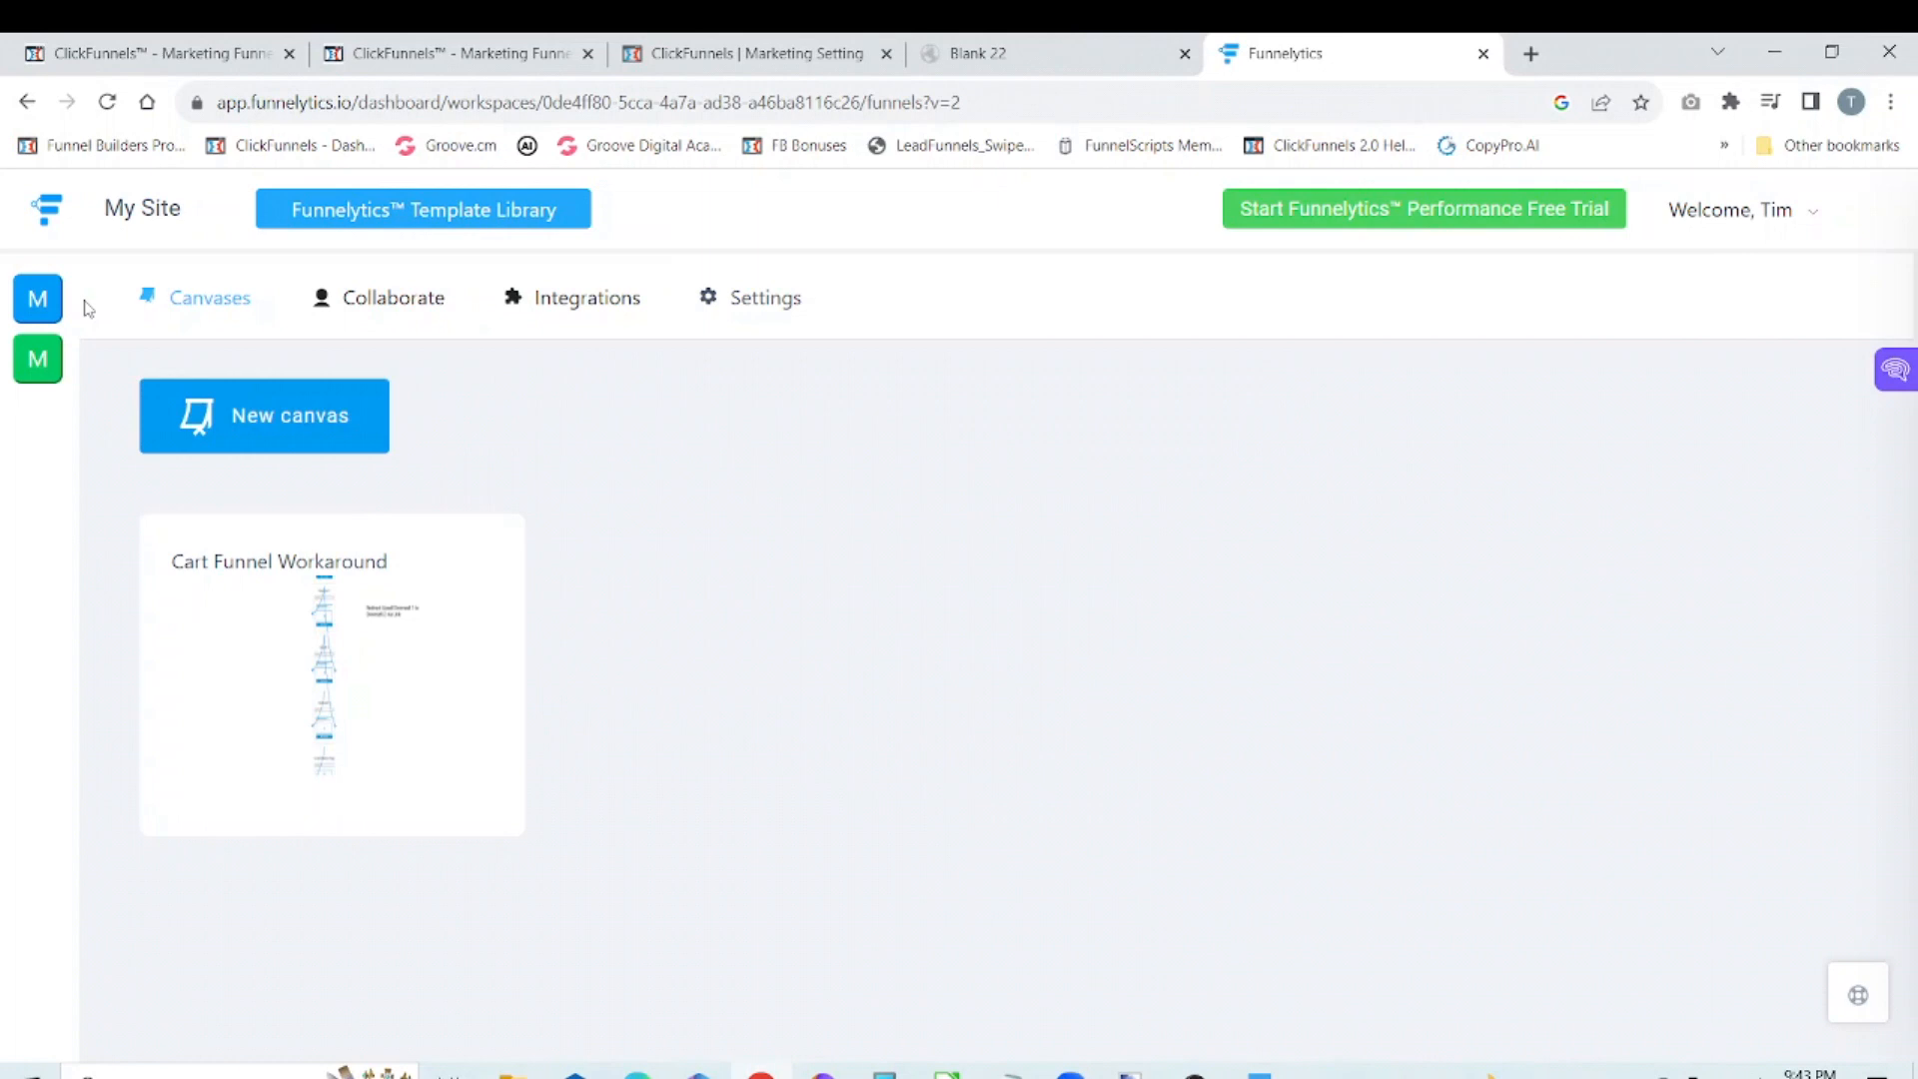
Step: Browse the funnels on the first page of the Funnelytics Template Library and close the library
{"action": "left_click", "coordinate": [446, 221]}
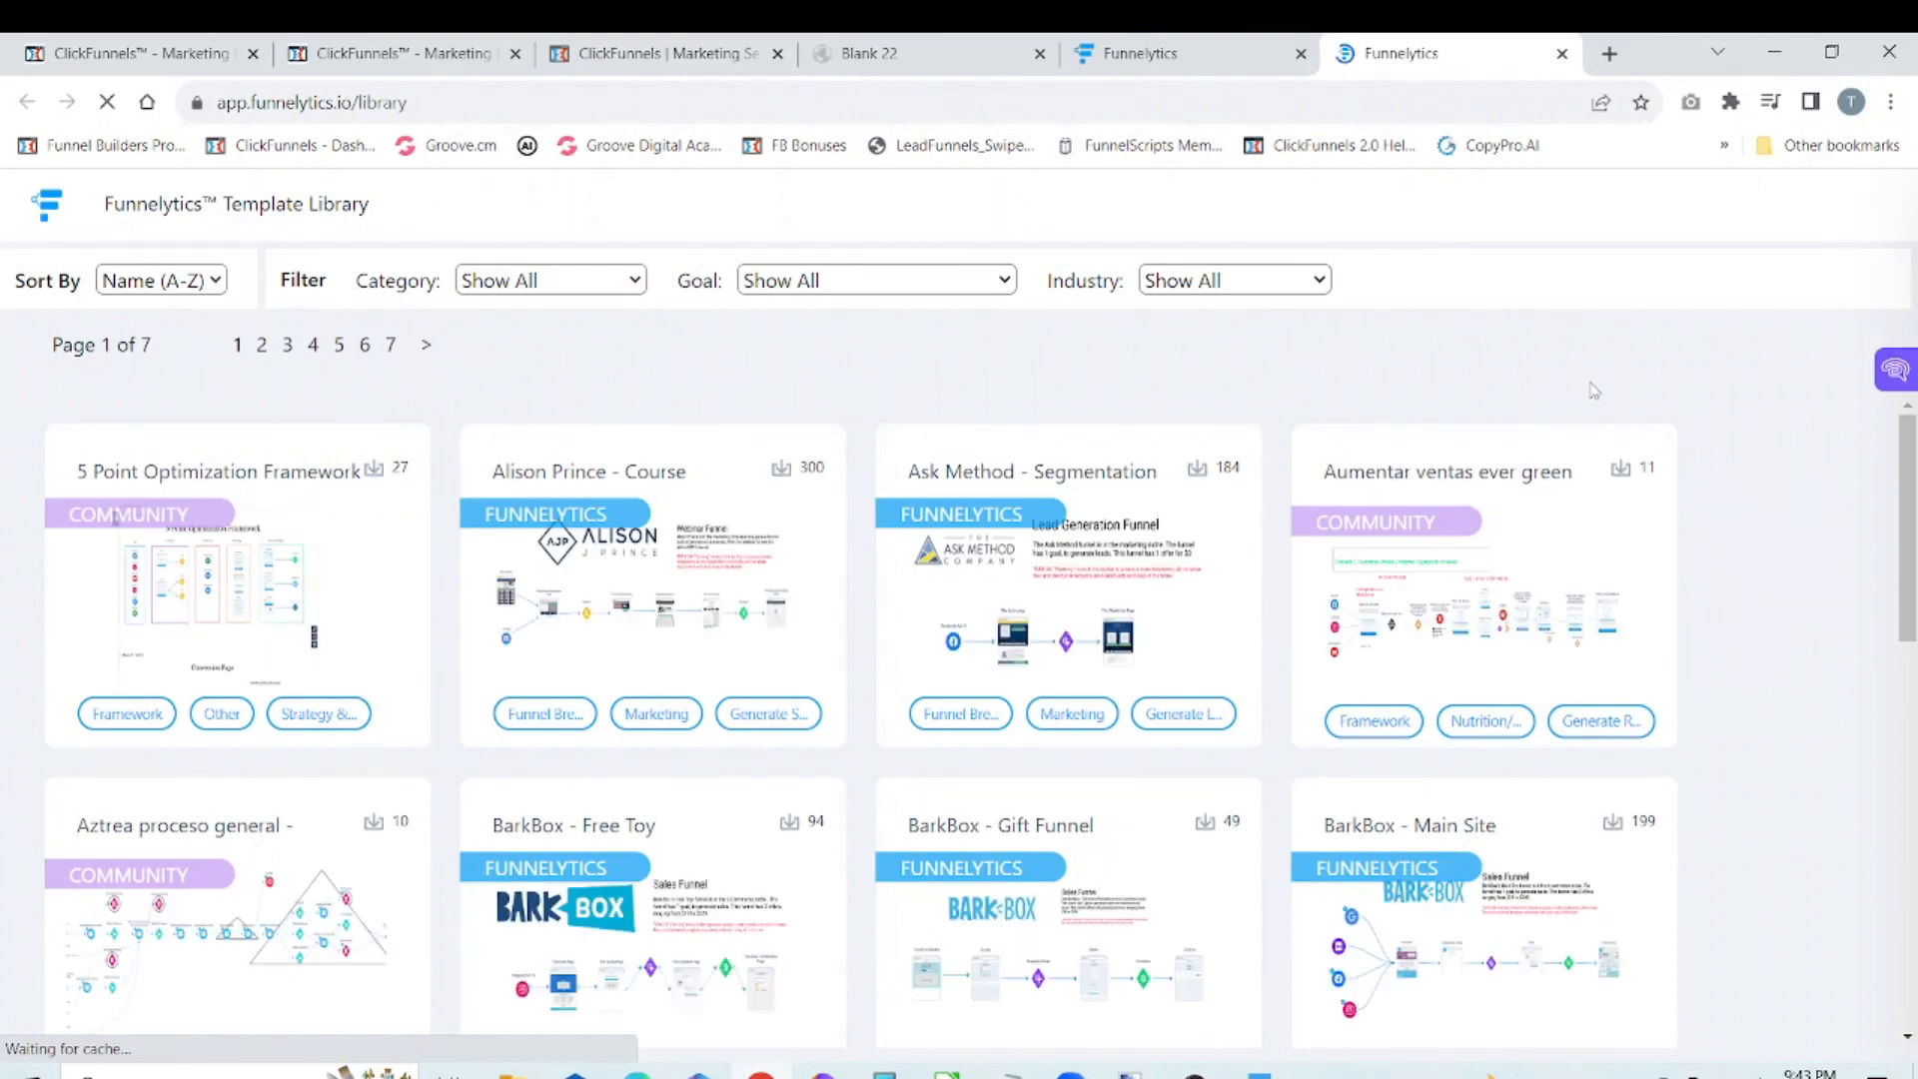
{"action": "left_click_drag", "start_coordinate": [1910, 440], "coordinate": [1909, 492]}
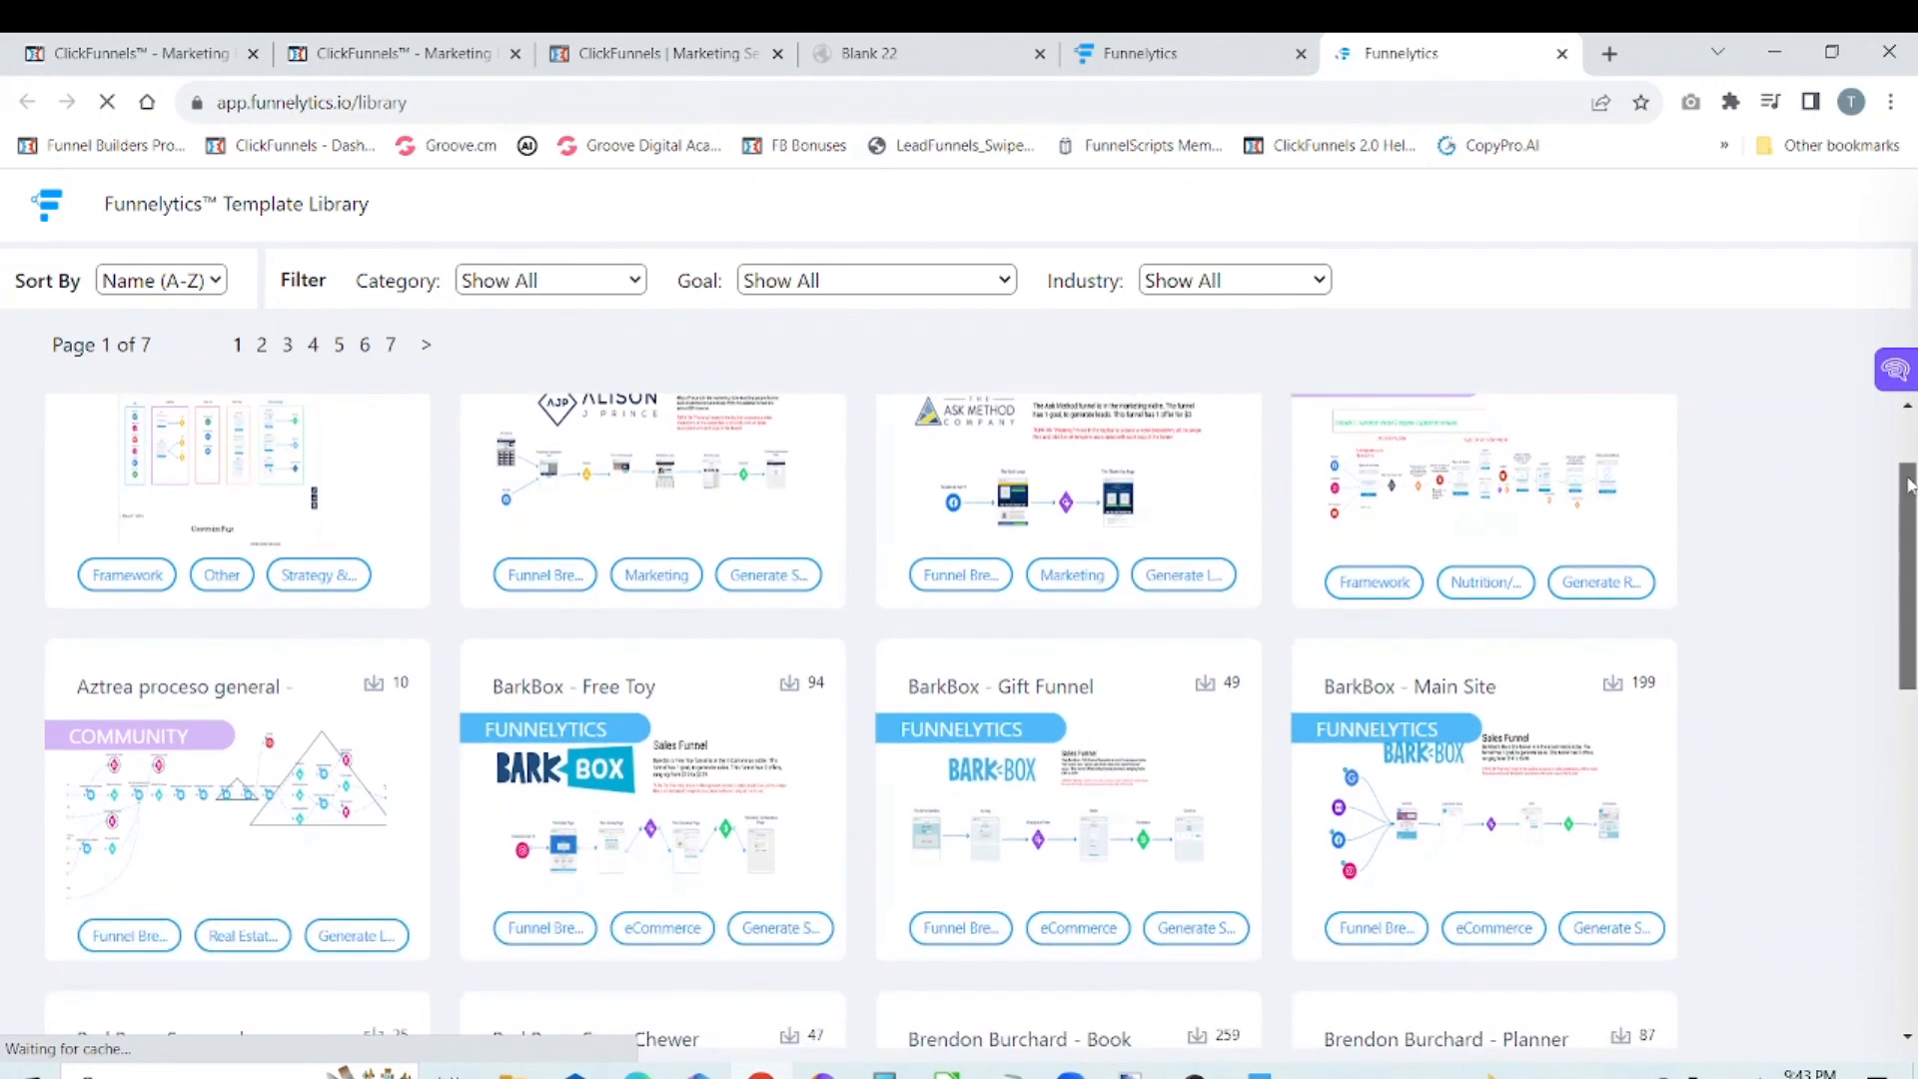
{"action": "left_click_drag", "start_coordinate": [1910, 593], "coordinate": [1912, 901]}
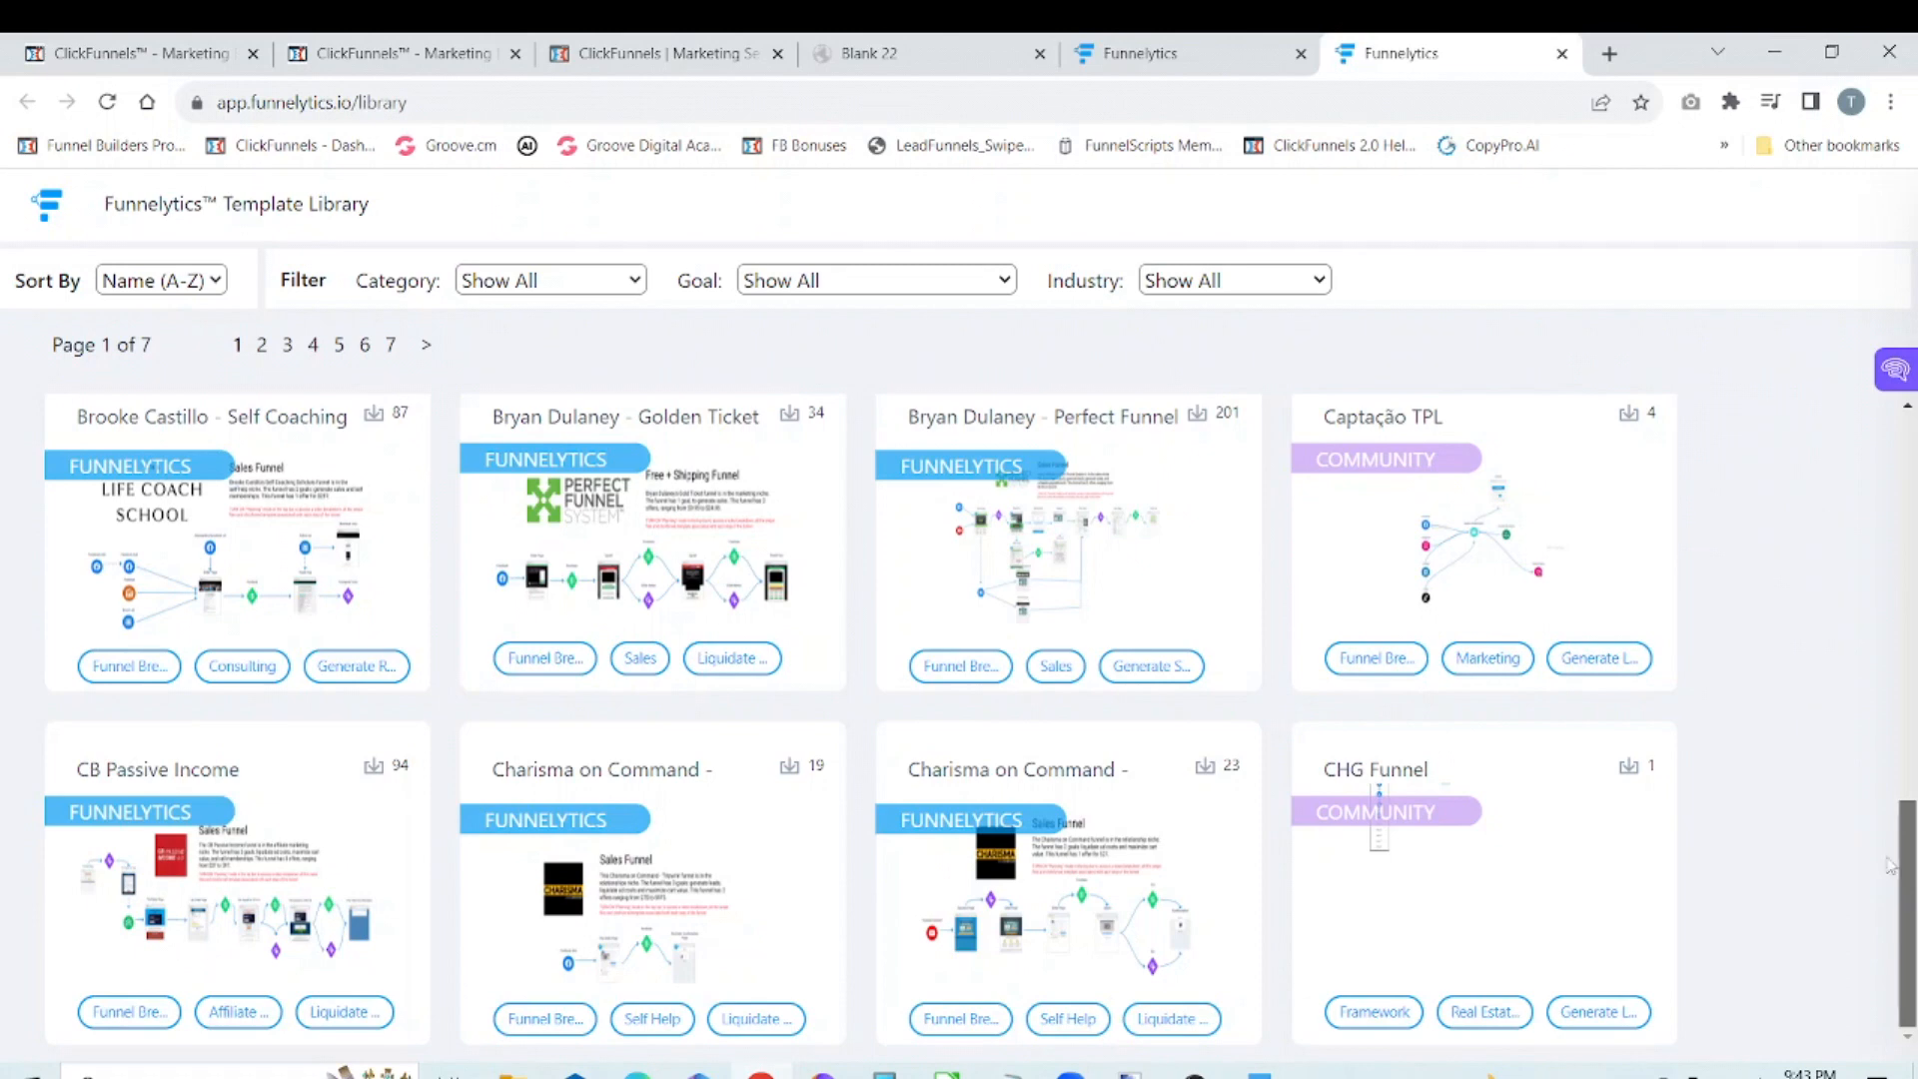
{"action": "left_click", "coordinate": [1563, 55]}
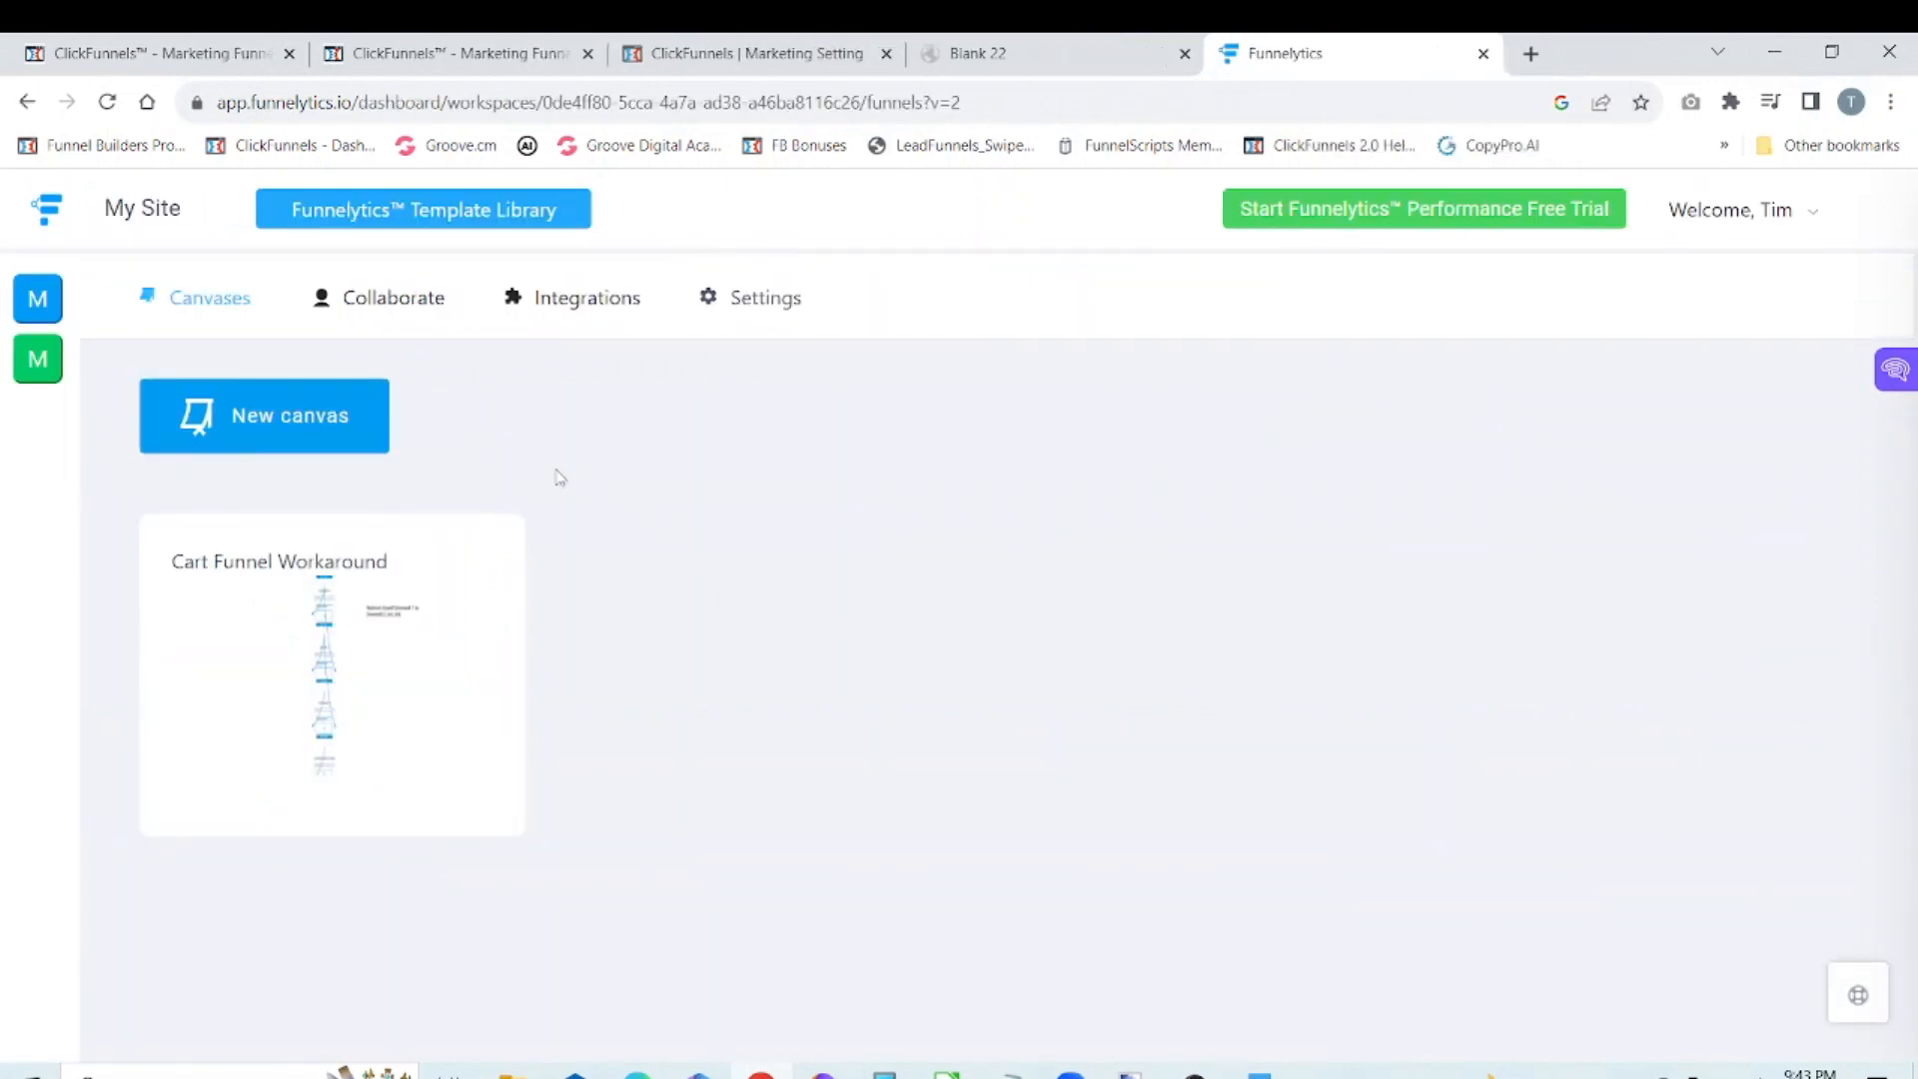
Step: Create a new canvas named Lead Funnel 22
{"action": "left_click", "coordinate": [317, 418]}
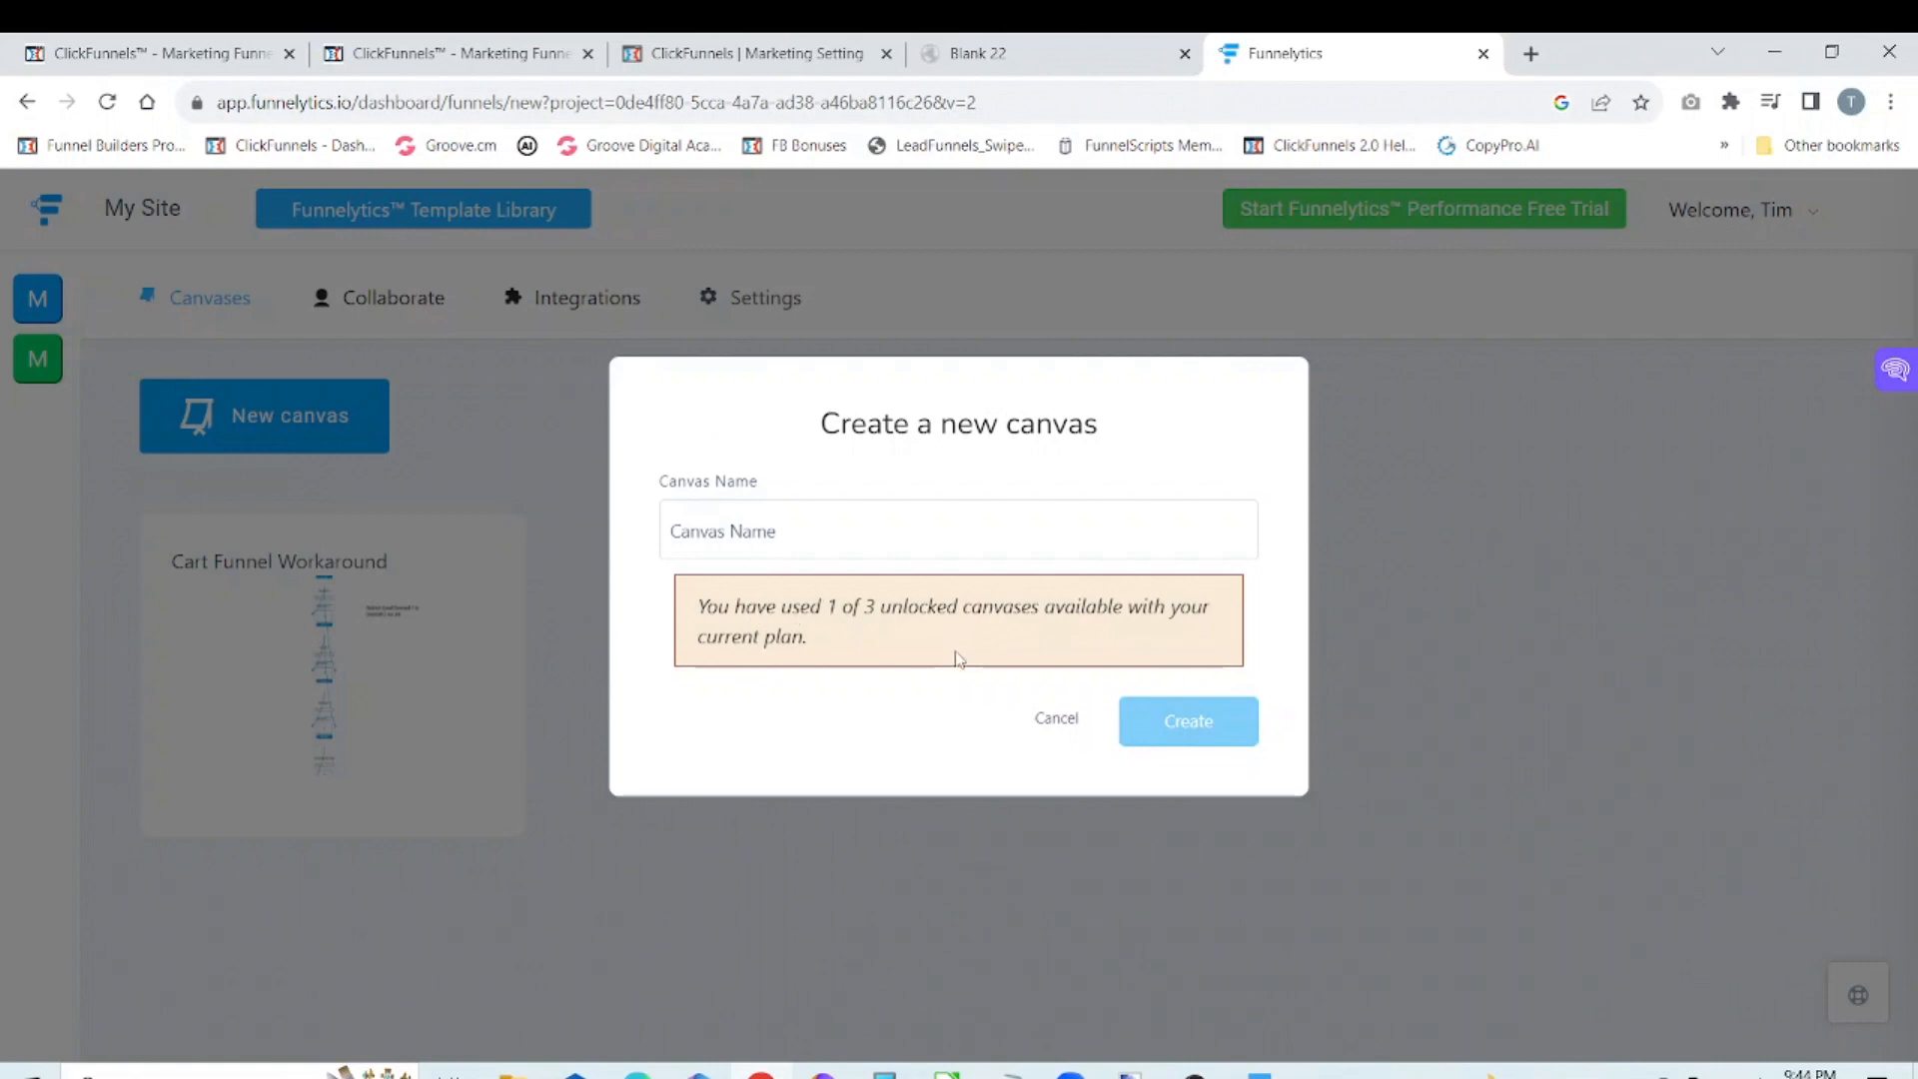
{"action": "left_click", "coordinate": [858, 518]}
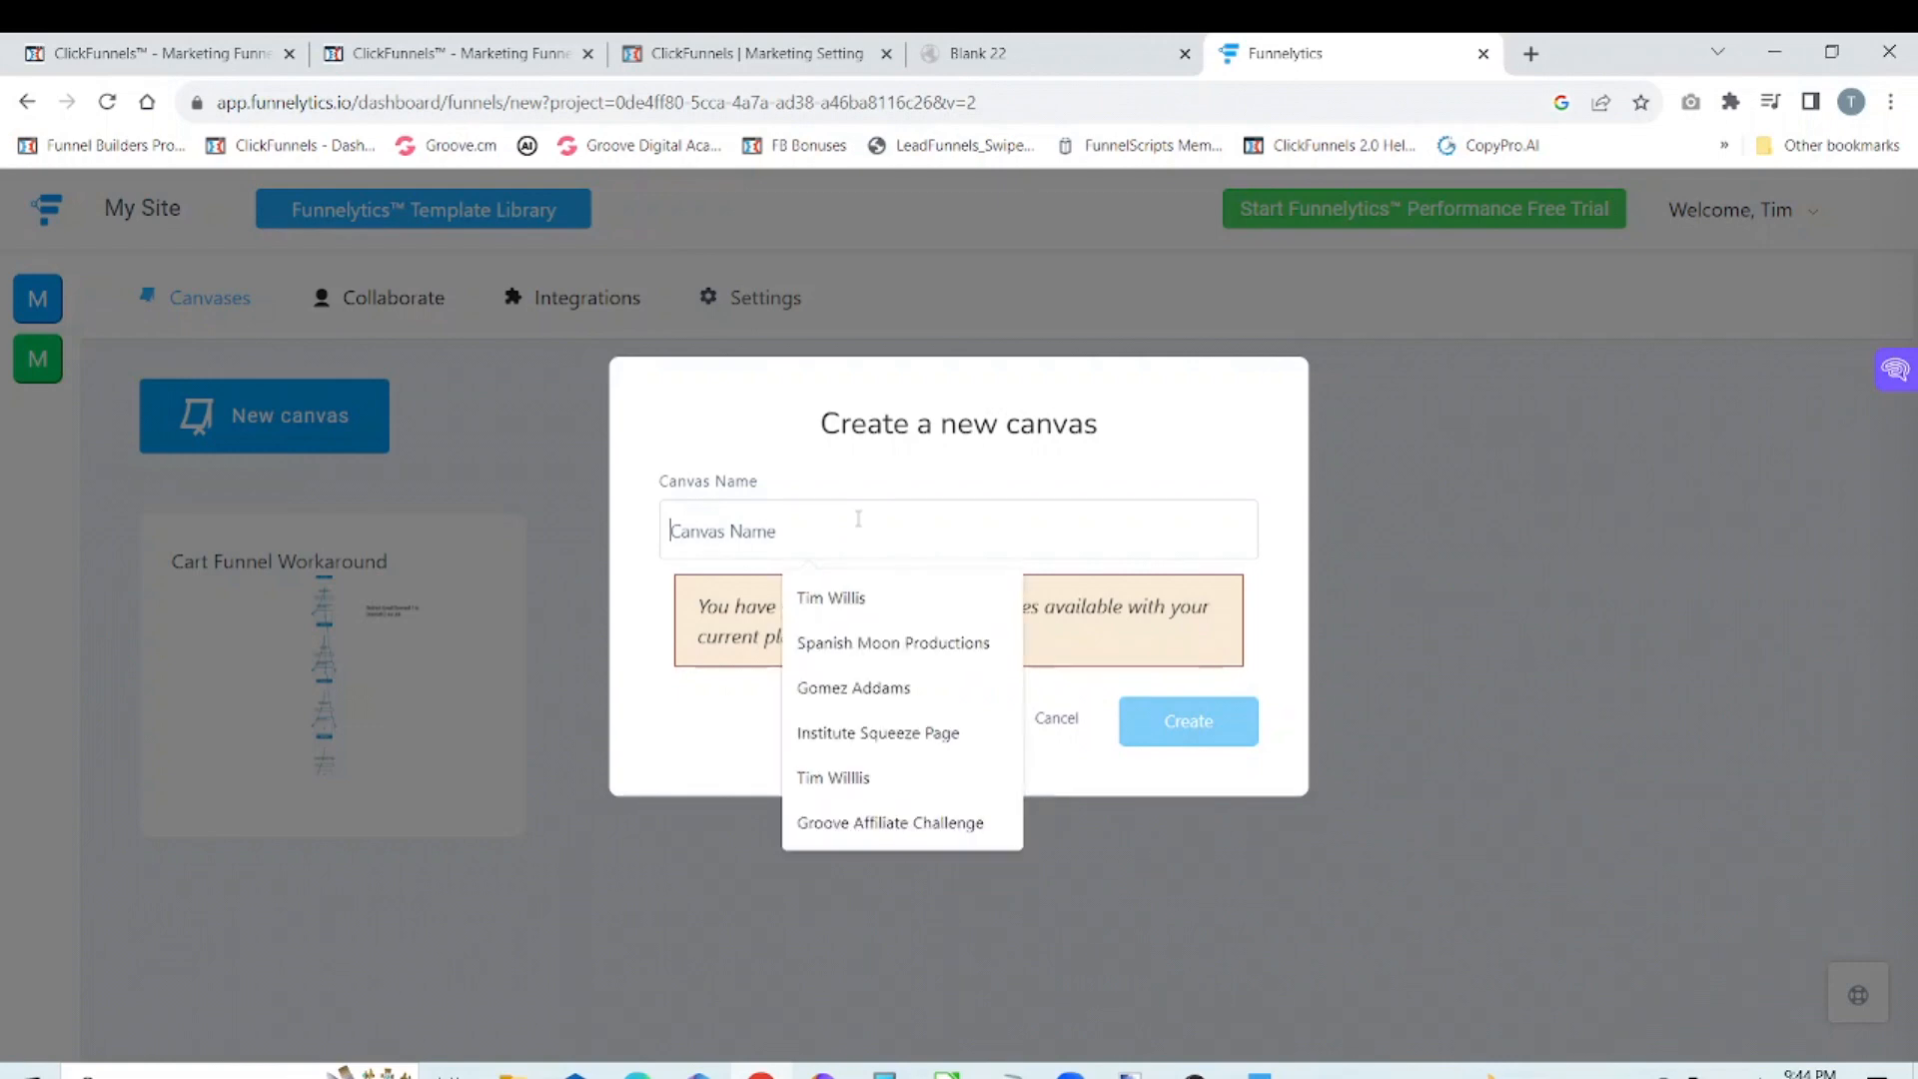
{"action": "type", "text": "Lead "}
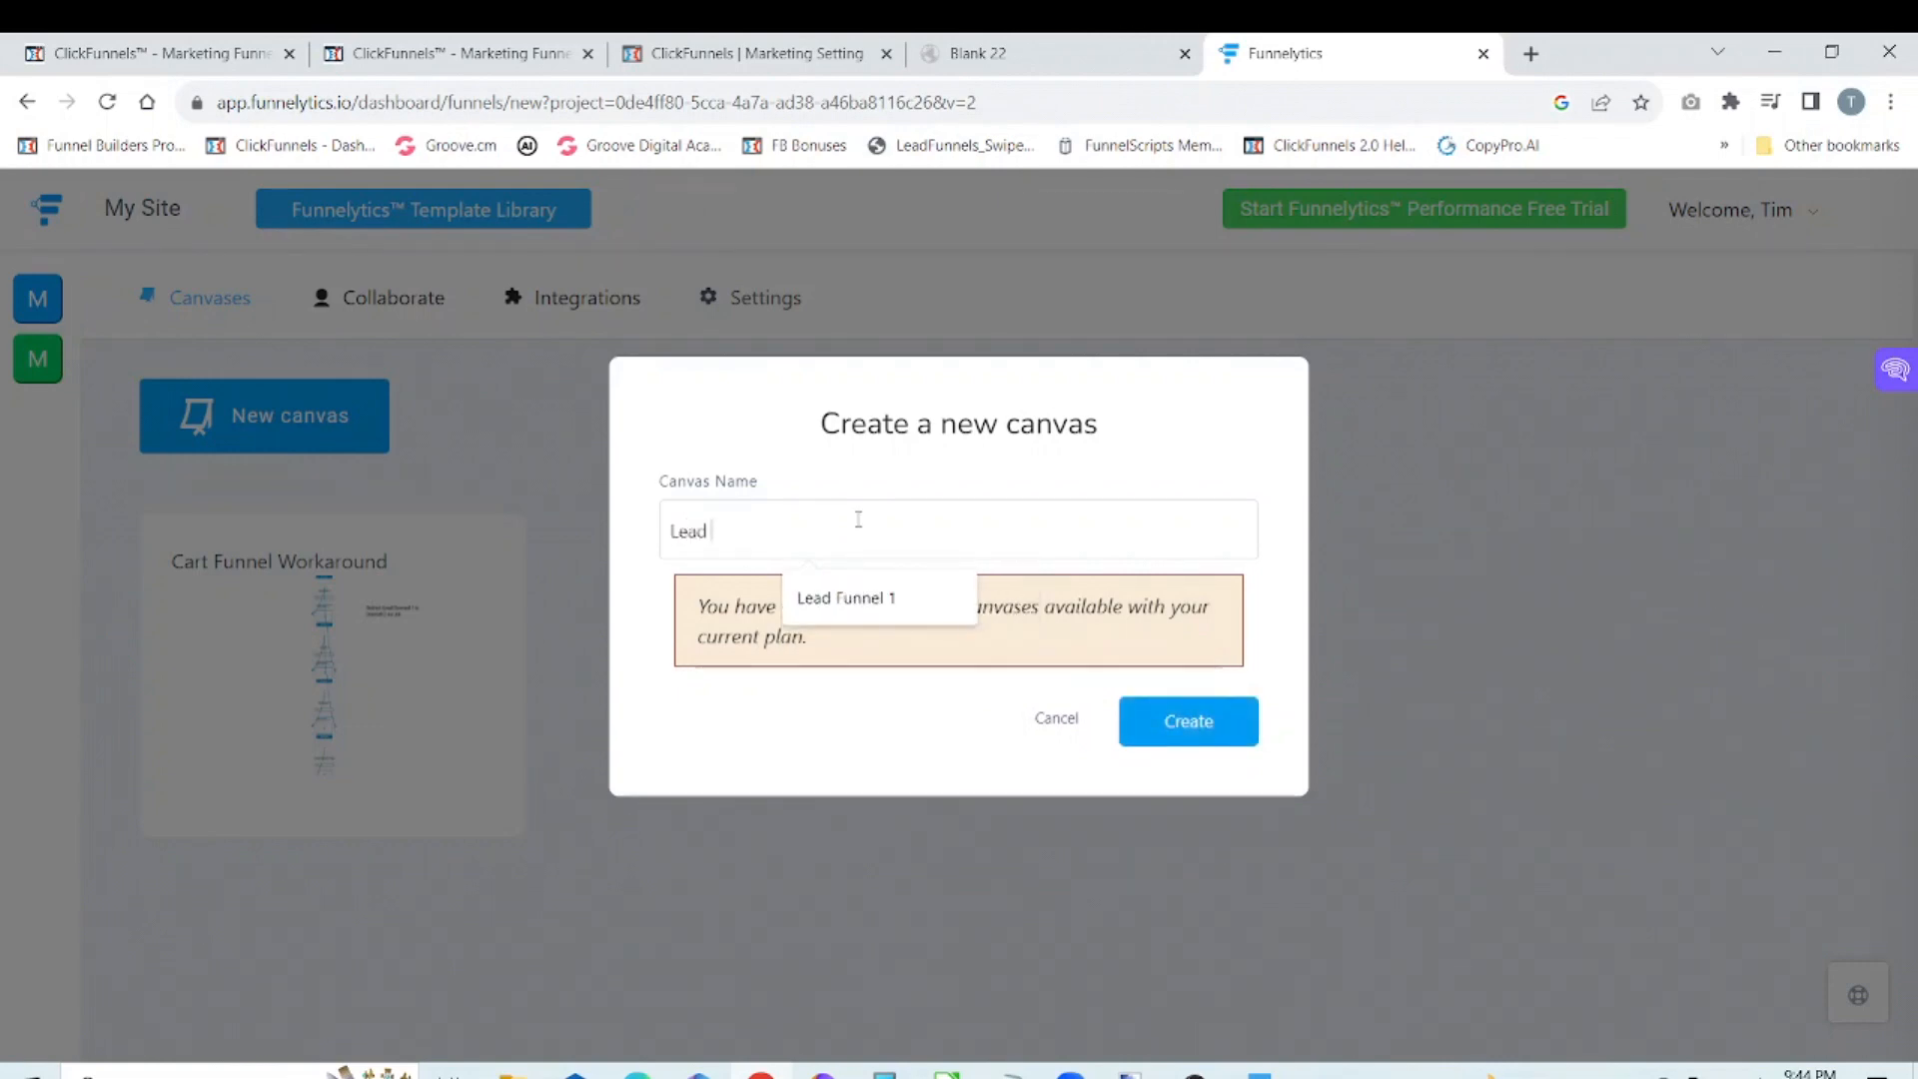
{"action": "type", "text": "Funnel 22"}
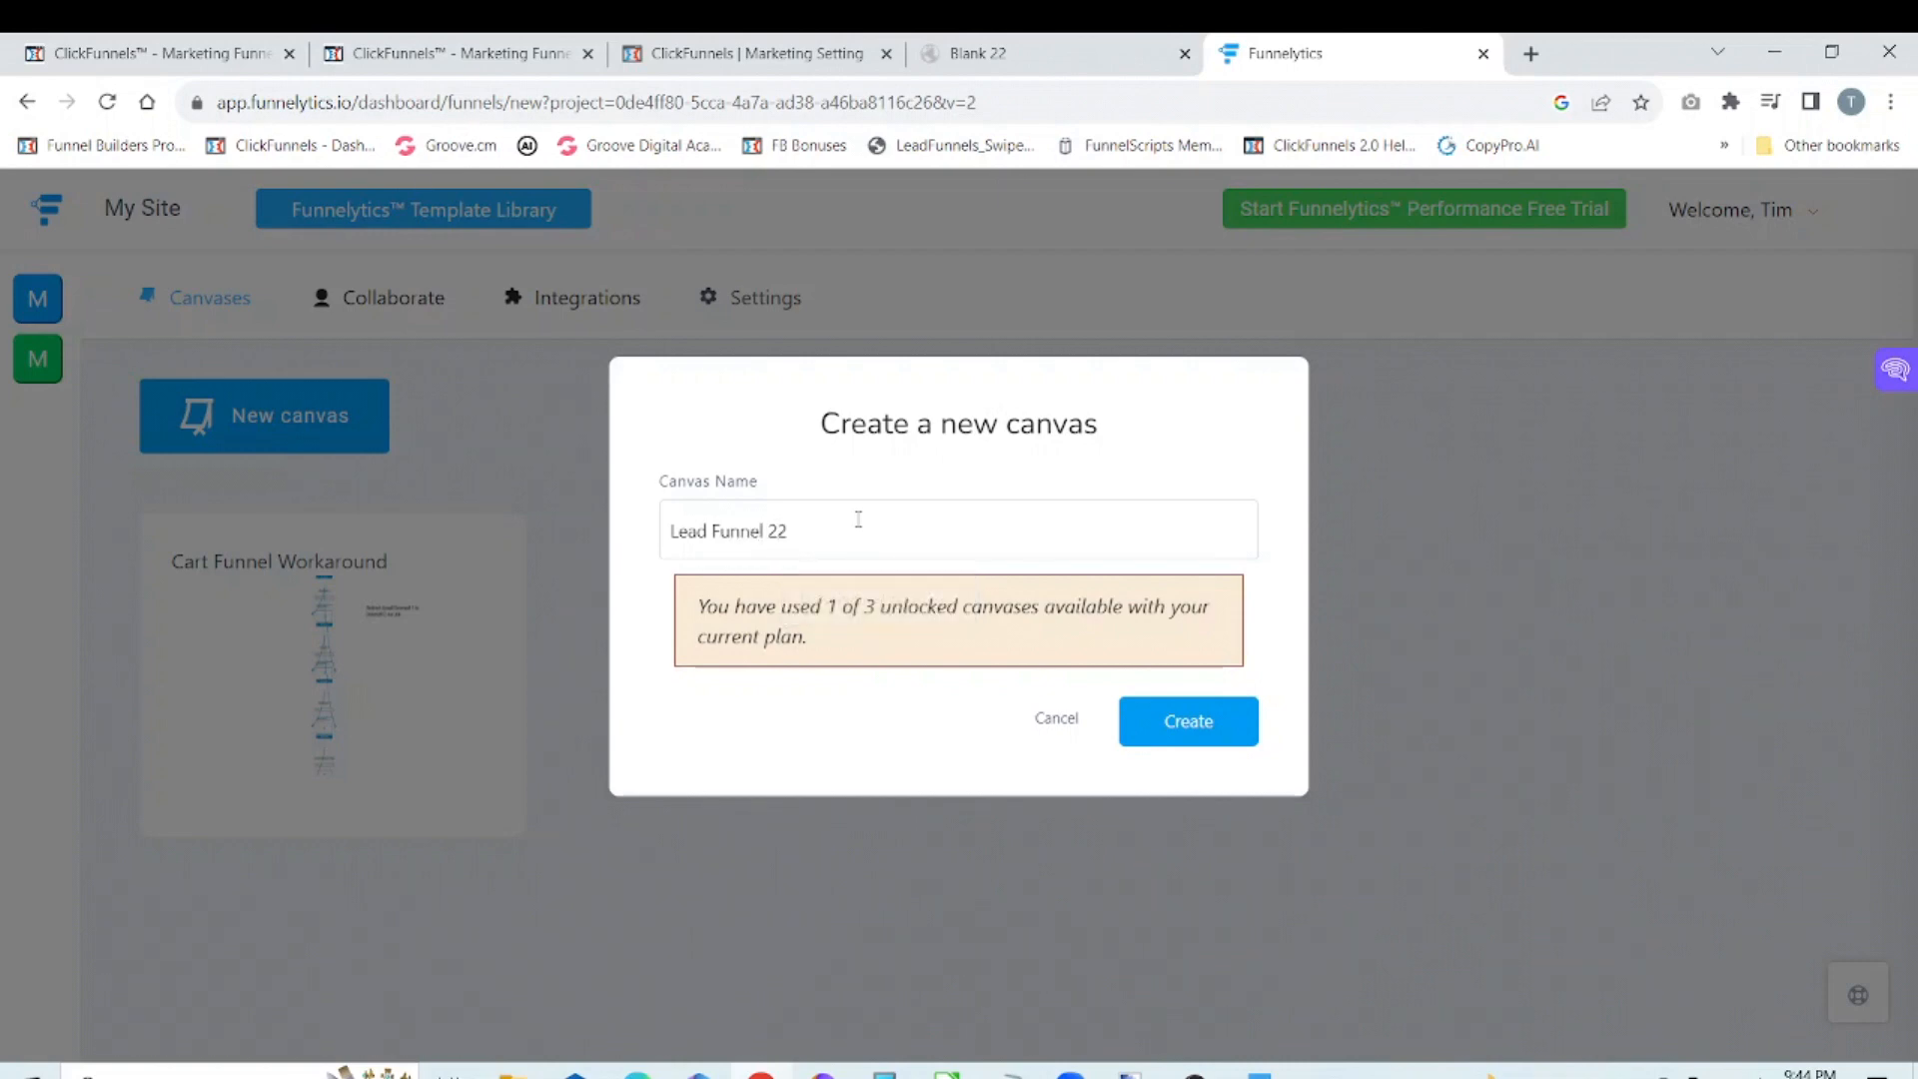
{"action": "left_click", "coordinate": [1205, 732]}
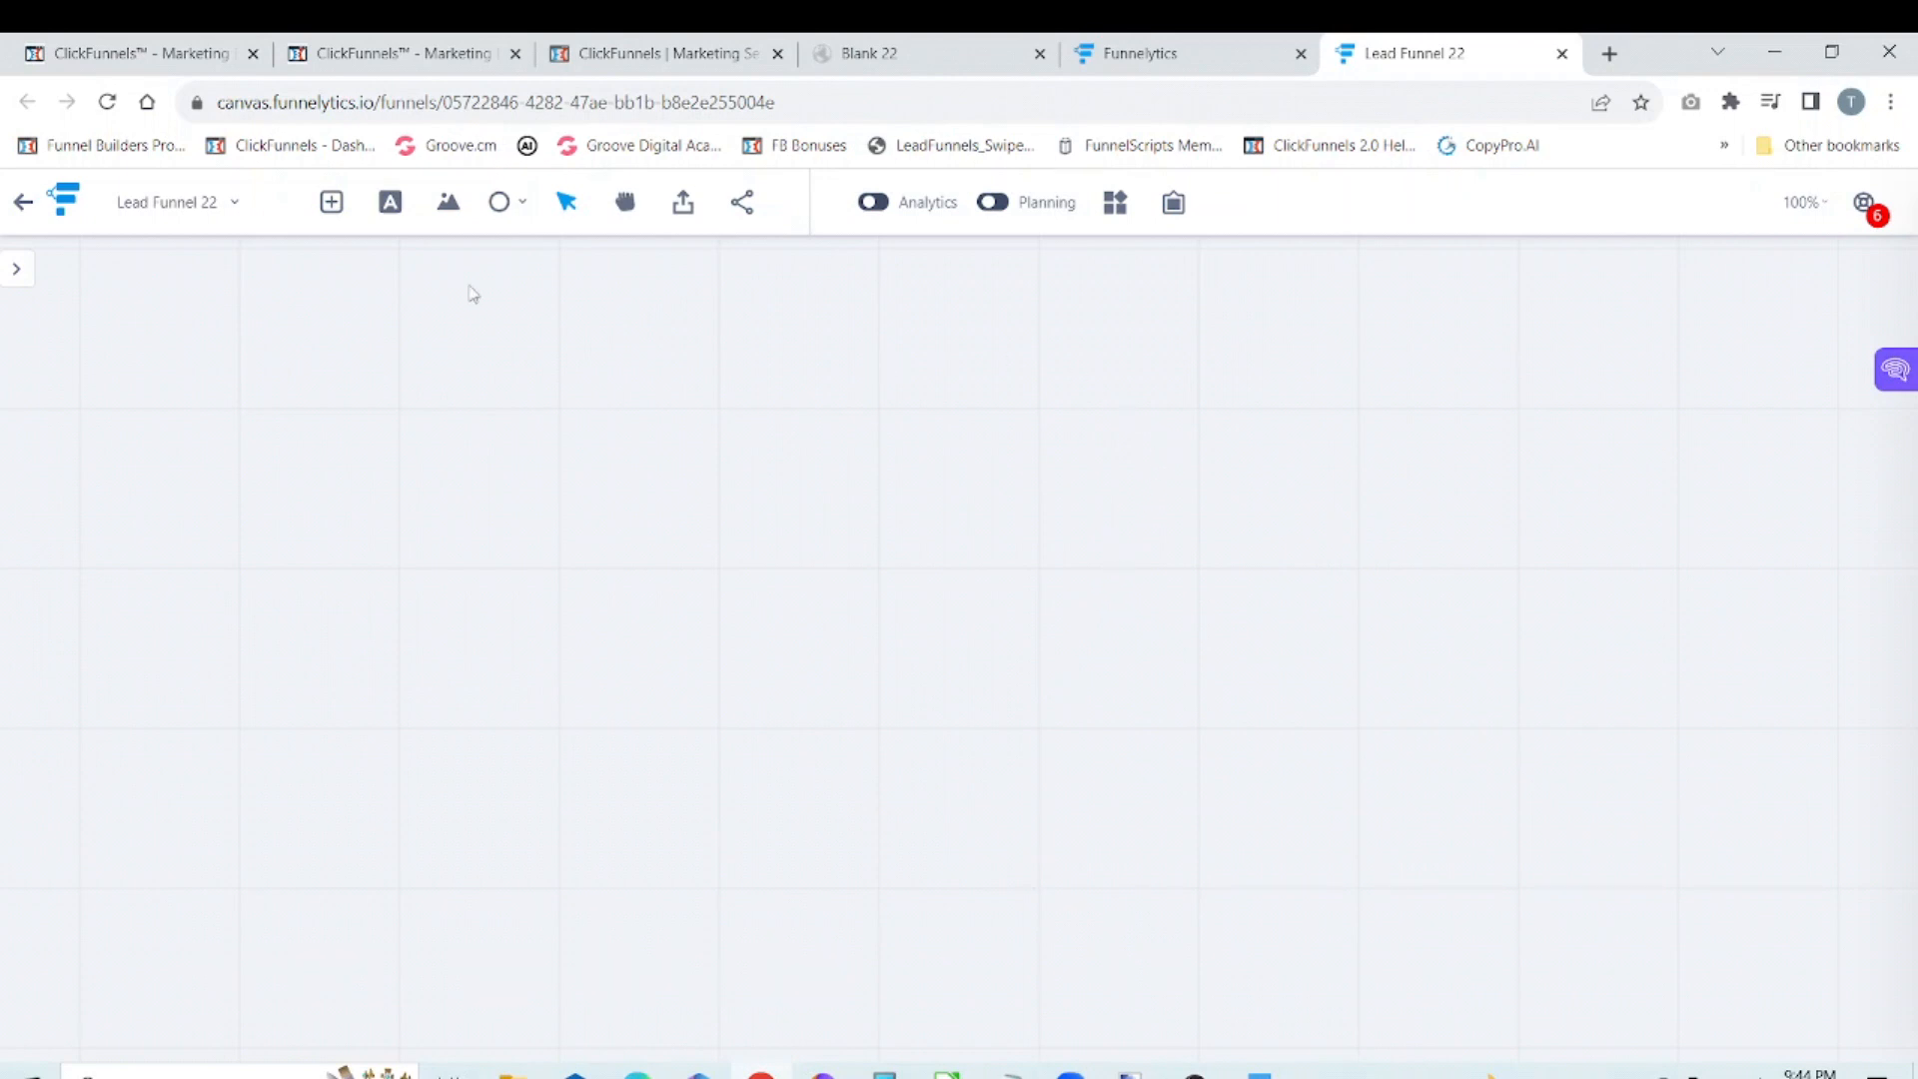
Step: Open the canvas's step library and look through its Sources, Pages, Actions and Offline elements
{"action": "left_click", "coordinate": [331, 205]}
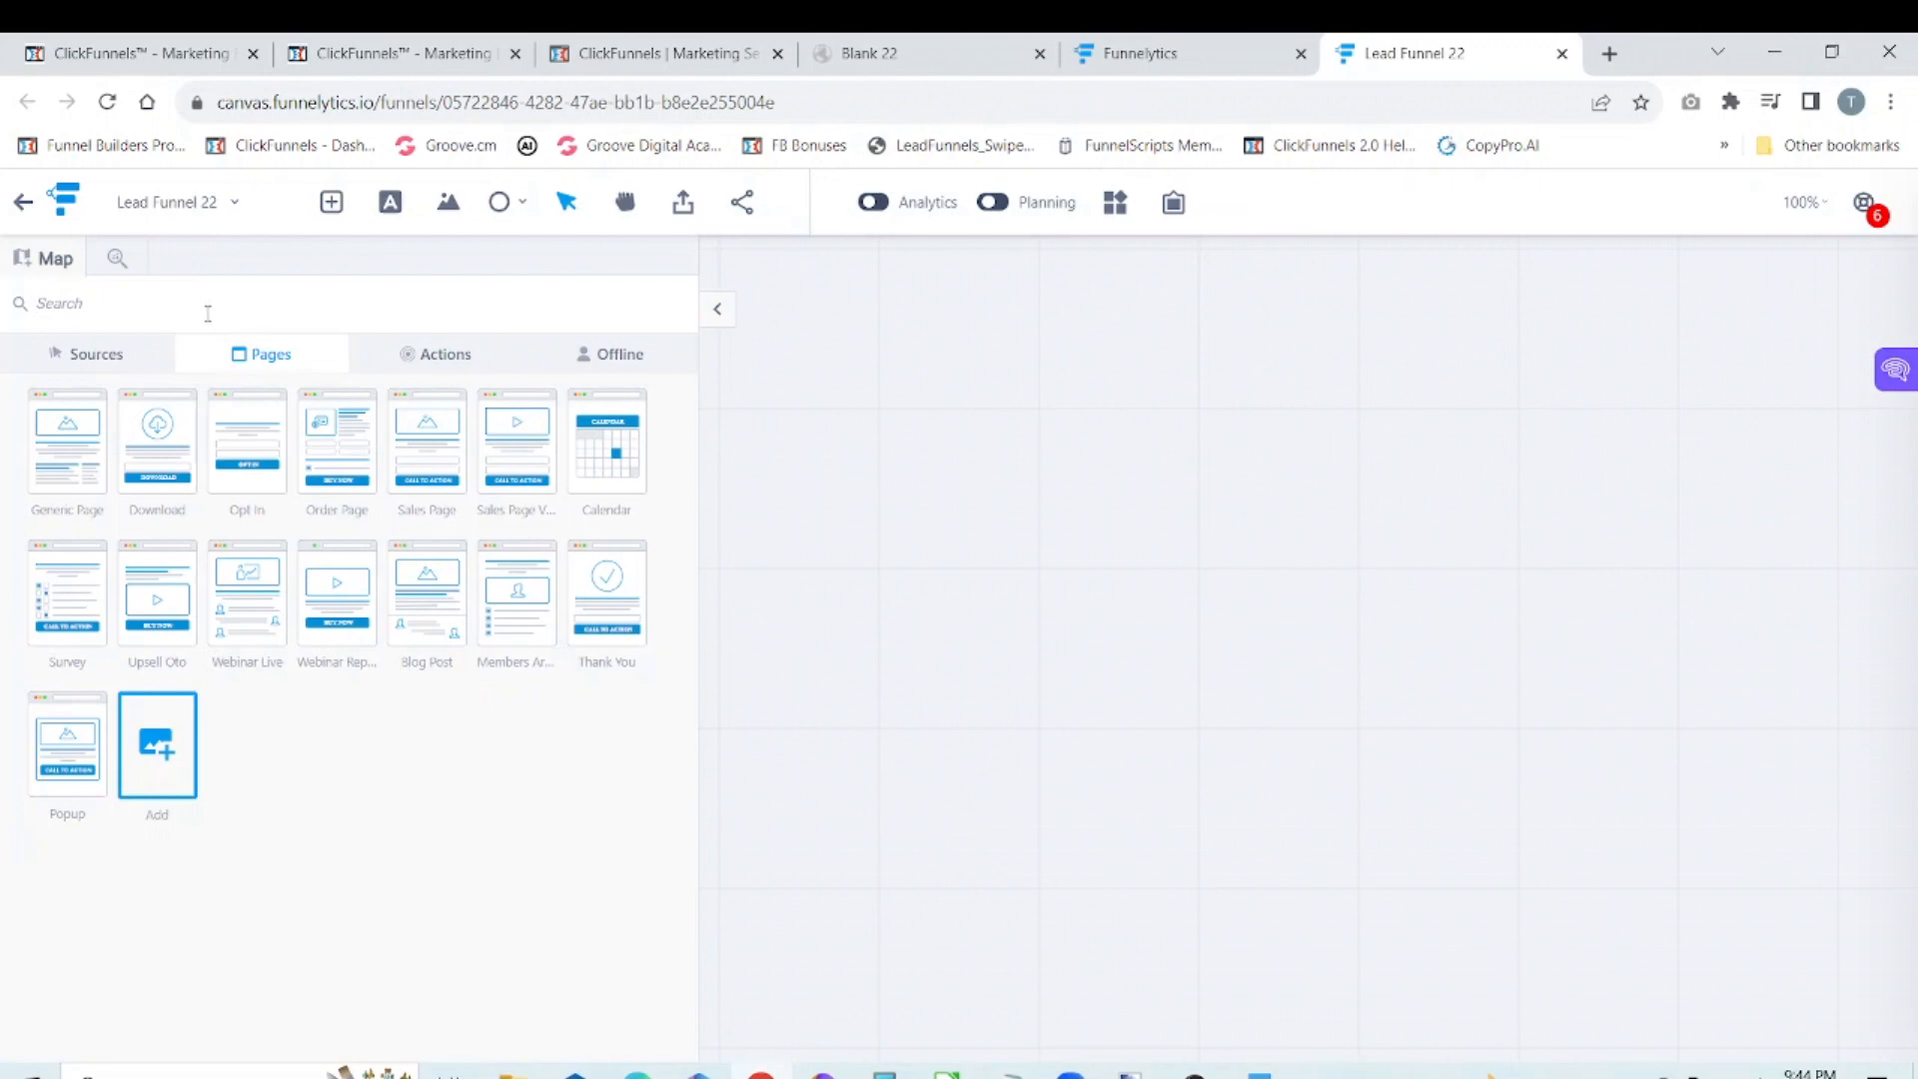
{"action": "left_click", "coordinate": [98, 360]}
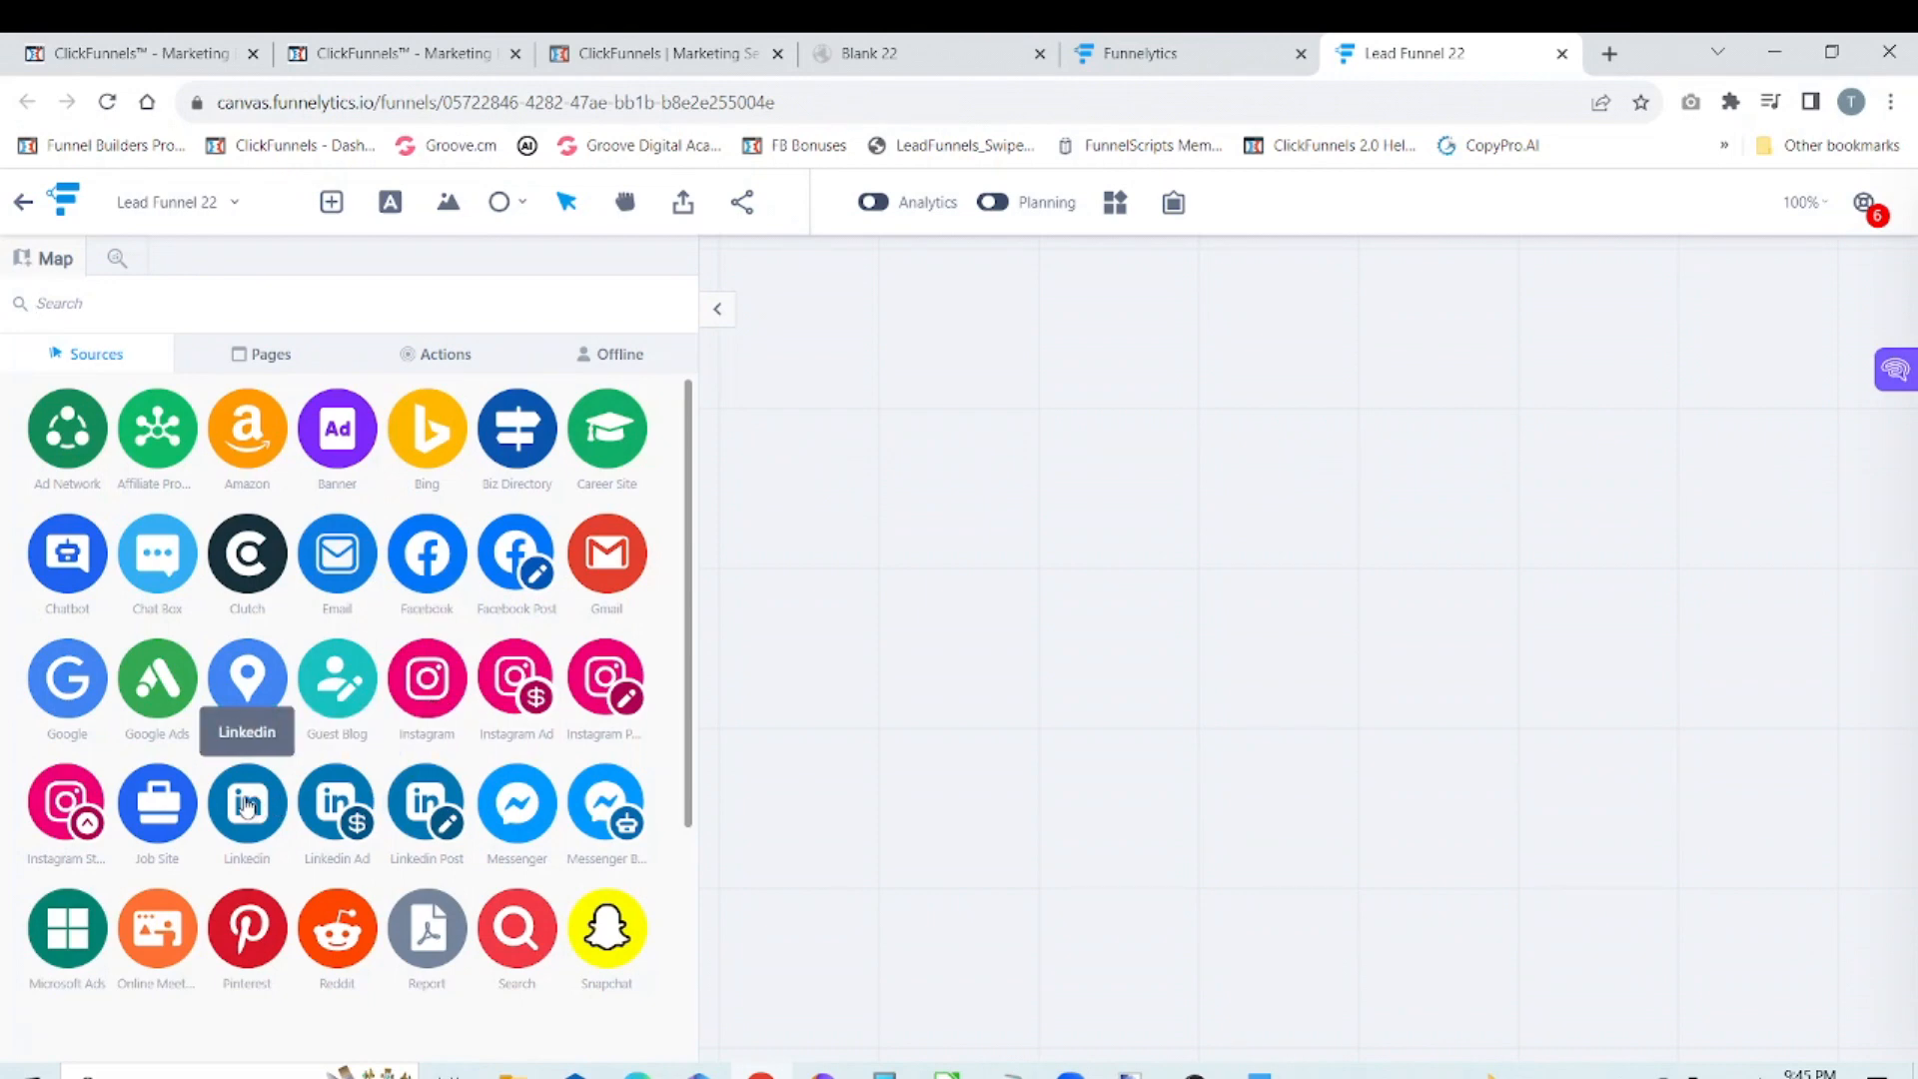
{"action": "left_click", "coordinate": [272, 355]}
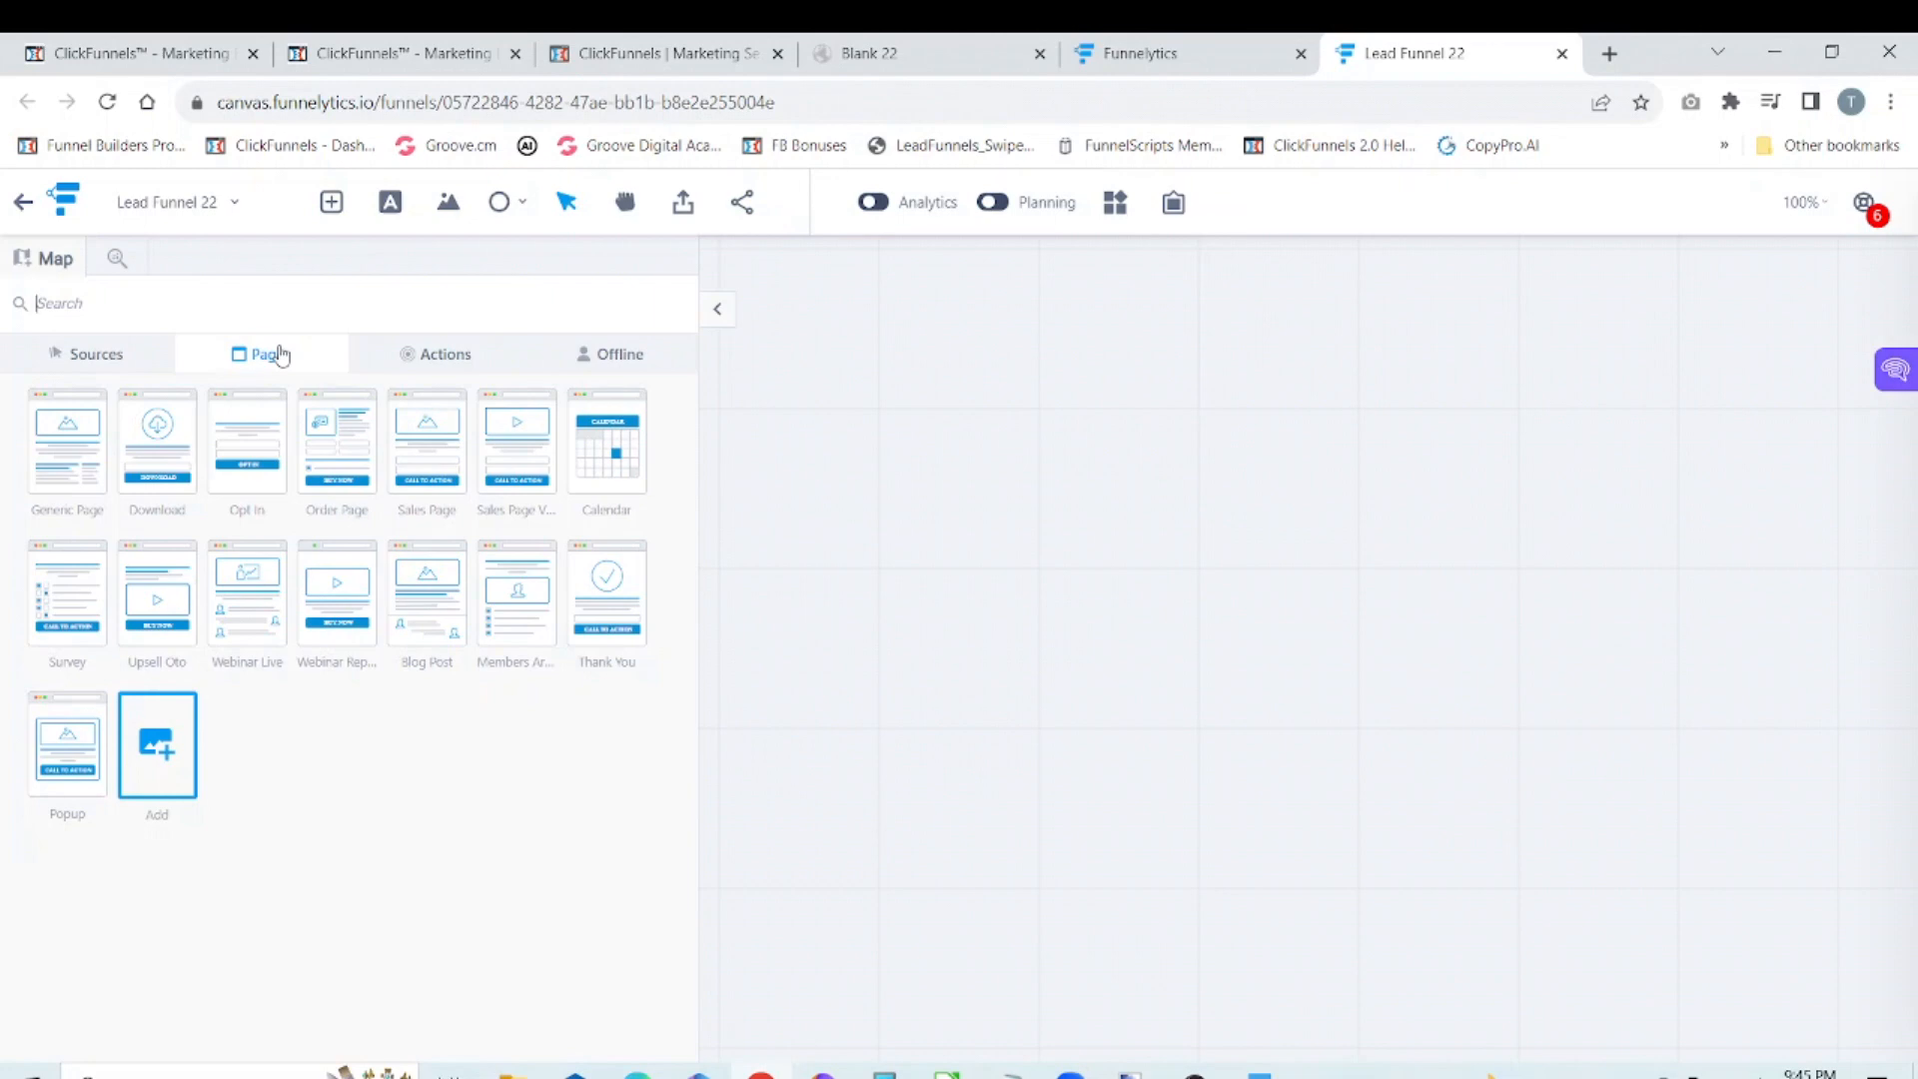
{"action": "left_click", "coordinate": [450, 368]}
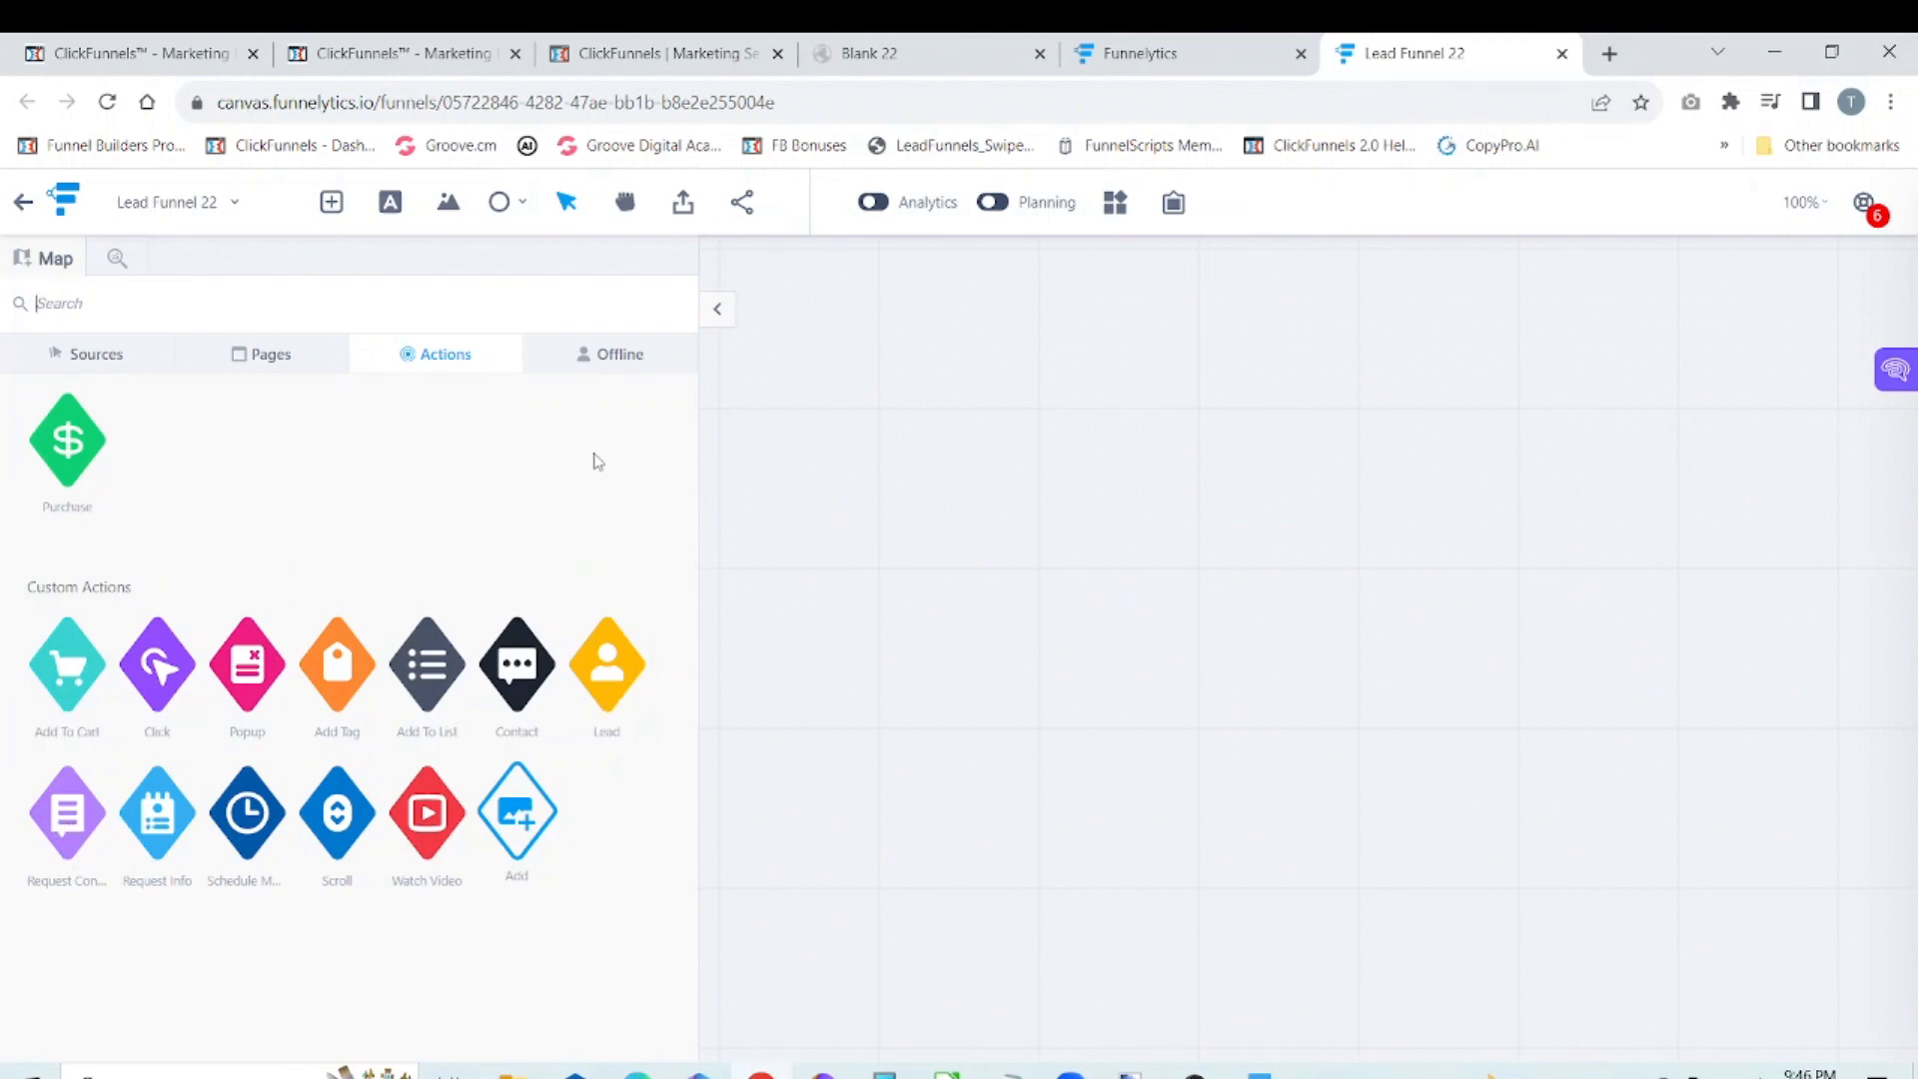
{"action": "left_click", "coordinate": [619, 360]}
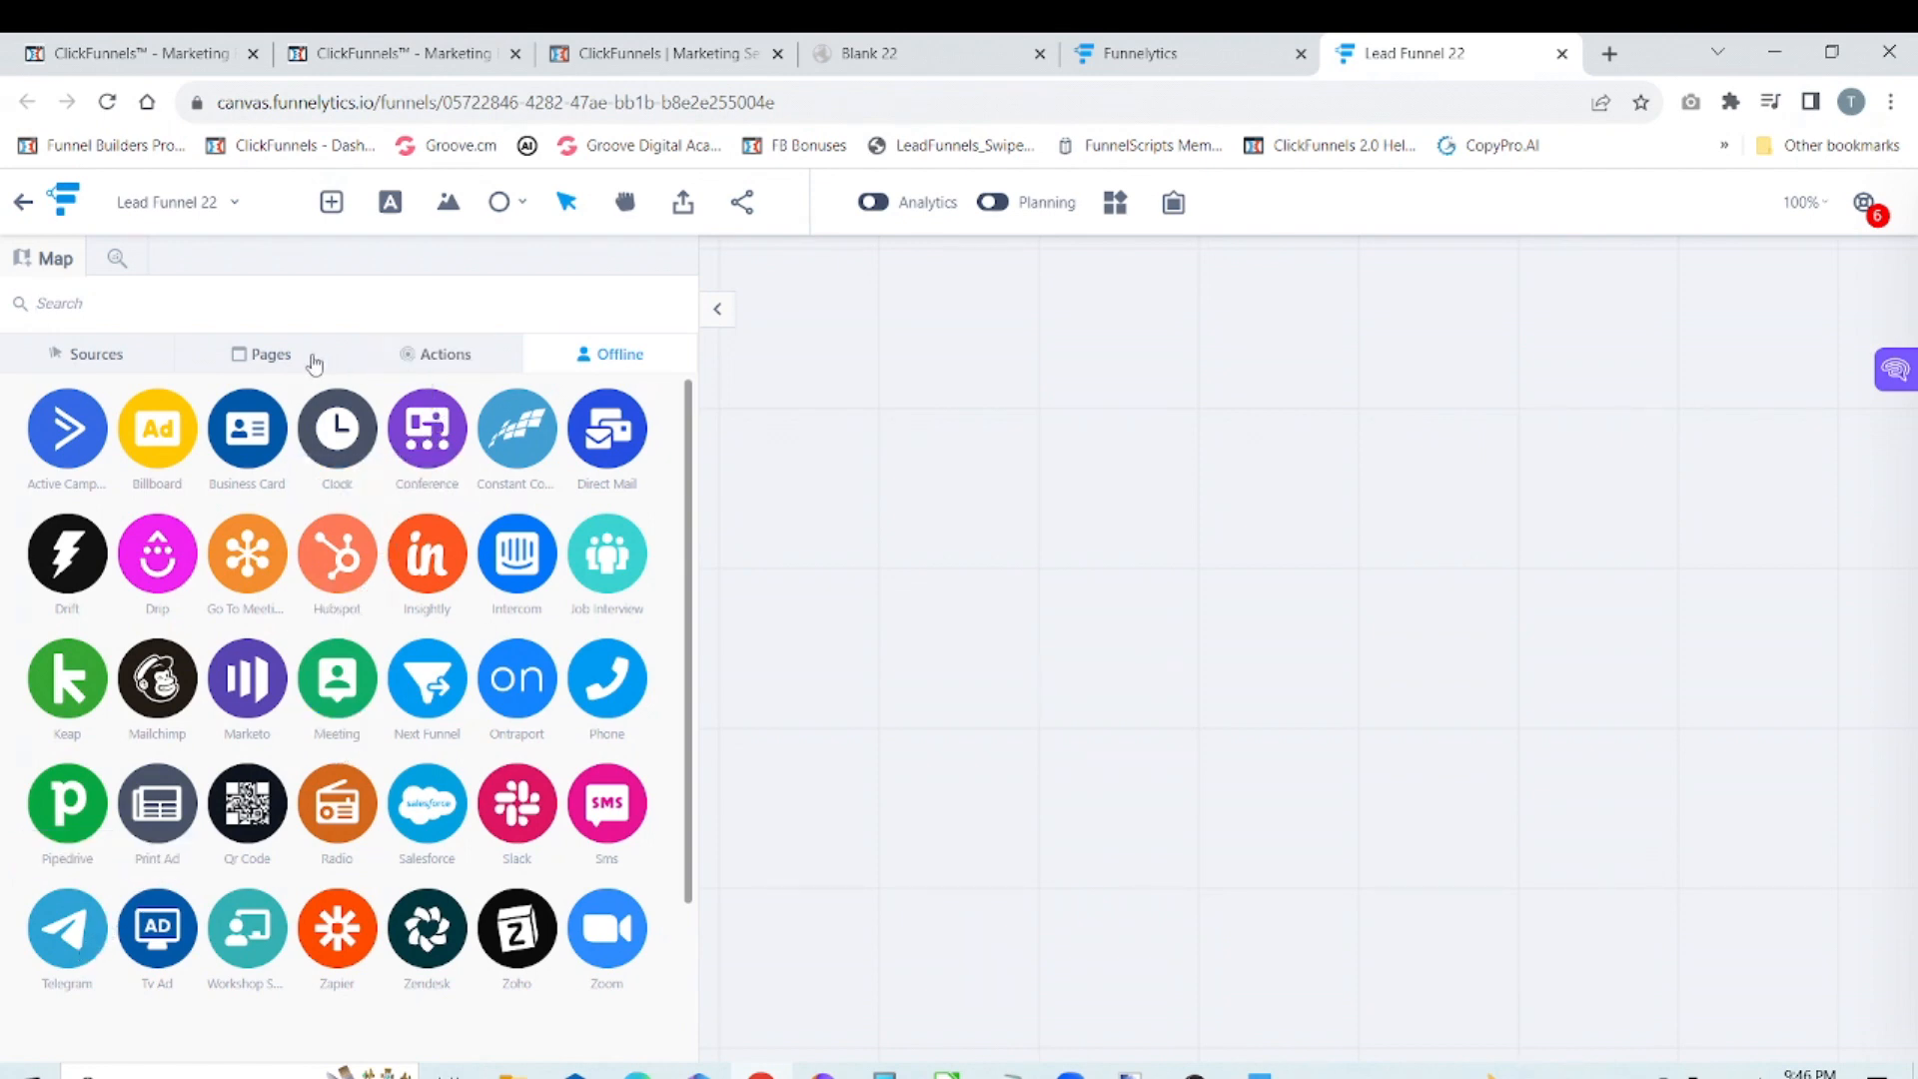
Step: Add an Opt In page to the canvas and move it closer to the step library
{"action": "left_click", "coordinate": [271, 358]}
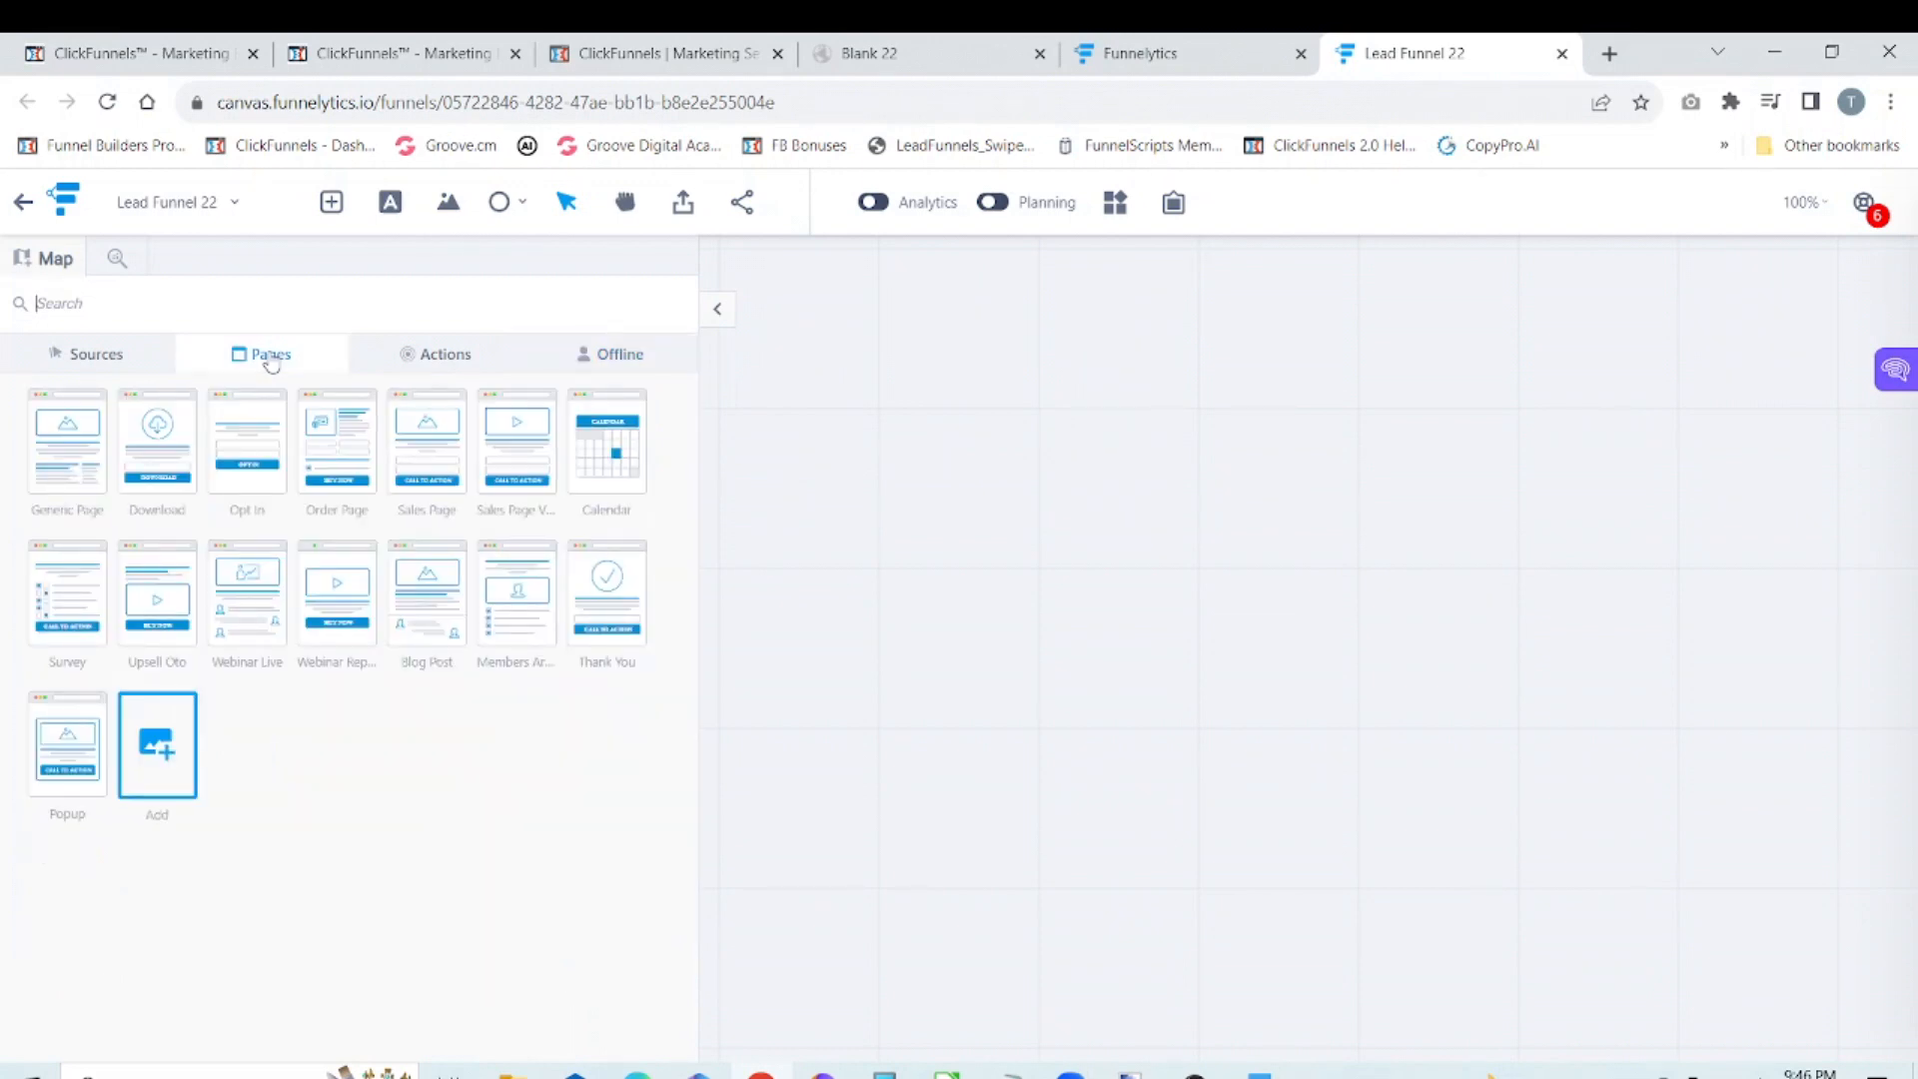
{"action": "left_click", "coordinate": [249, 446]}
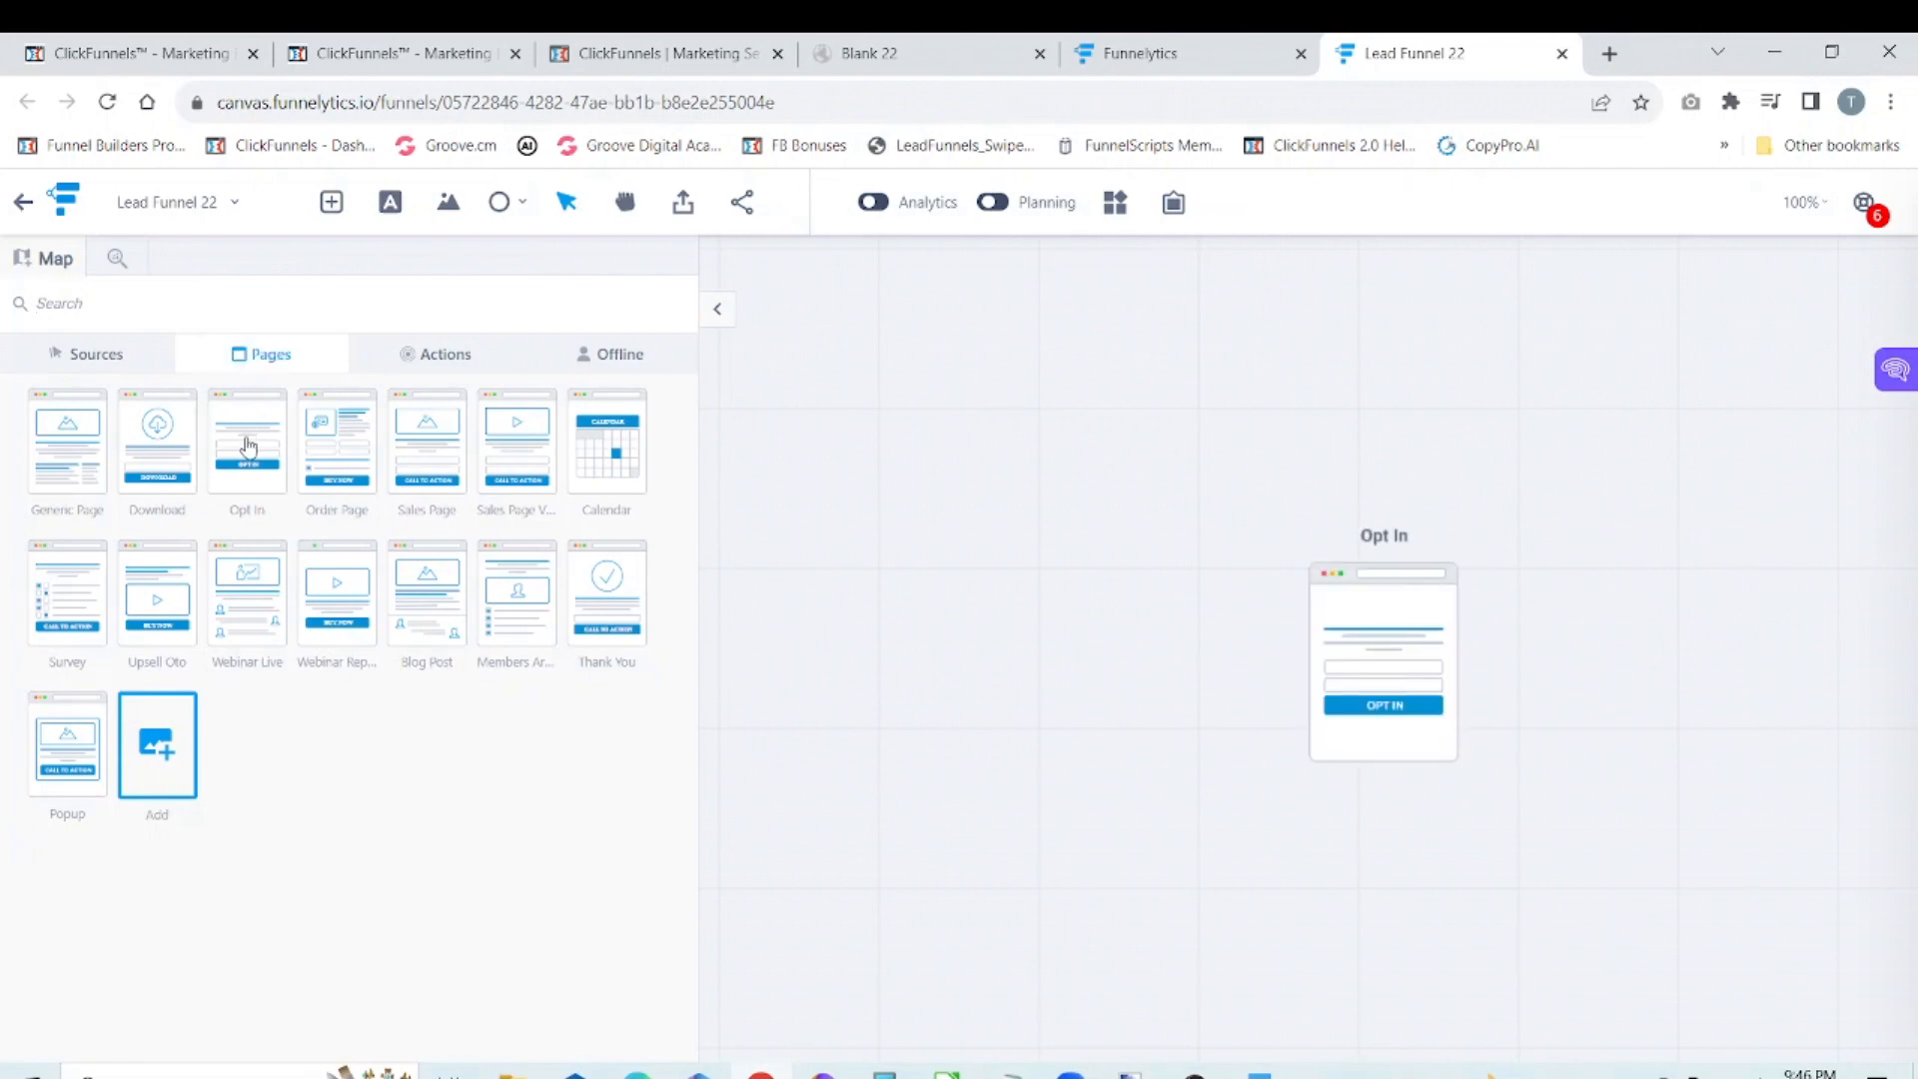
{"action": "left_click_drag", "start_coordinate": [1359, 645], "coordinate": [960, 607]}
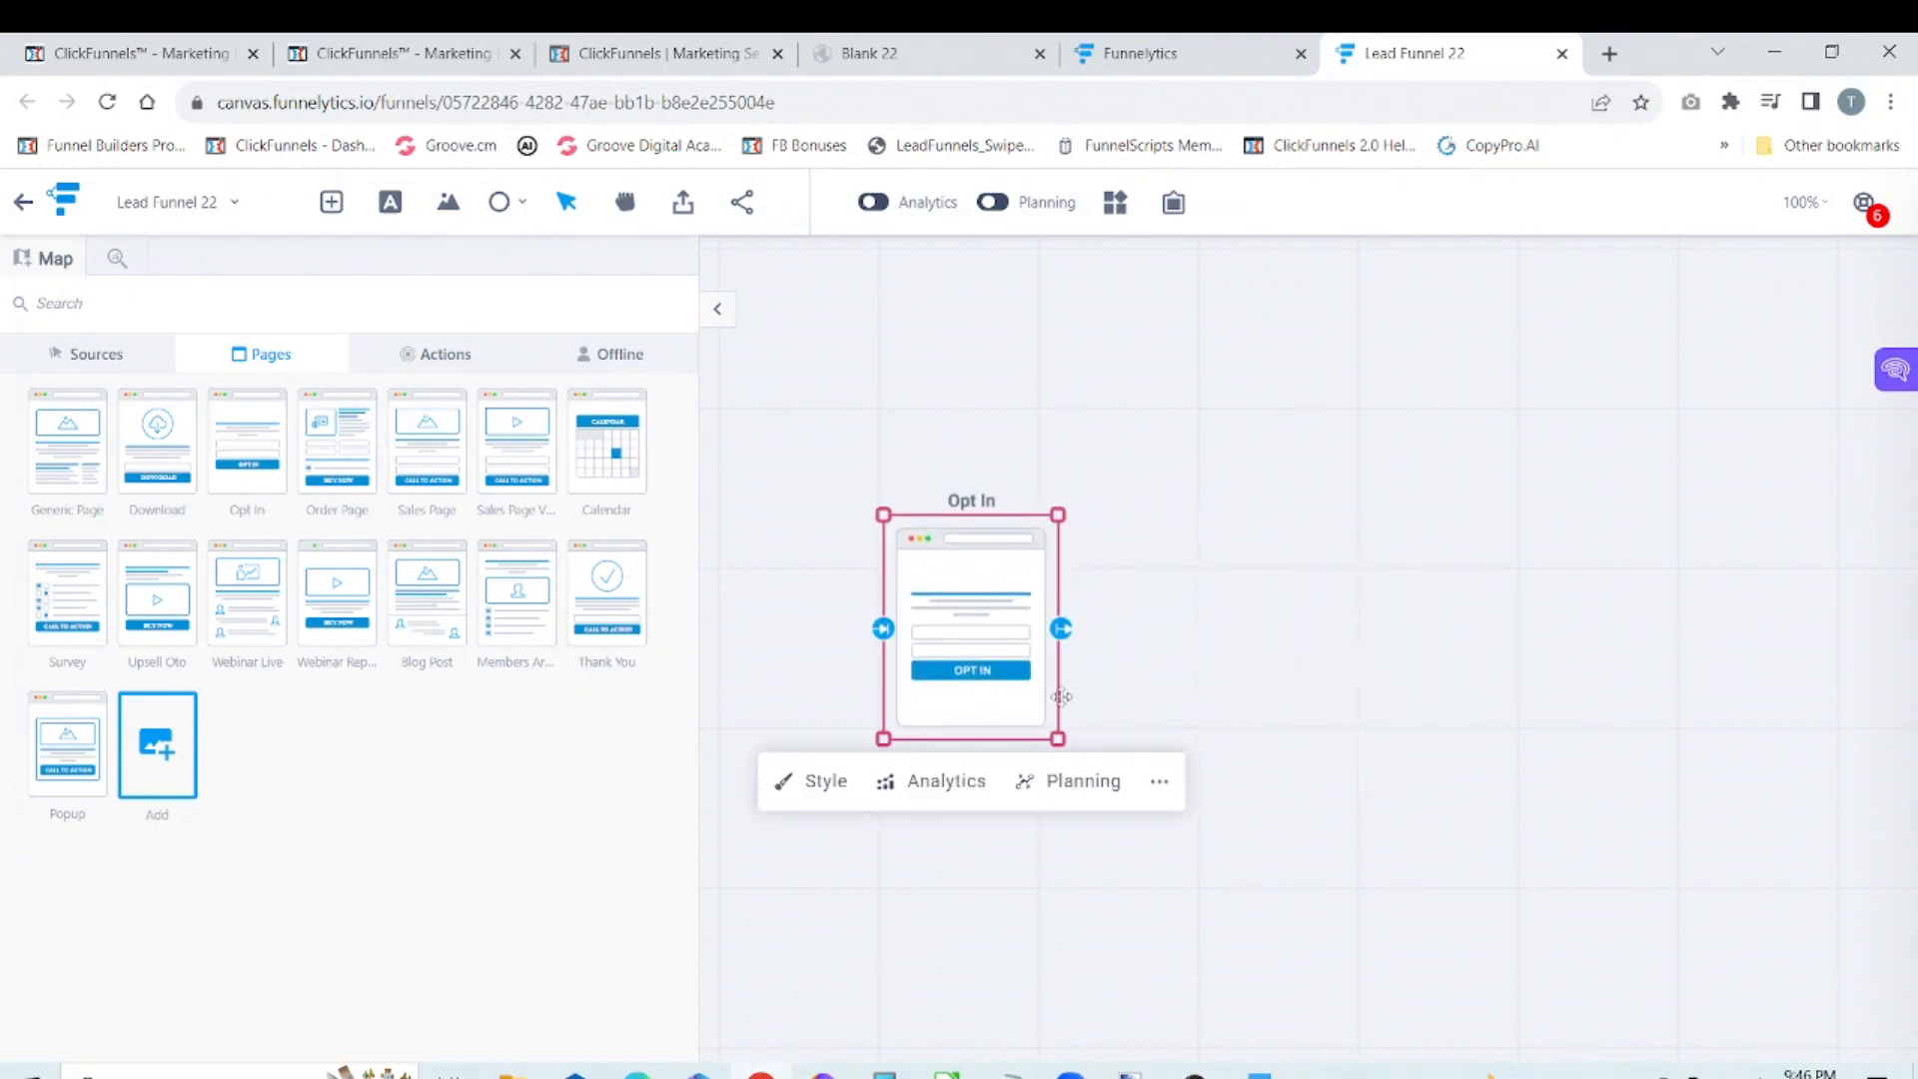
Step: Change the Opt In page's label to Lead Optin
{"action": "left_click", "coordinate": [1157, 787]}
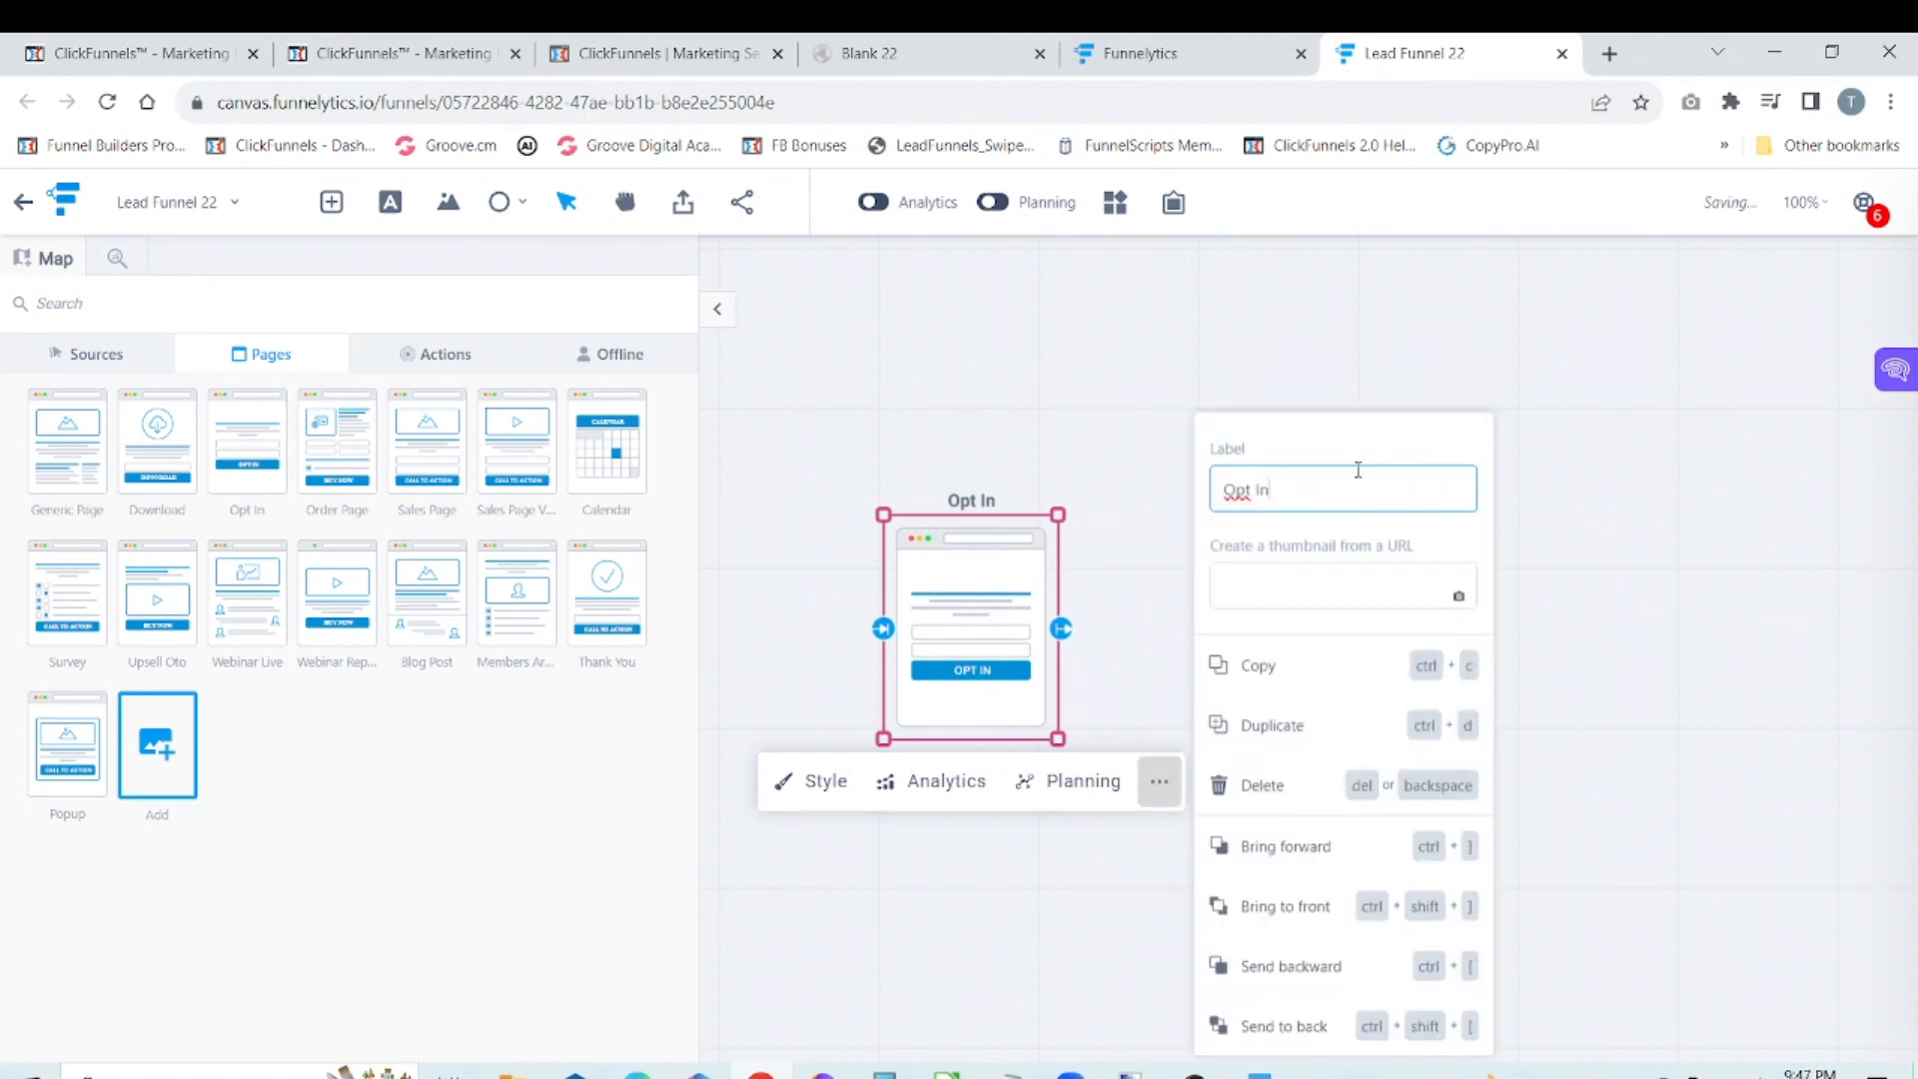
{"action": "key", "text": "BackSpace"}
{"action": "key", "text": "BackSpace"}
{"action": "key", "text": "BackSpace"}
{"action": "key", "text": "BackSpace"}
{"action": "key", "text": "BackSpace"}
{"action": "key", "text": "BackSpace"}
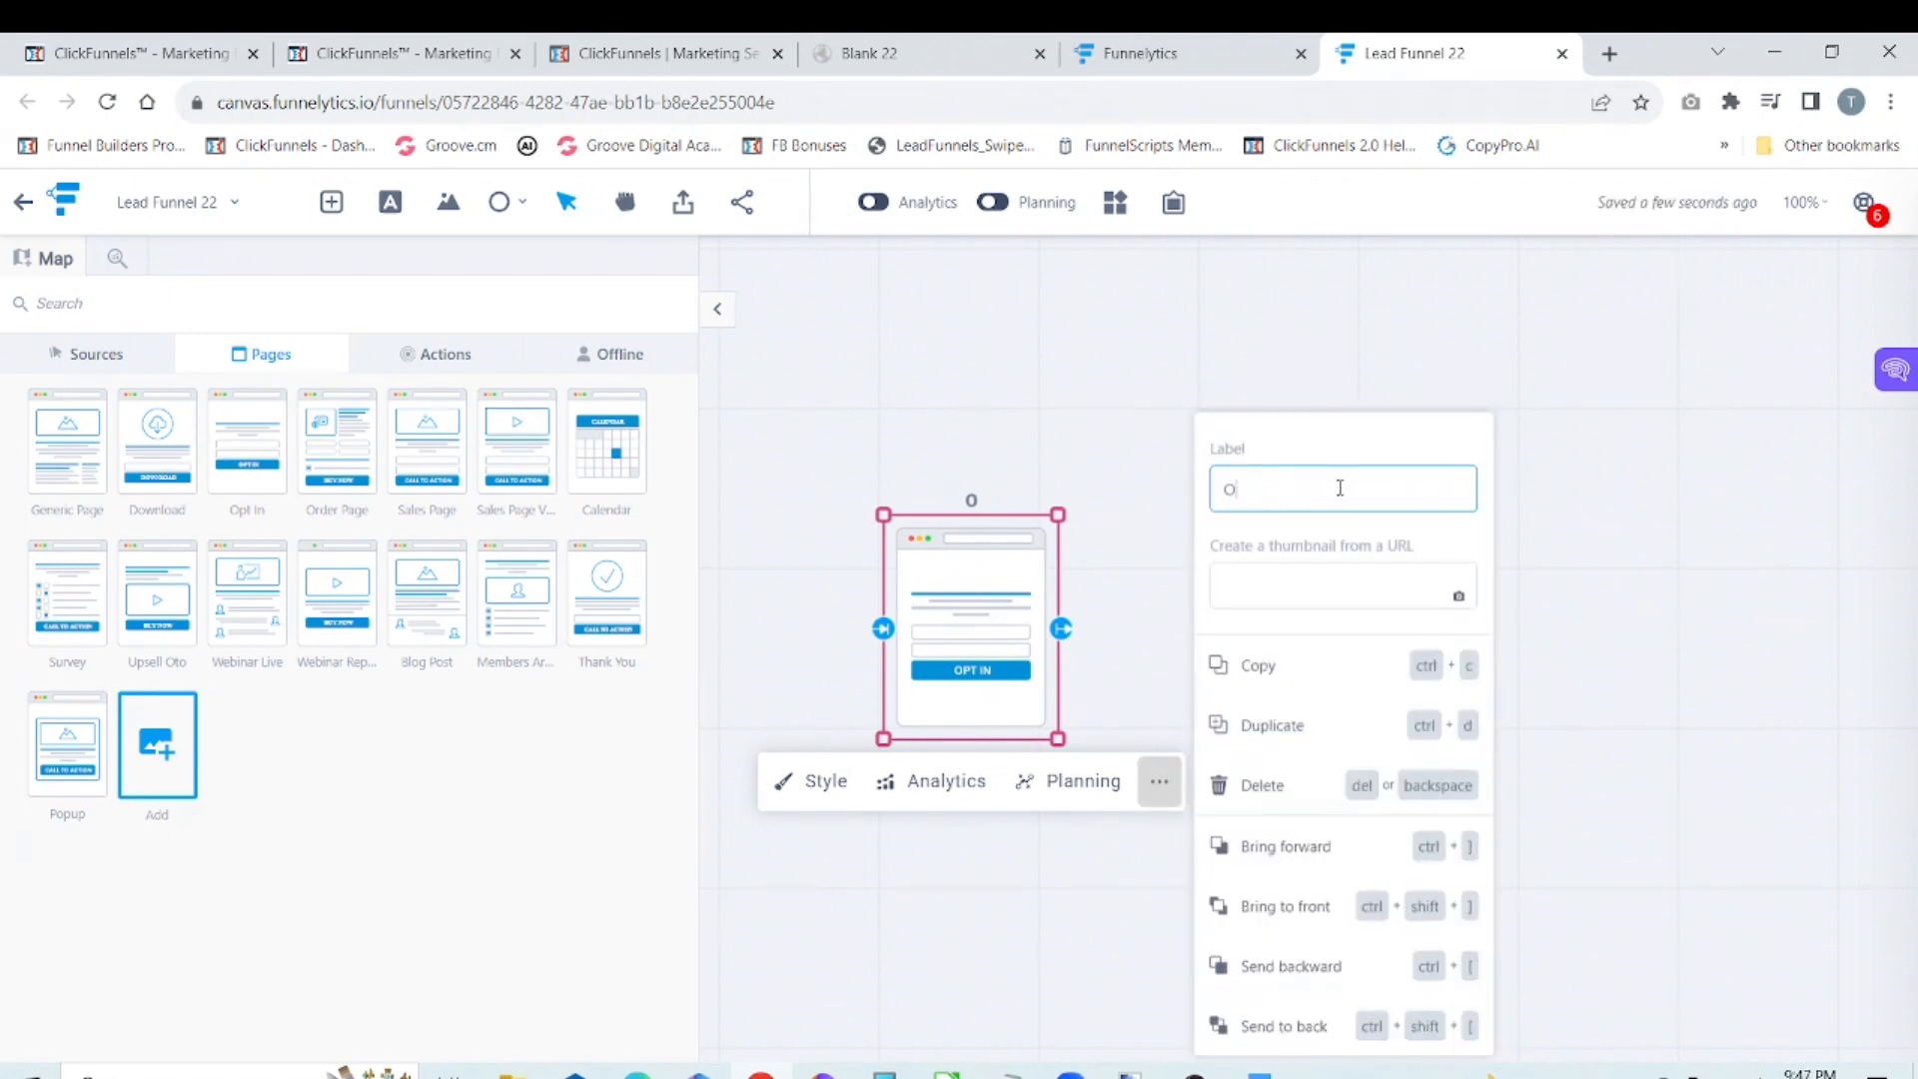
{"action": "type", "text": "Lead Optin"}
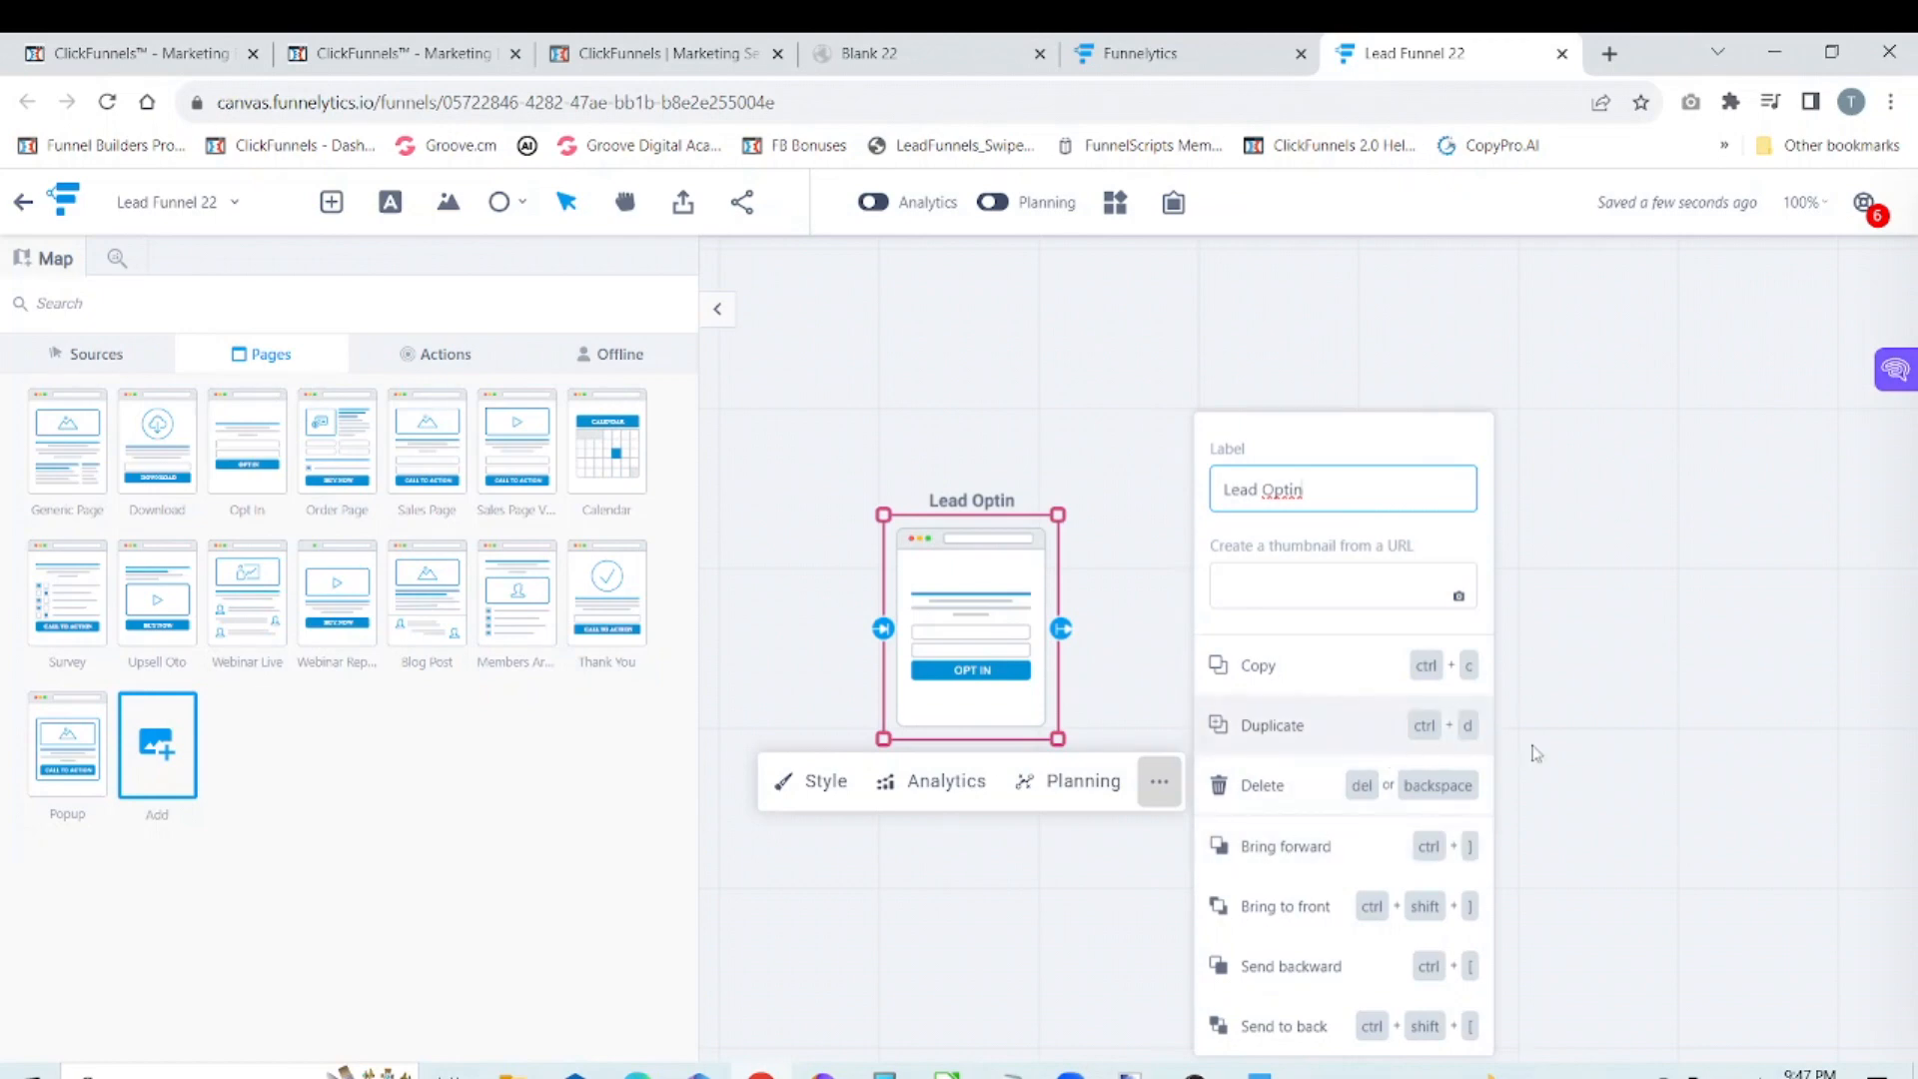
{"action": "left_click", "coordinate": [1620, 749]}
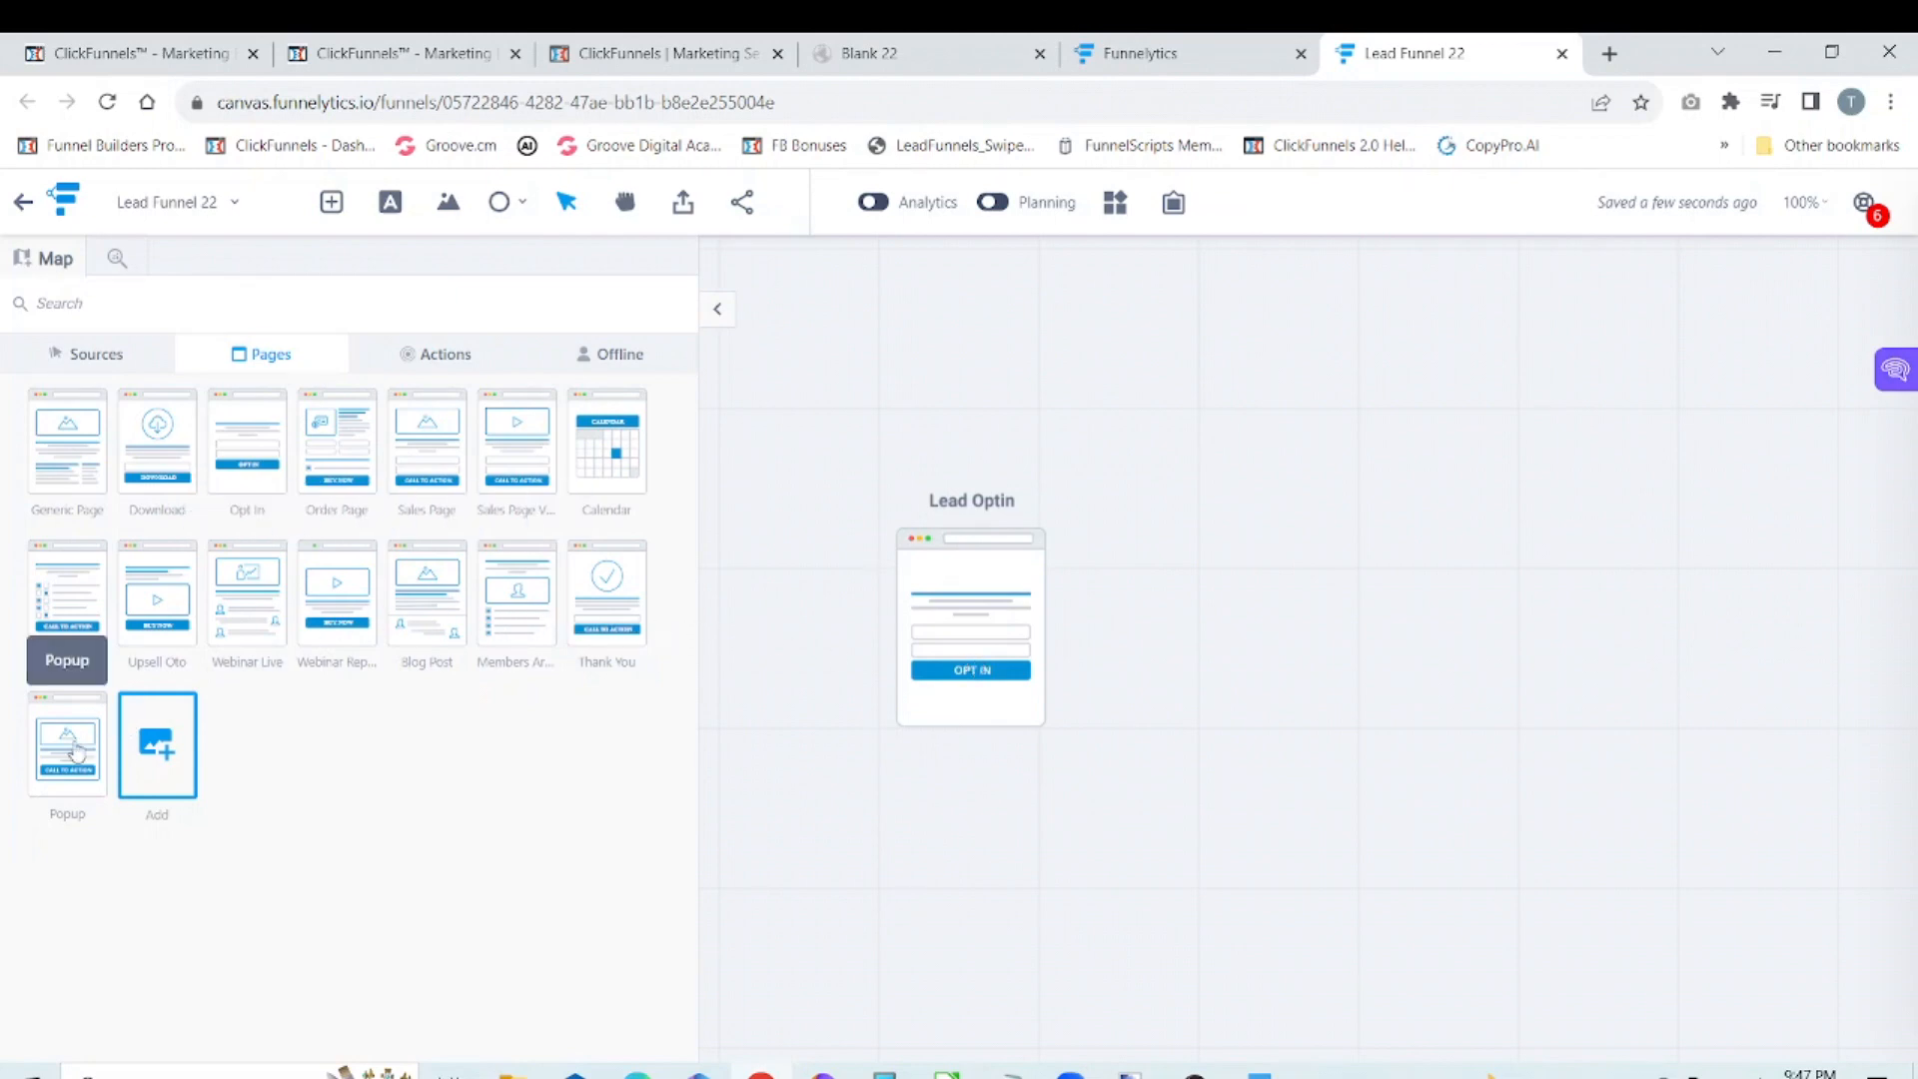
Step: Add a Popup page beside the Lead Optin page and connect Lead Optin to it
{"action": "left_click_drag", "start_coordinate": [73, 752], "coordinate": [1185, 572]}
{"action": "left_click", "coordinate": [996, 635]}
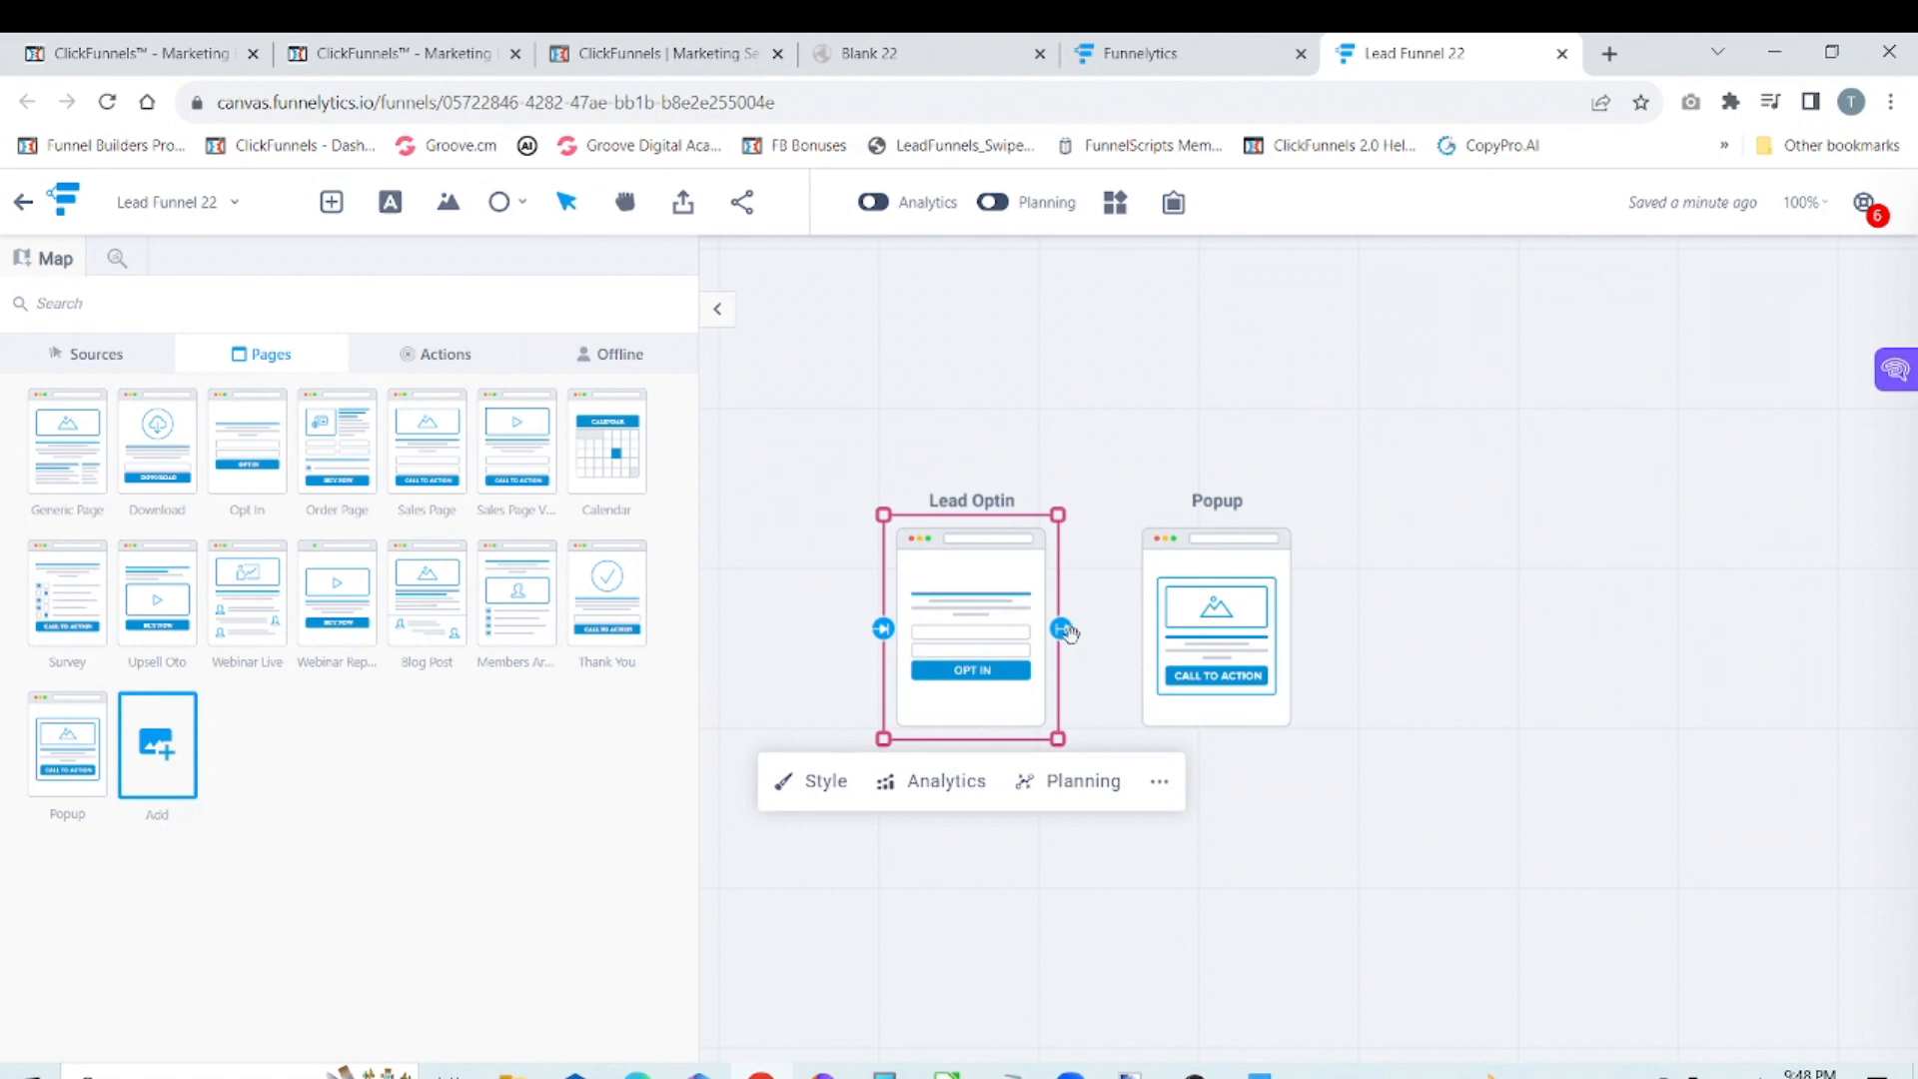
{"action": "left_click_drag", "start_coordinate": [1062, 630], "coordinate": [1129, 635]}
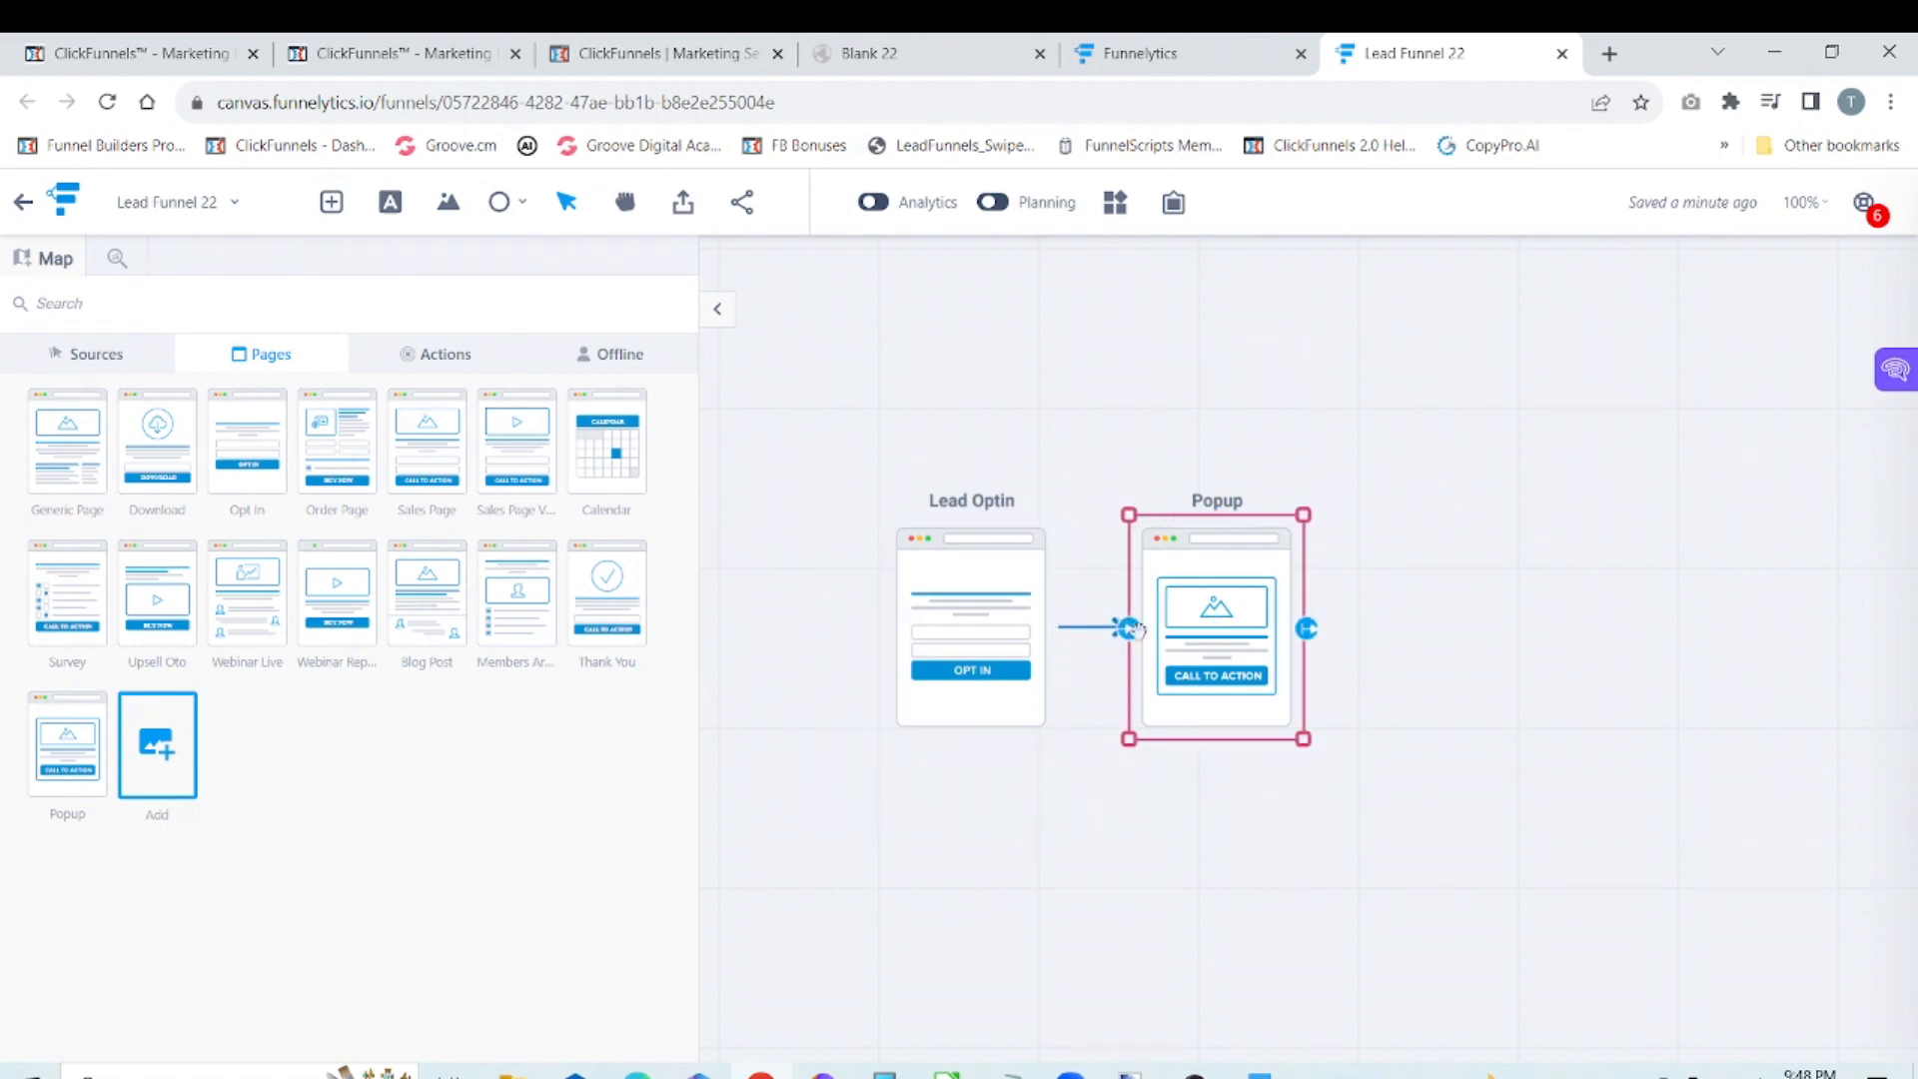
{"action": "left_click", "coordinate": [1373, 623]}
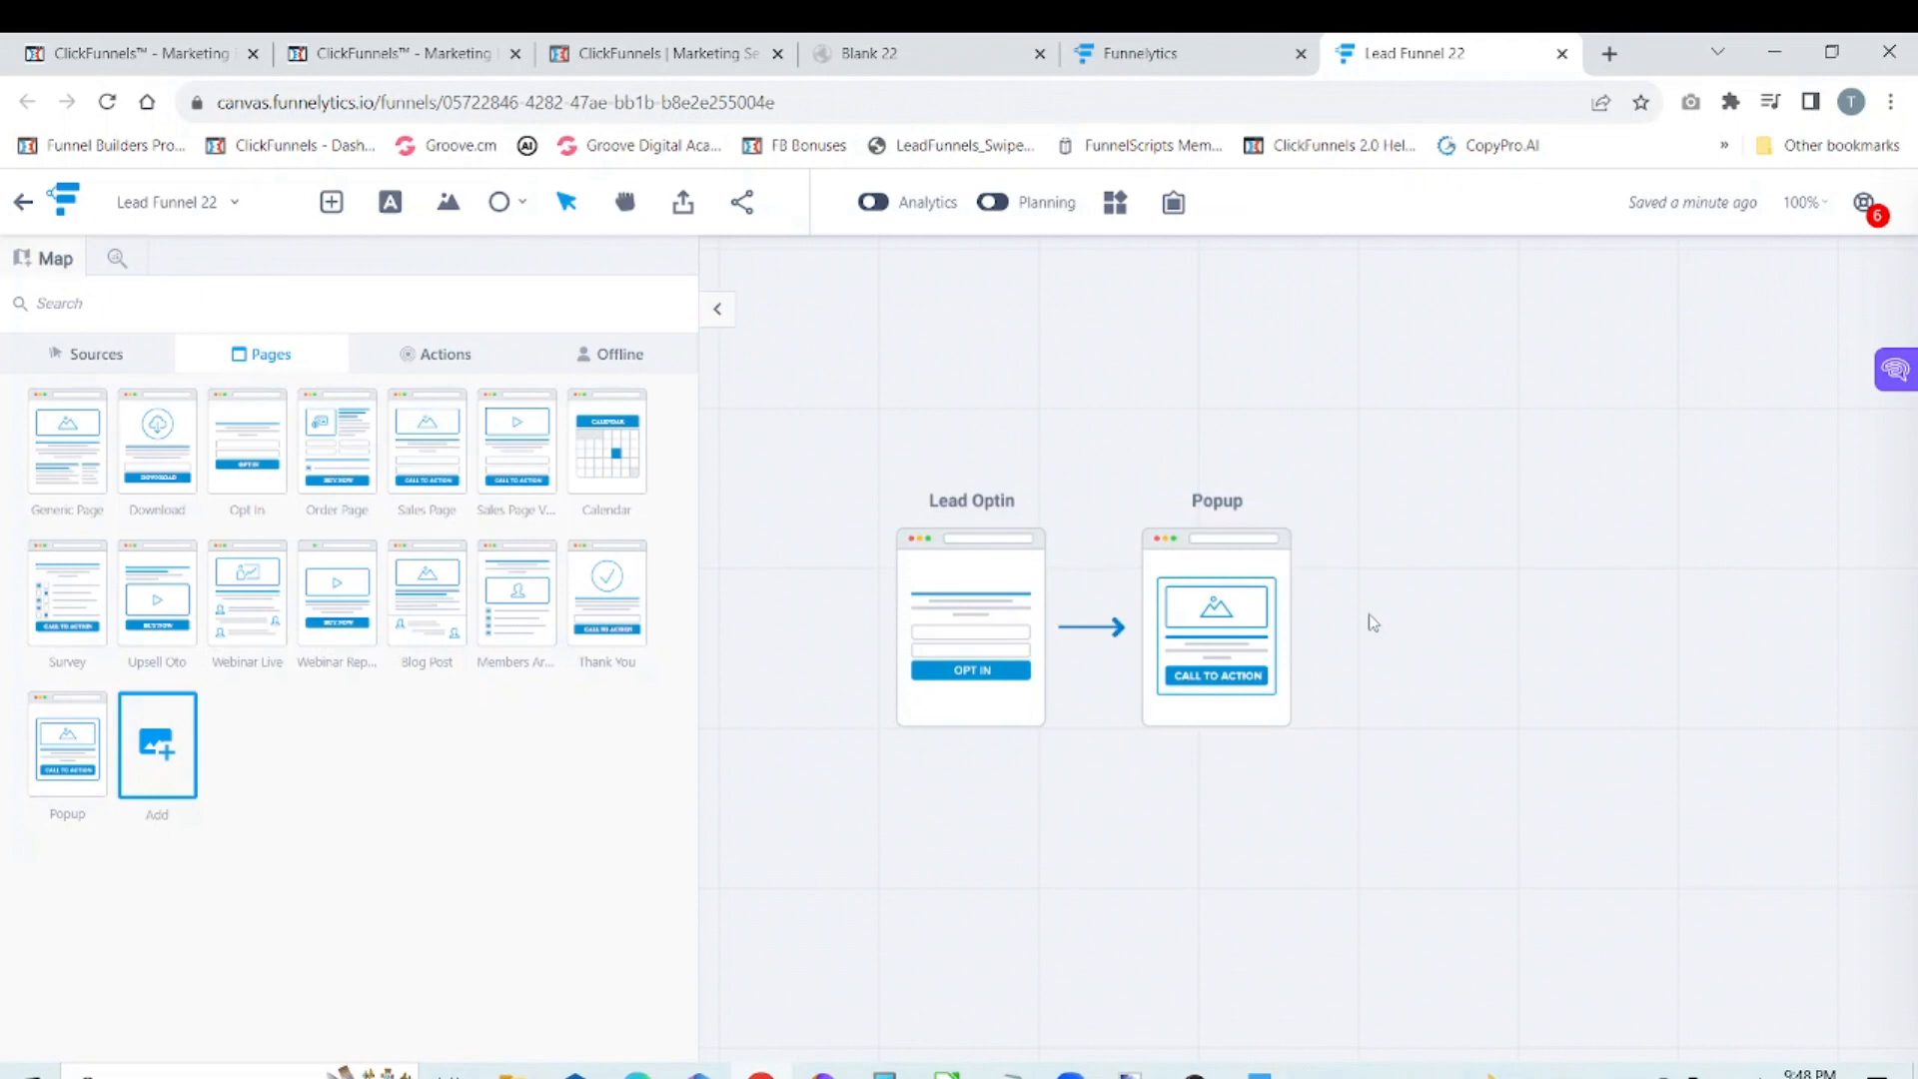
{"action": "left_click", "coordinate": [1014, 578]}
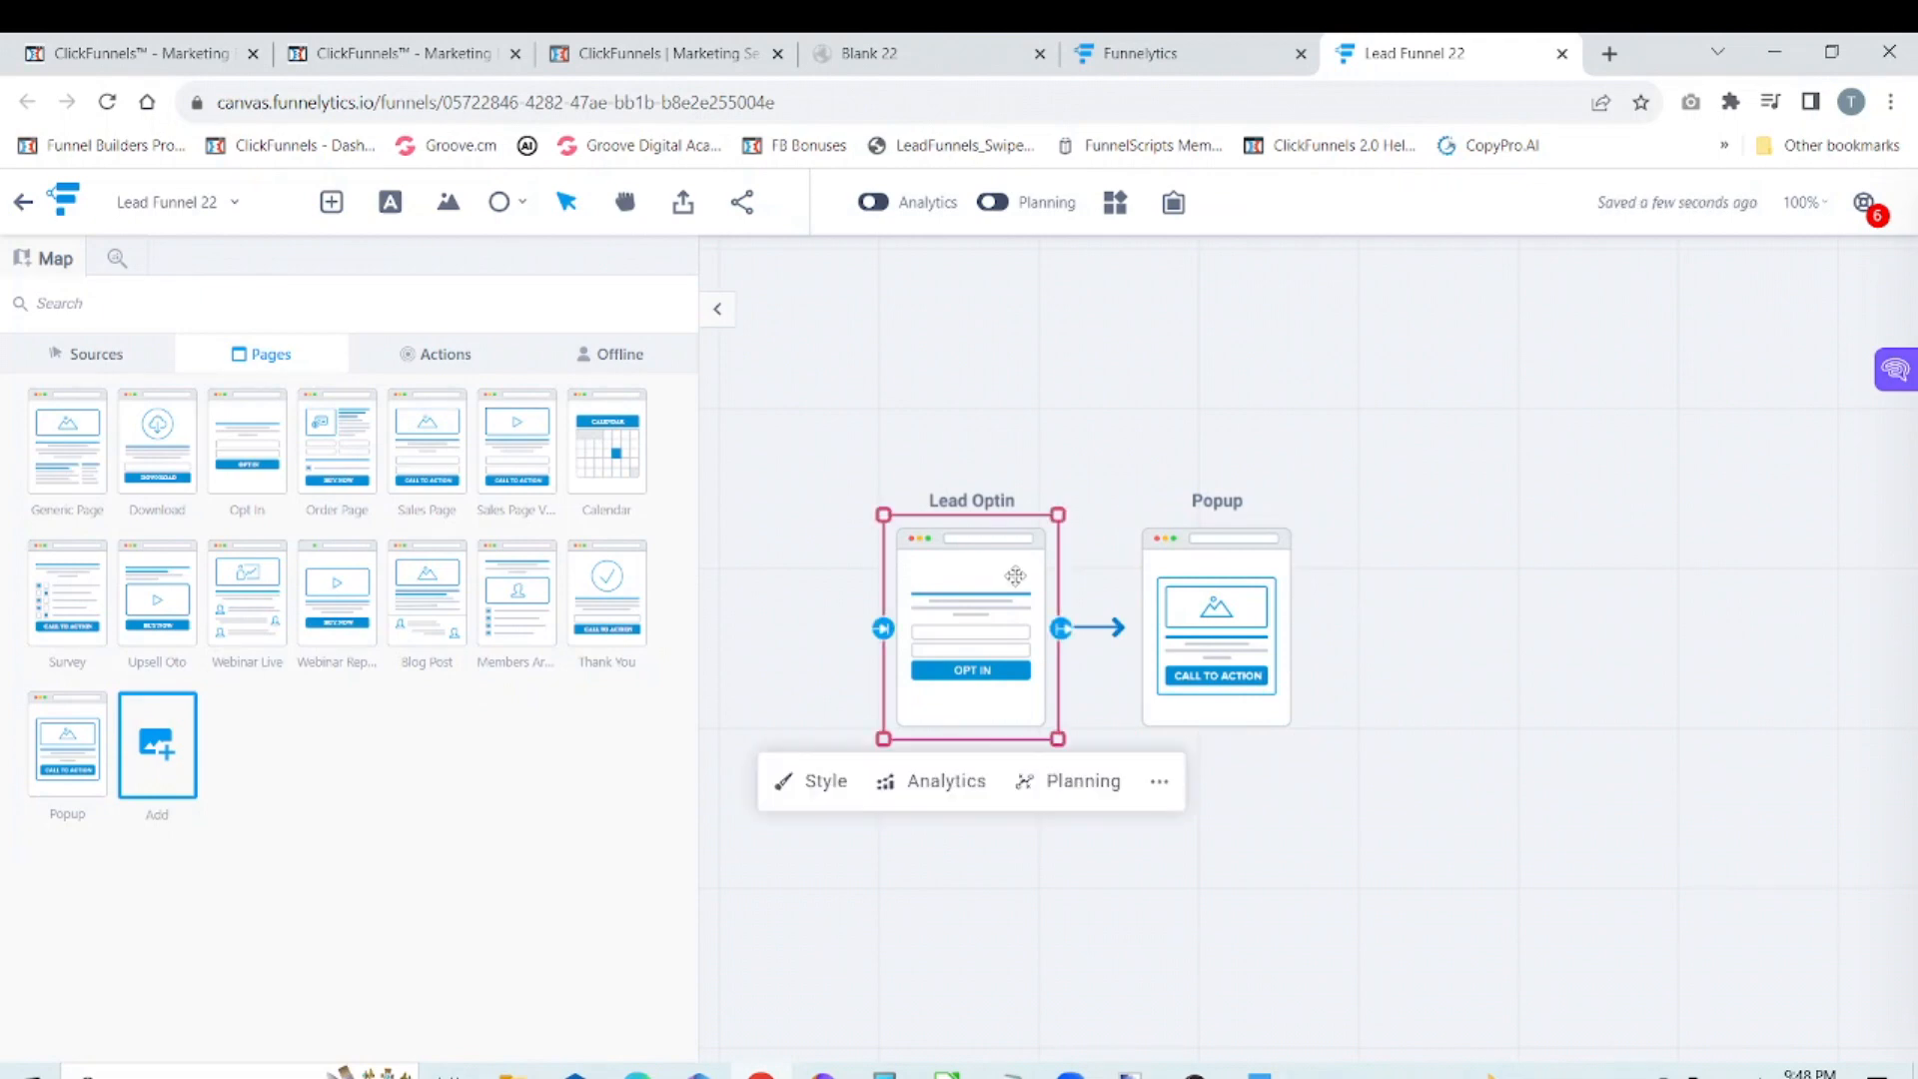
{"action": "left_click", "coordinate": [1211, 580]}
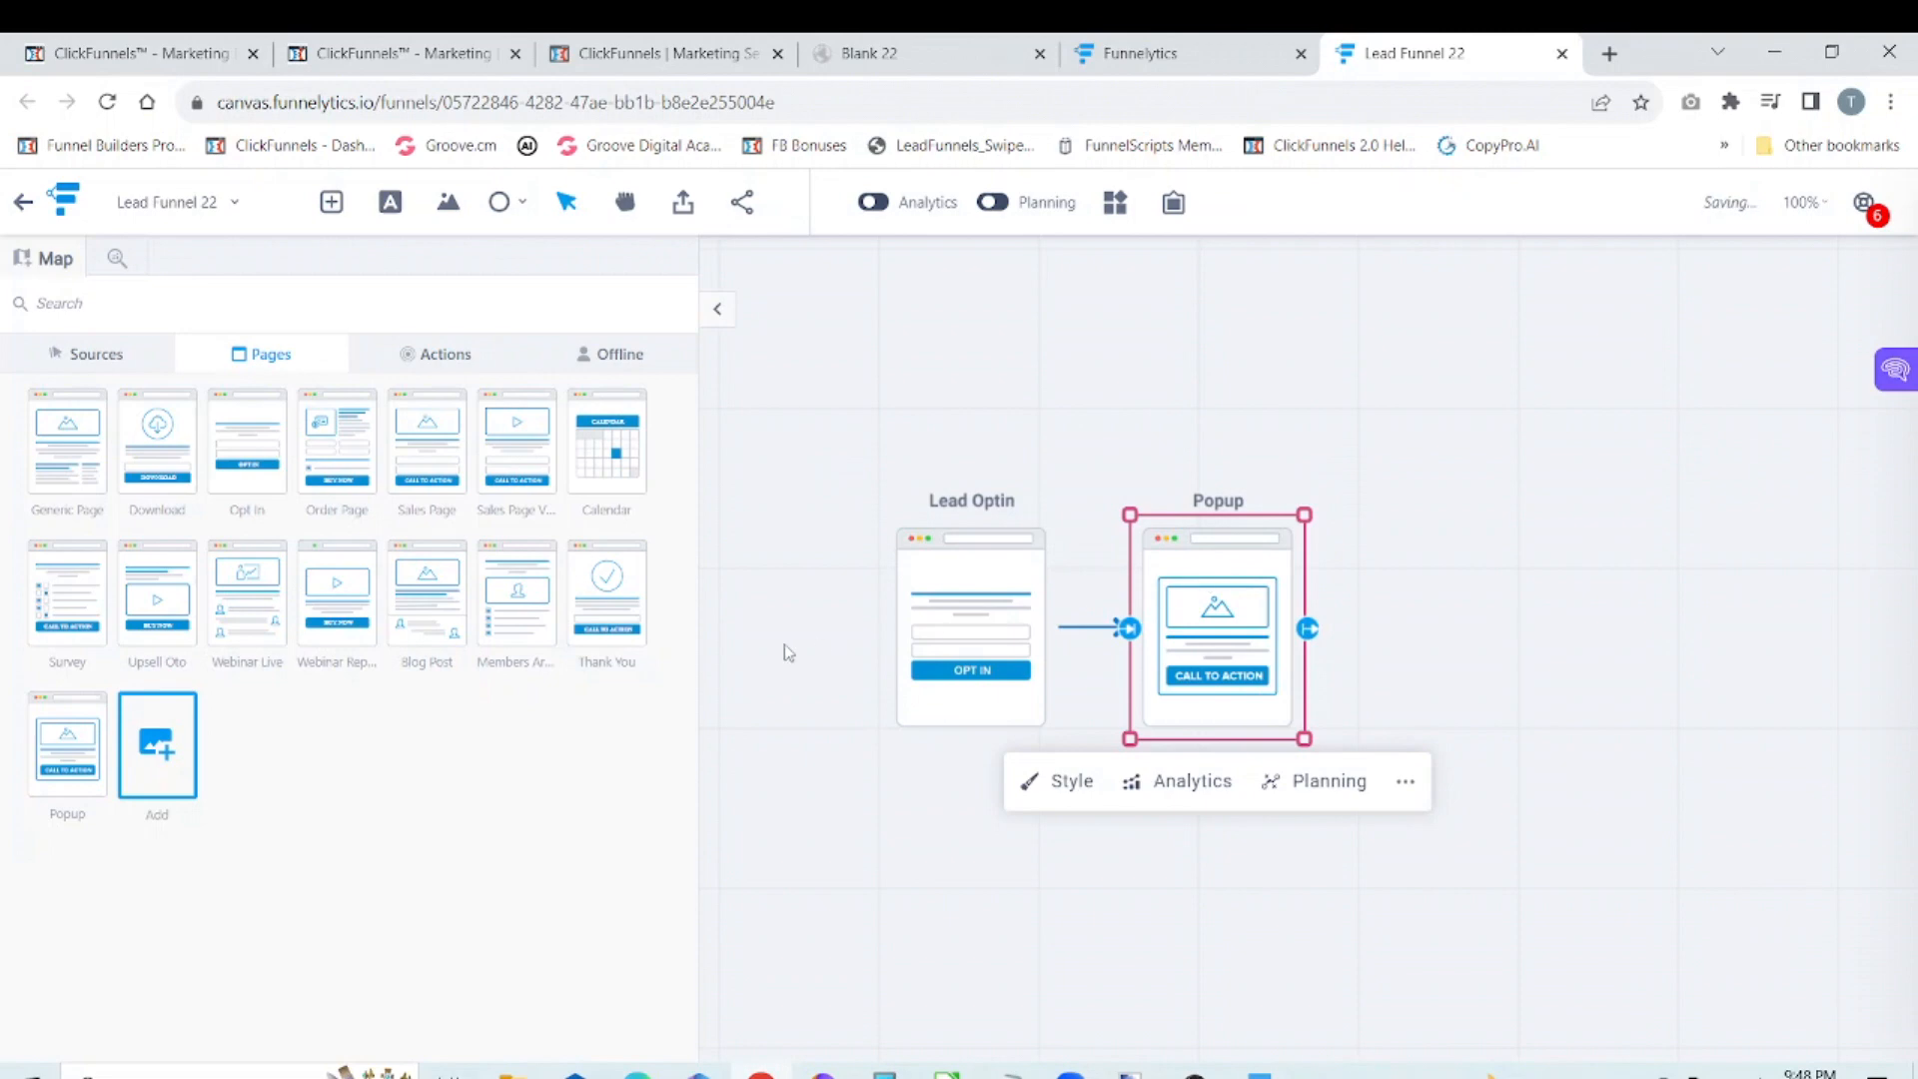
Step: Add a Thank You page after the Popup page and connect Popup to it
{"action": "left_click_drag", "start_coordinate": [611, 591], "coordinate": [1462, 600]}
{"action": "left_click", "coordinate": [1505, 622]}
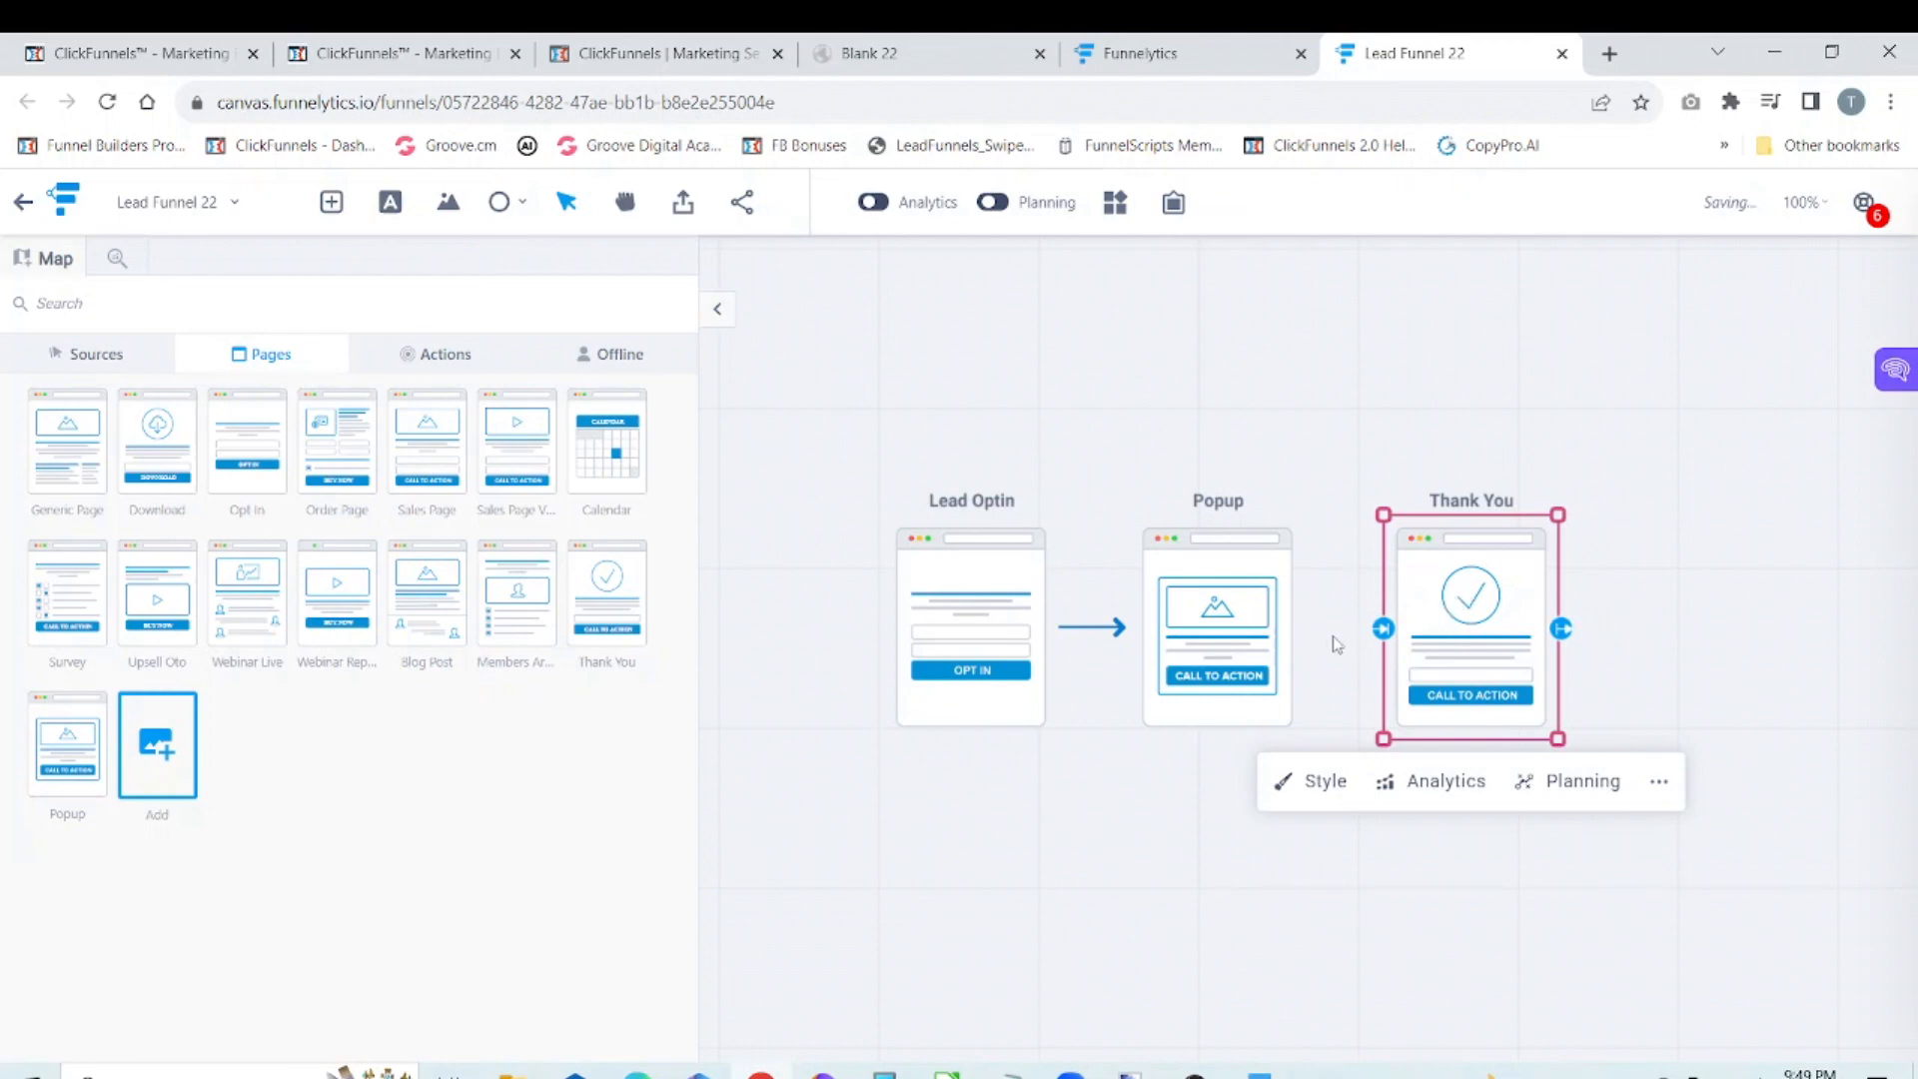
{"action": "left_click", "coordinate": [1264, 628]}
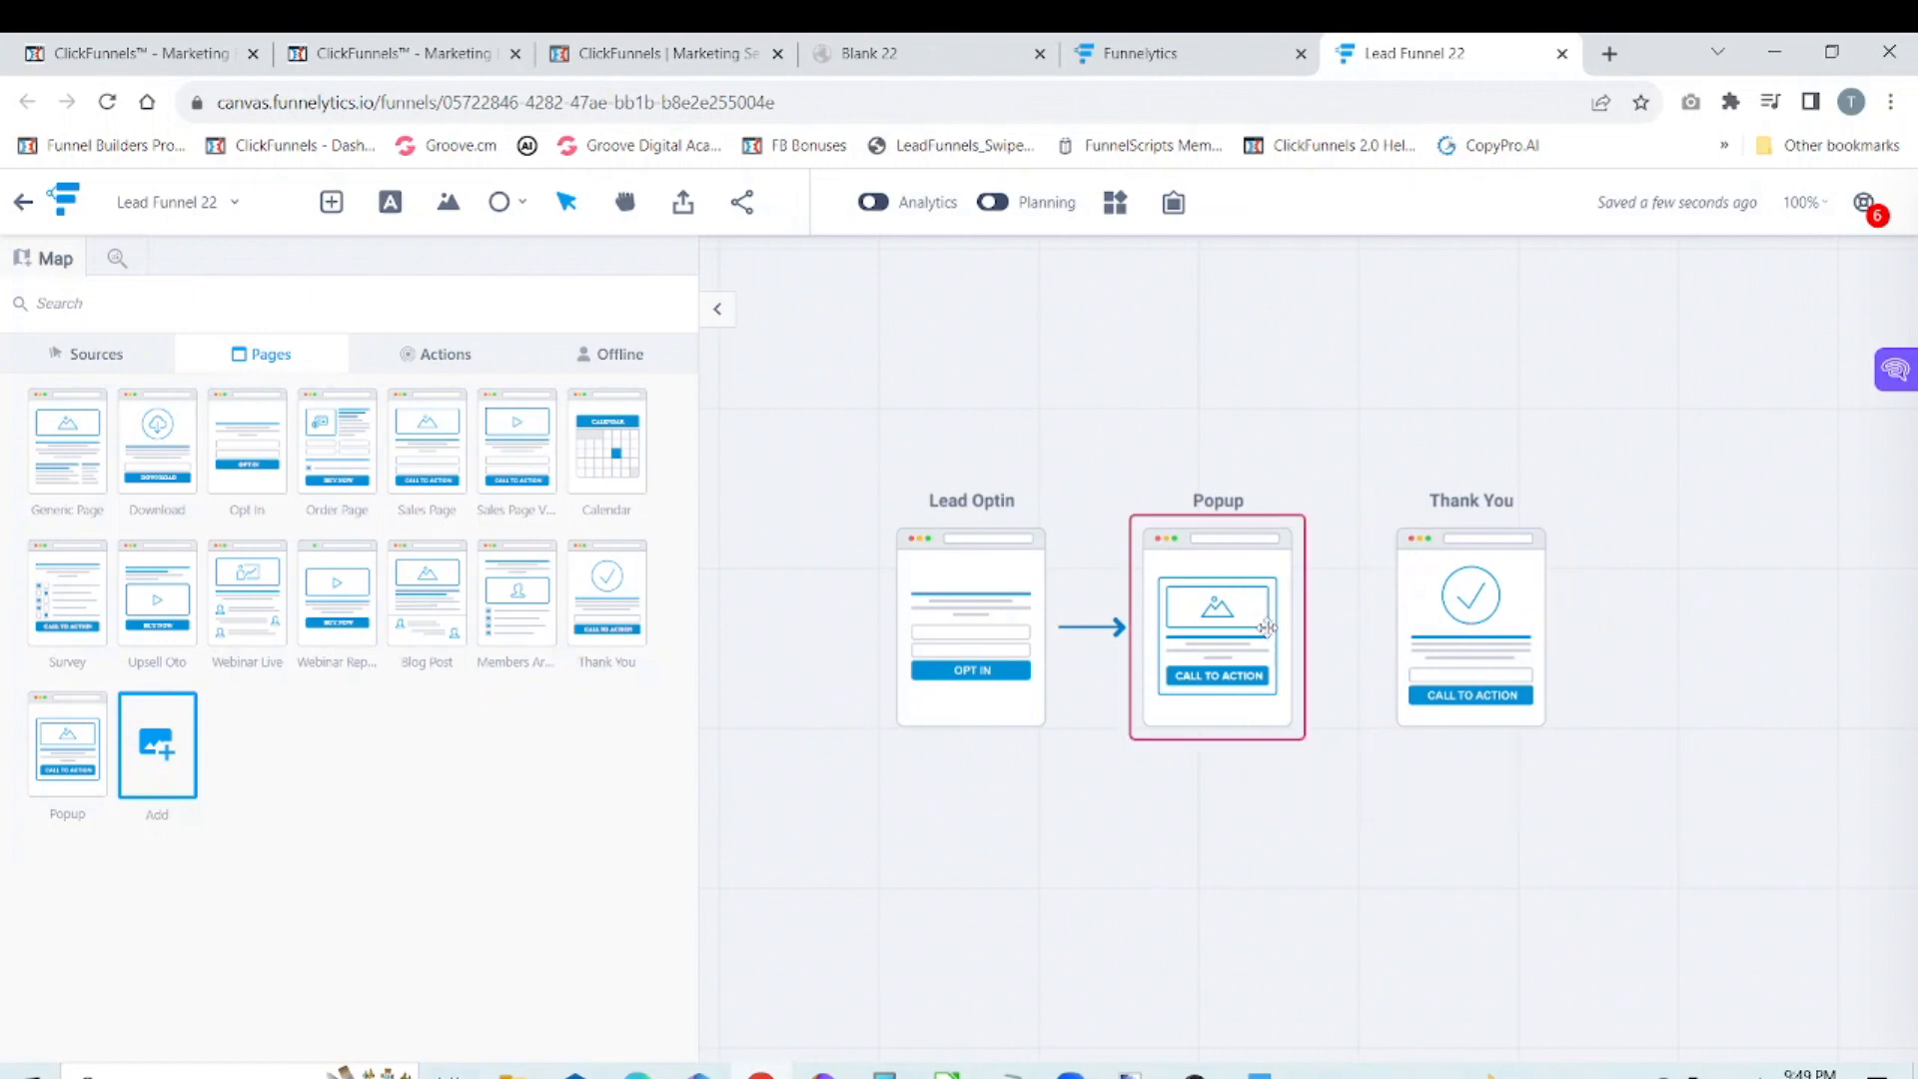
{"action": "left_click_drag", "start_coordinate": [1310, 627], "coordinate": [1390, 635]}
{"action": "left_click", "coordinate": [1439, 620]}
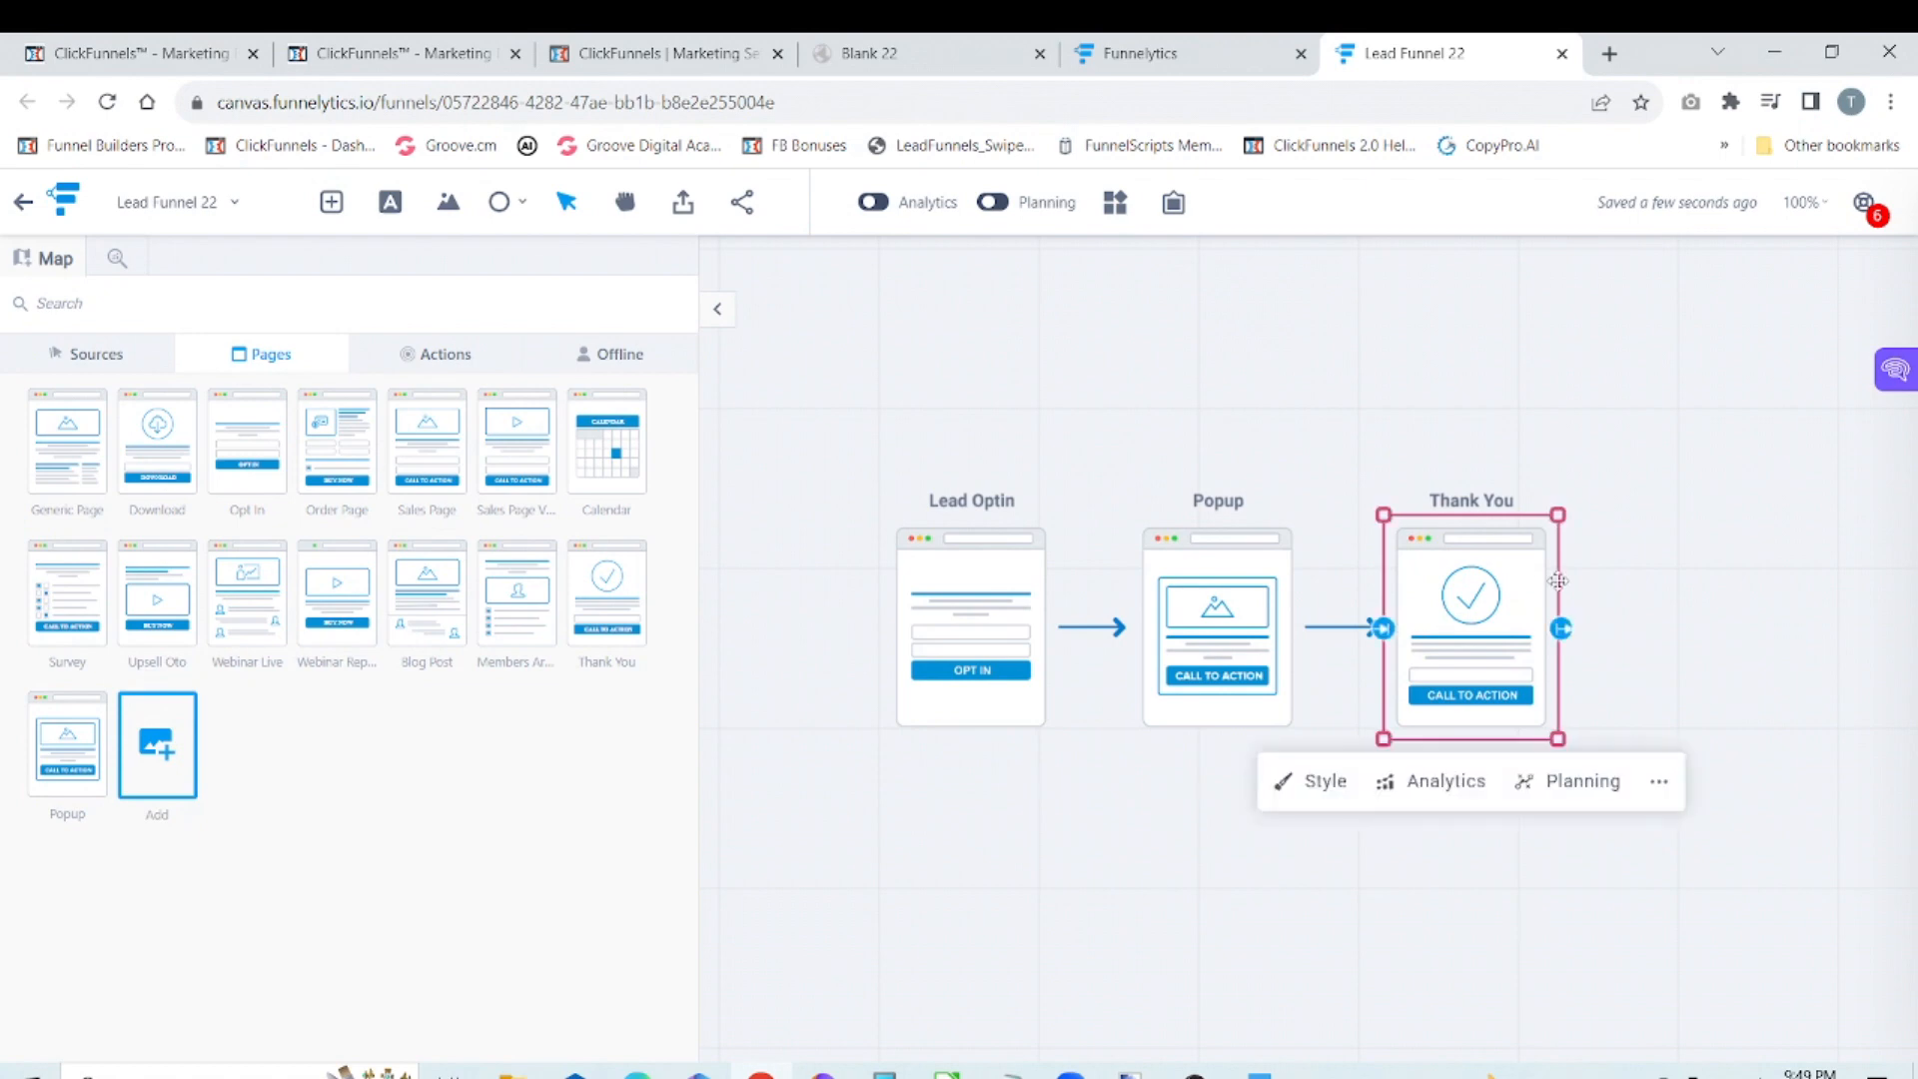
{"action": "left_click", "coordinate": [1692, 510]}
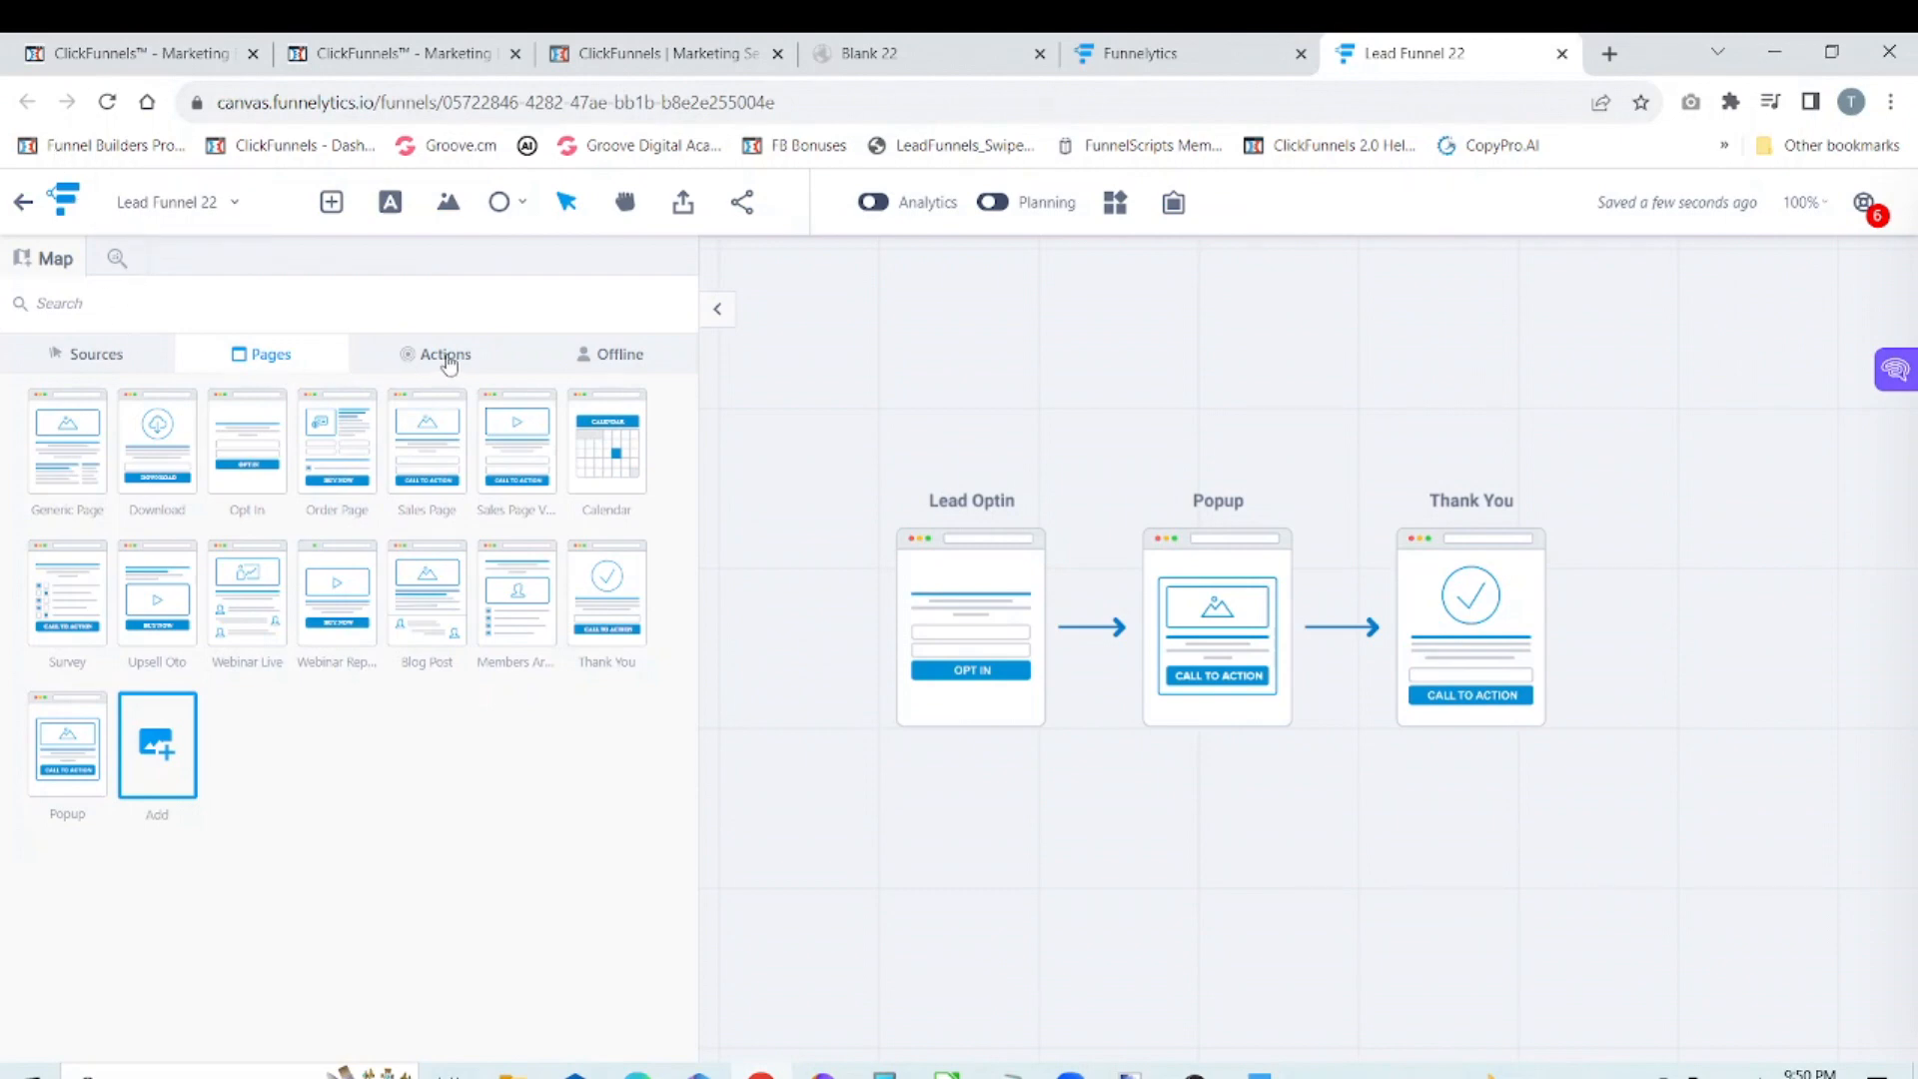
Step: Find the Email source in the step library, place it below the Thank You page and connect Thank You to it
{"action": "left_click", "coordinate": [628, 357]}
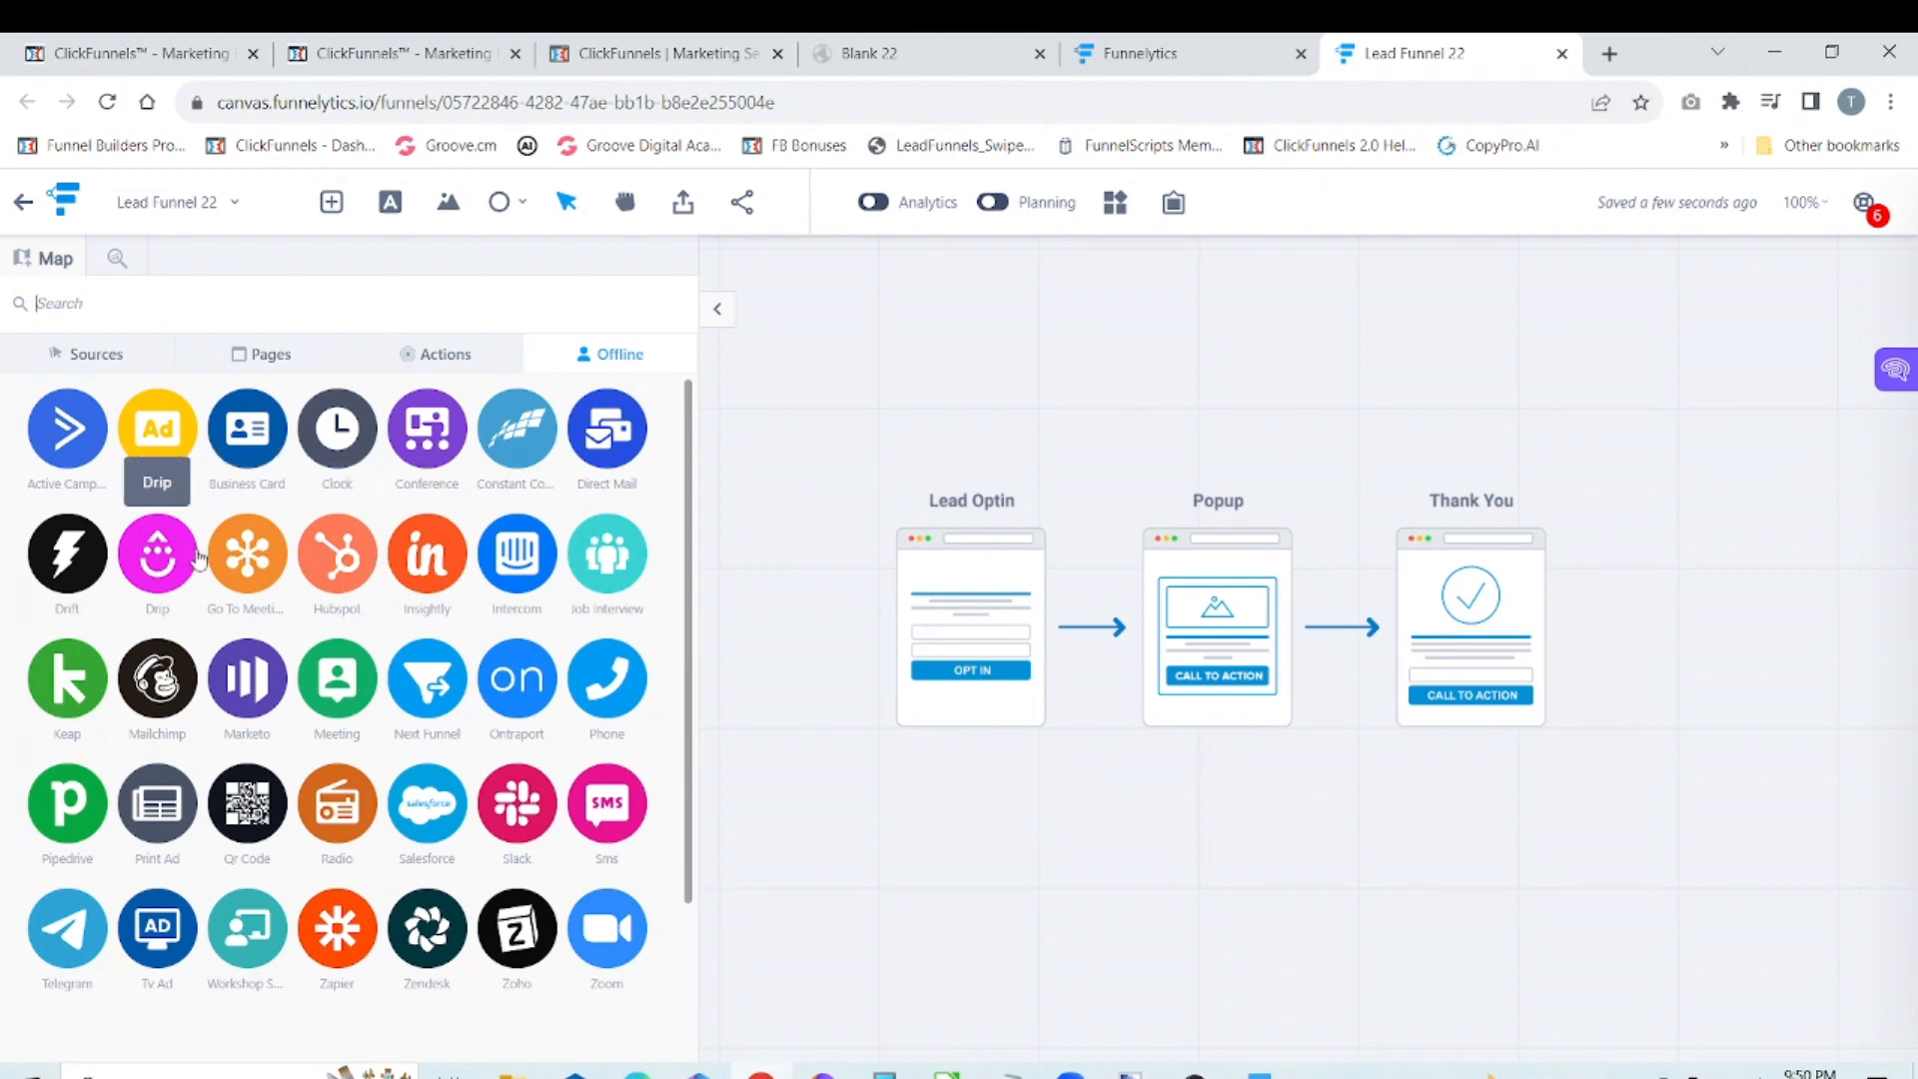
{"action": "left_click", "coordinate": [445, 355]}
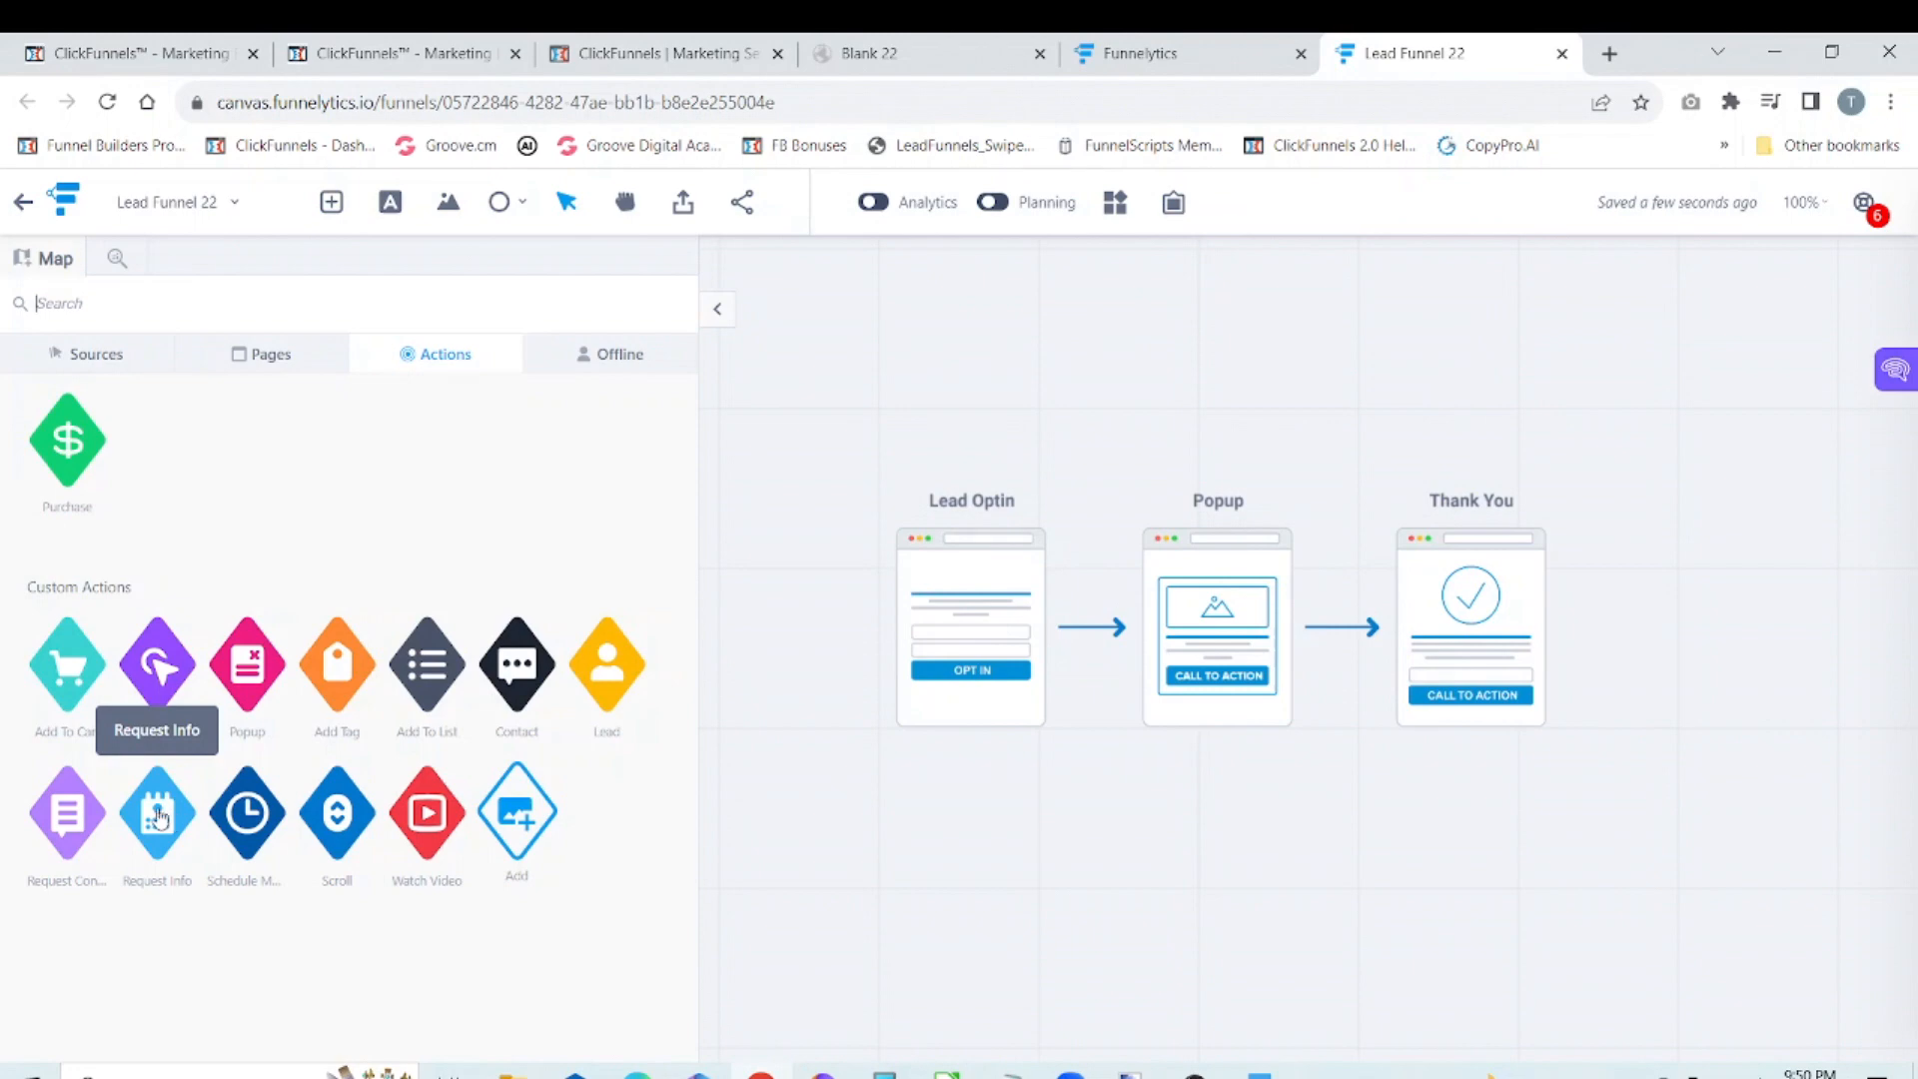
{"action": "left_click", "coordinate": [120, 356]}
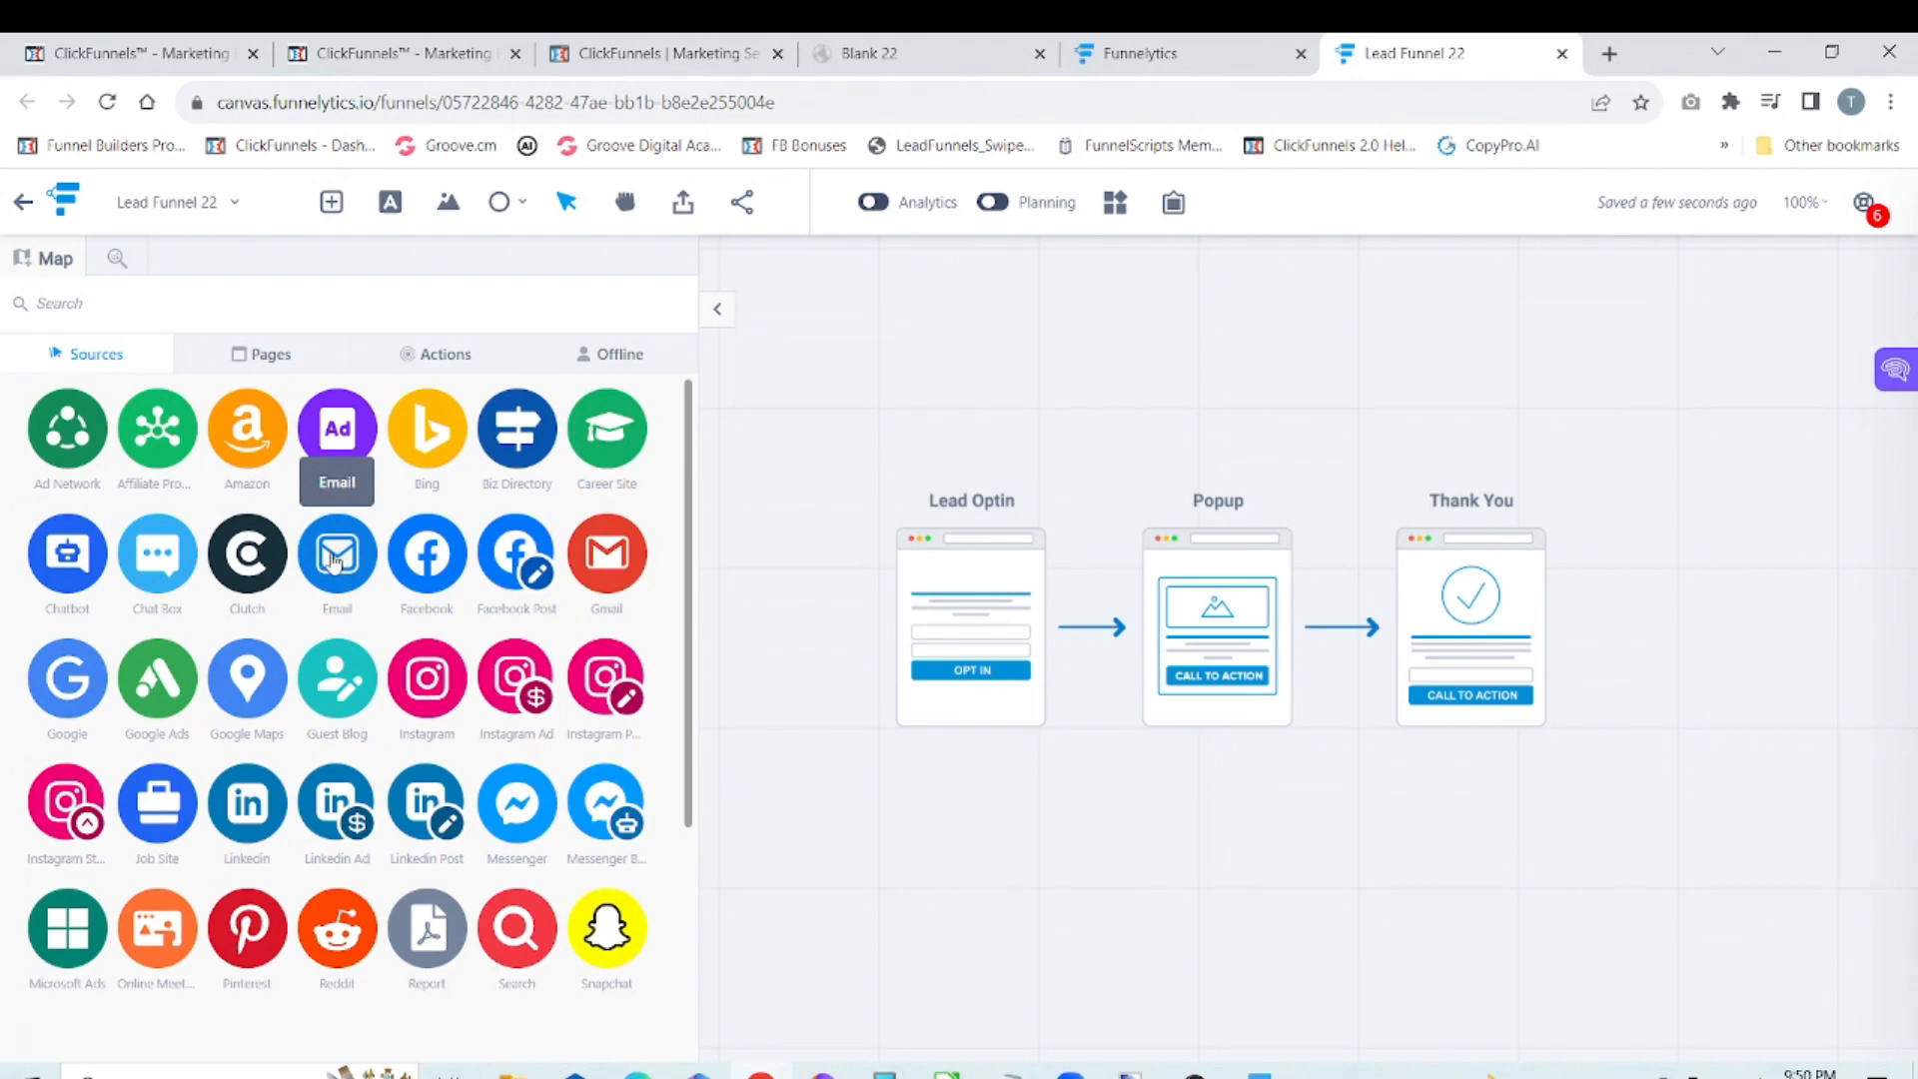
{"action": "left_click_drag", "start_coordinate": [334, 563], "coordinate": [1471, 904]}
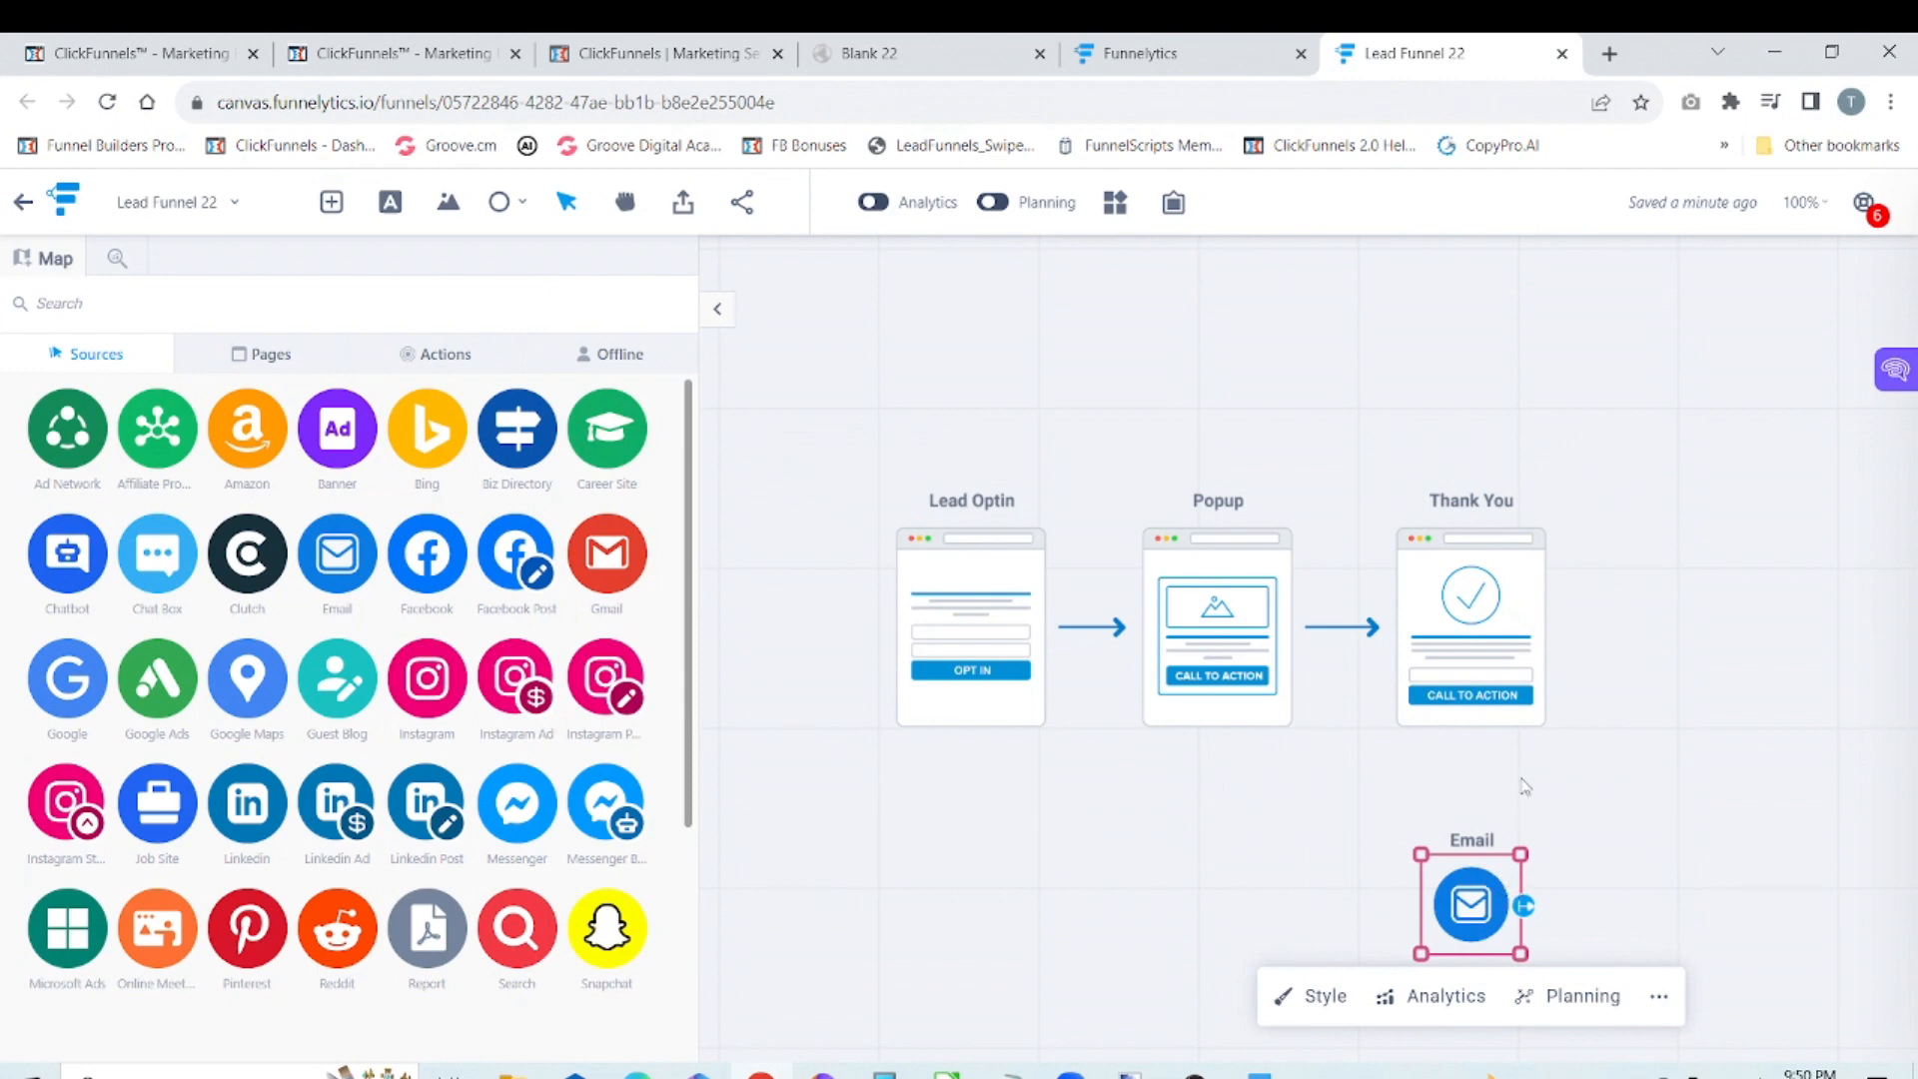
{"action": "left_click", "coordinate": [1495, 704]}
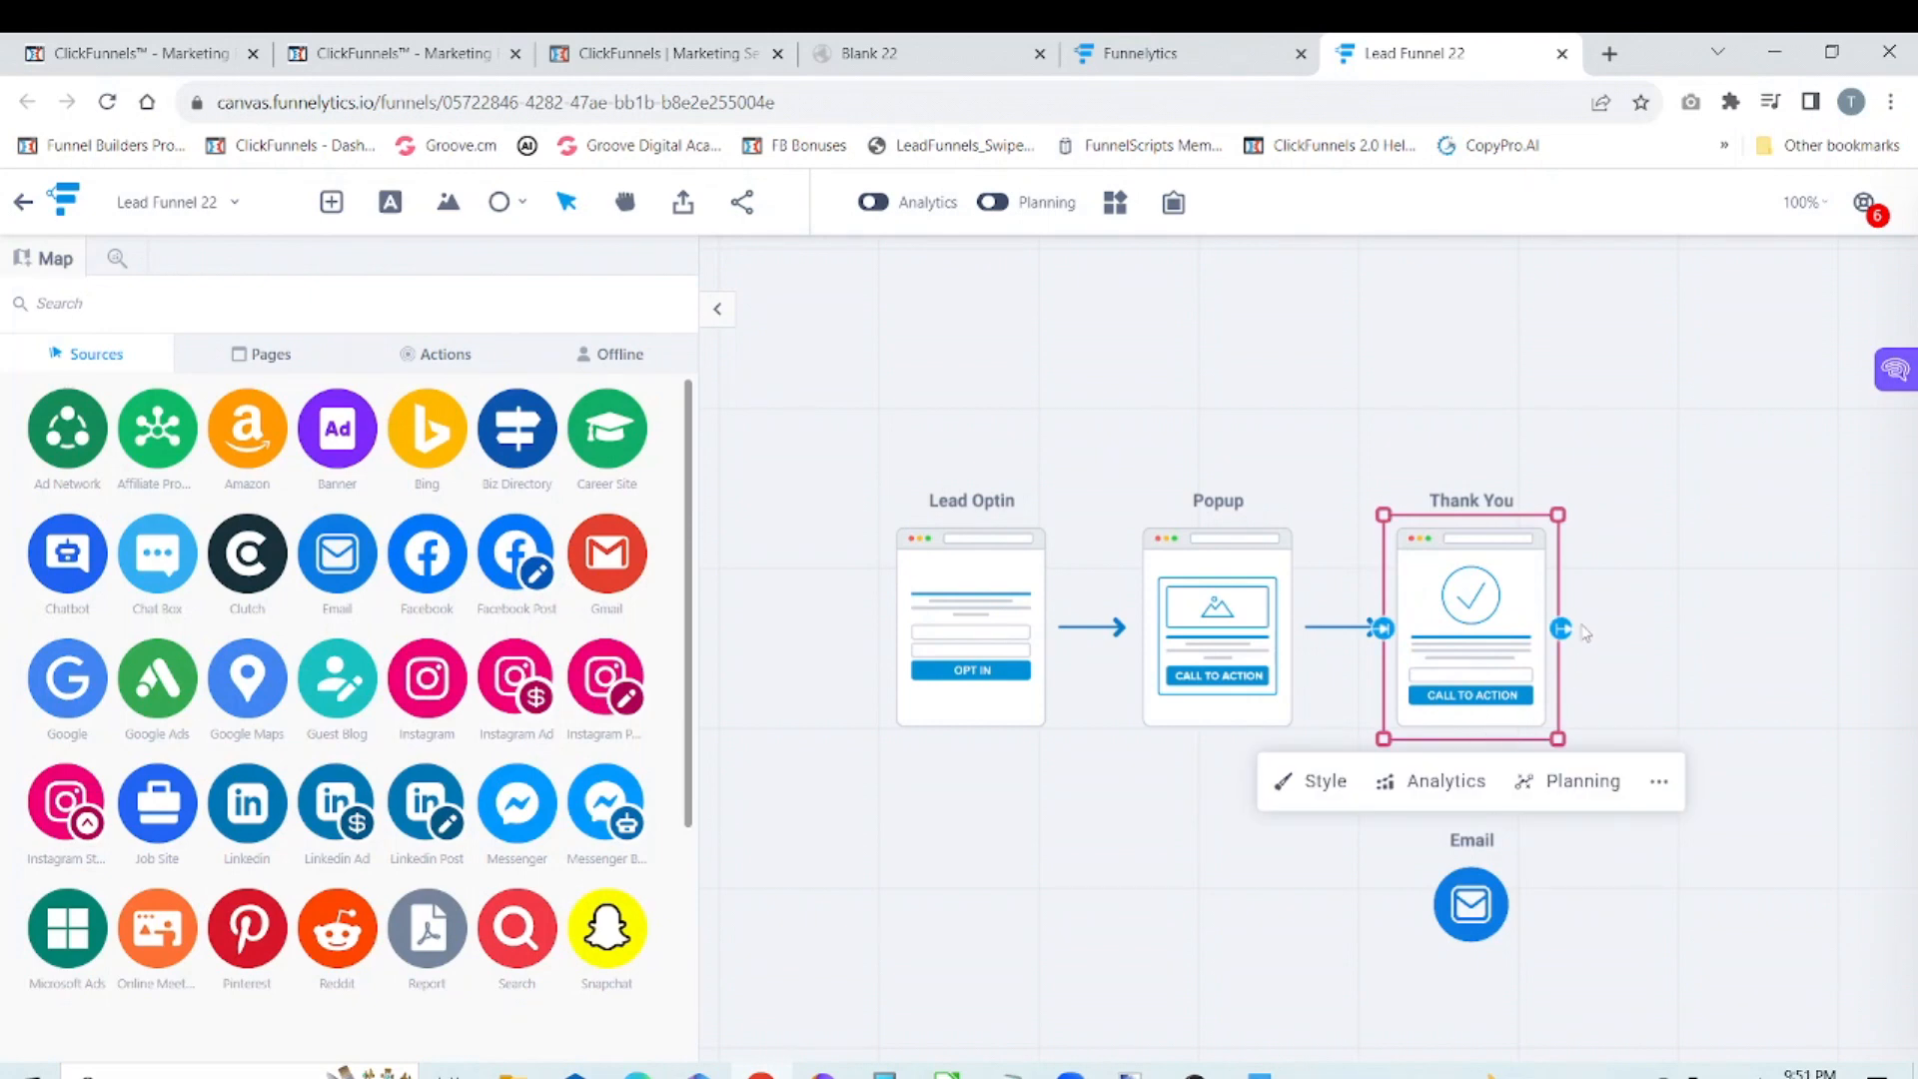
{"action": "left_click_drag", "start_coordinate": [1564, 629], "coordinate": [1472, 1035]}
Step: Pan the canvas until the whole funnel, including the Email step, is in view with free space around it
{"action": "left_click_drag", "start_coordinate": [1673, 796], "coordinate": [1689, 613]}
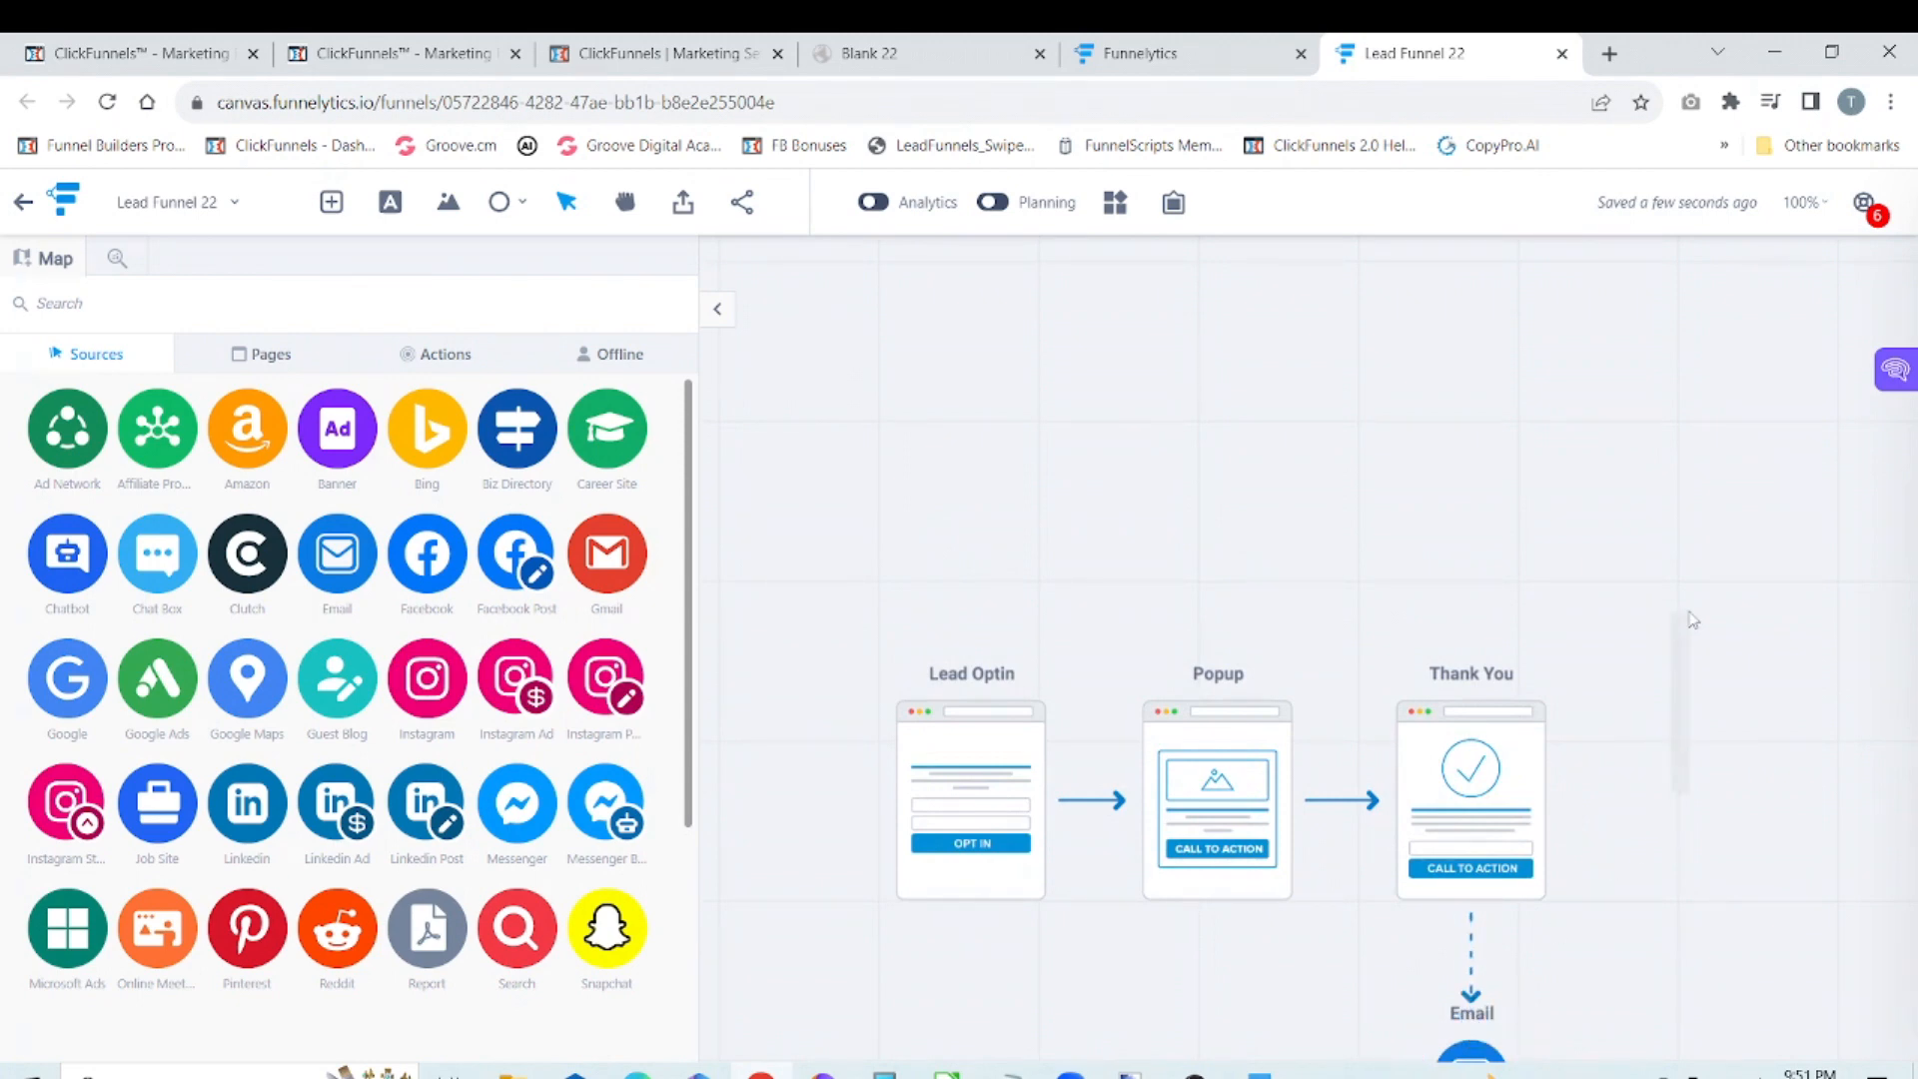
{"action": "right_click", "coordinate": [1396, 434]}
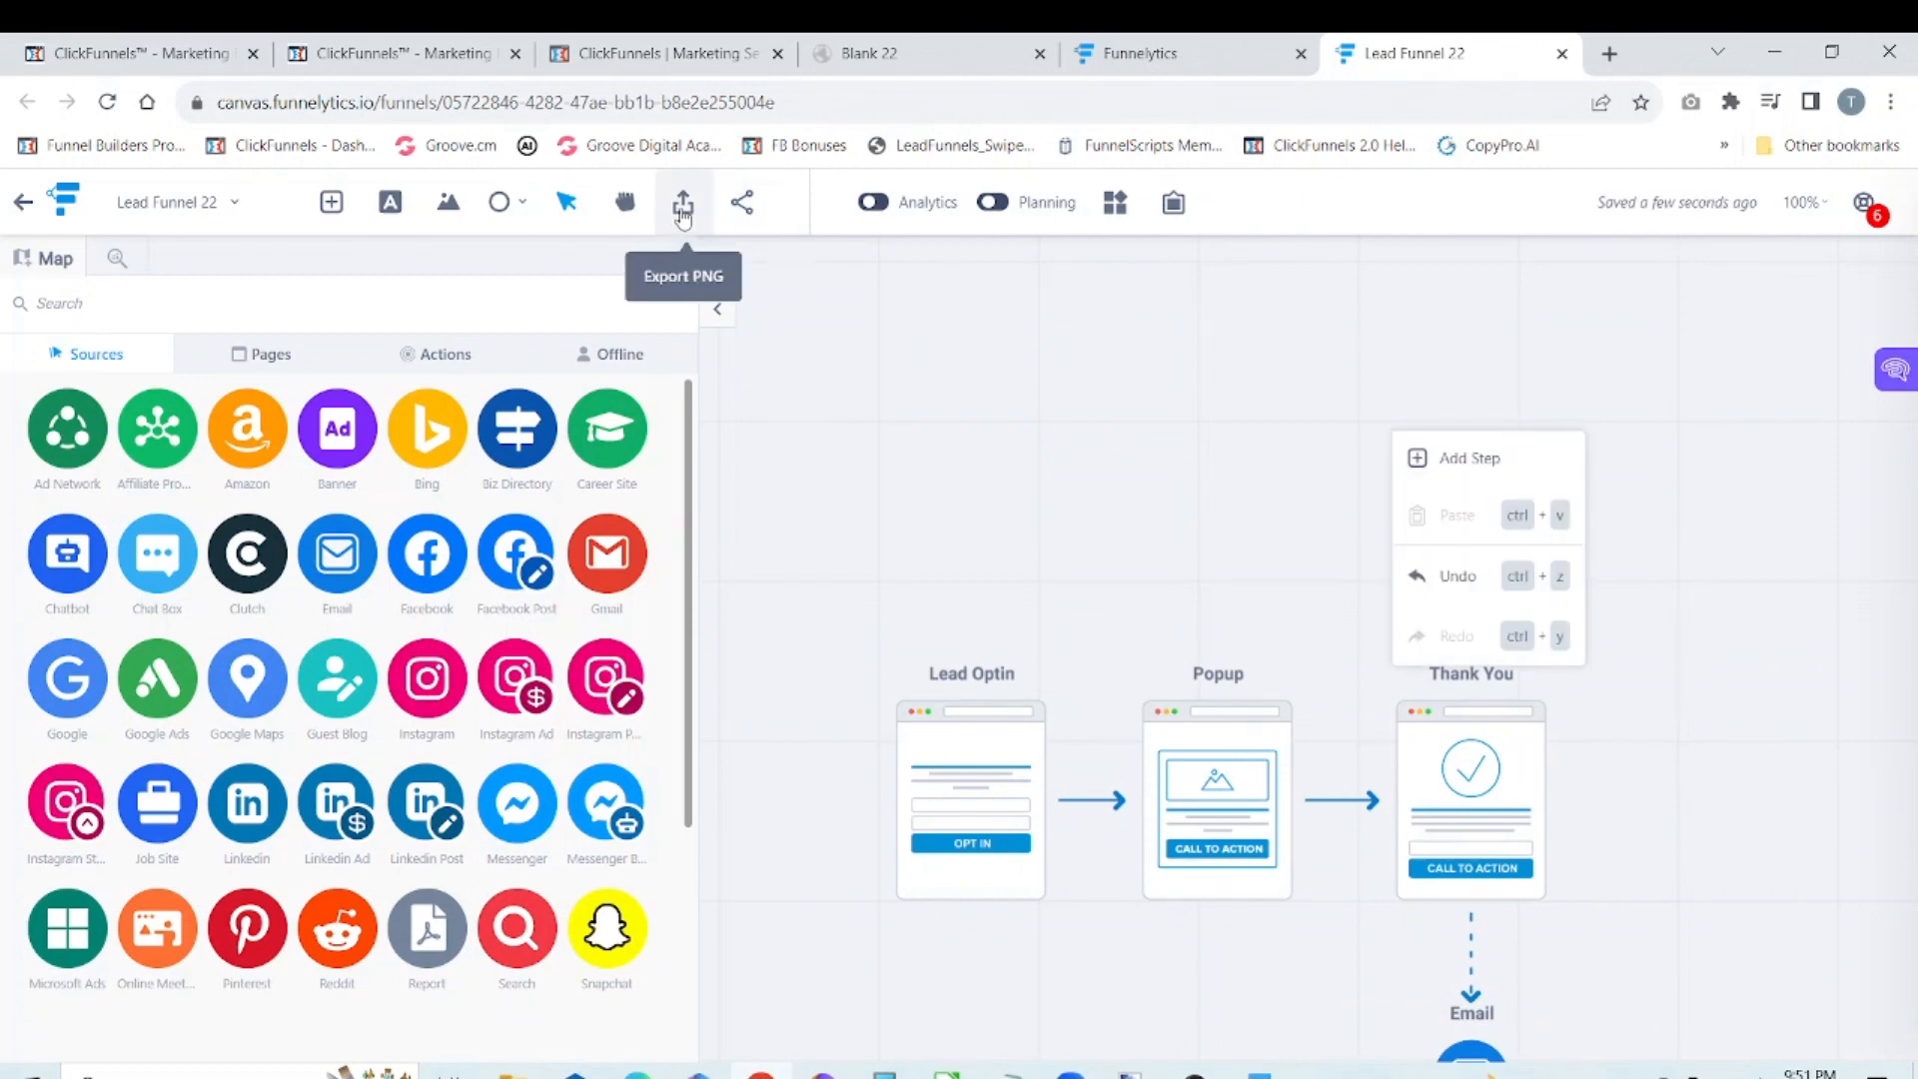
{"action": "scroll", "coordinate": [843, 389], "scroll_direction": "up", "scroll_amount": 3}
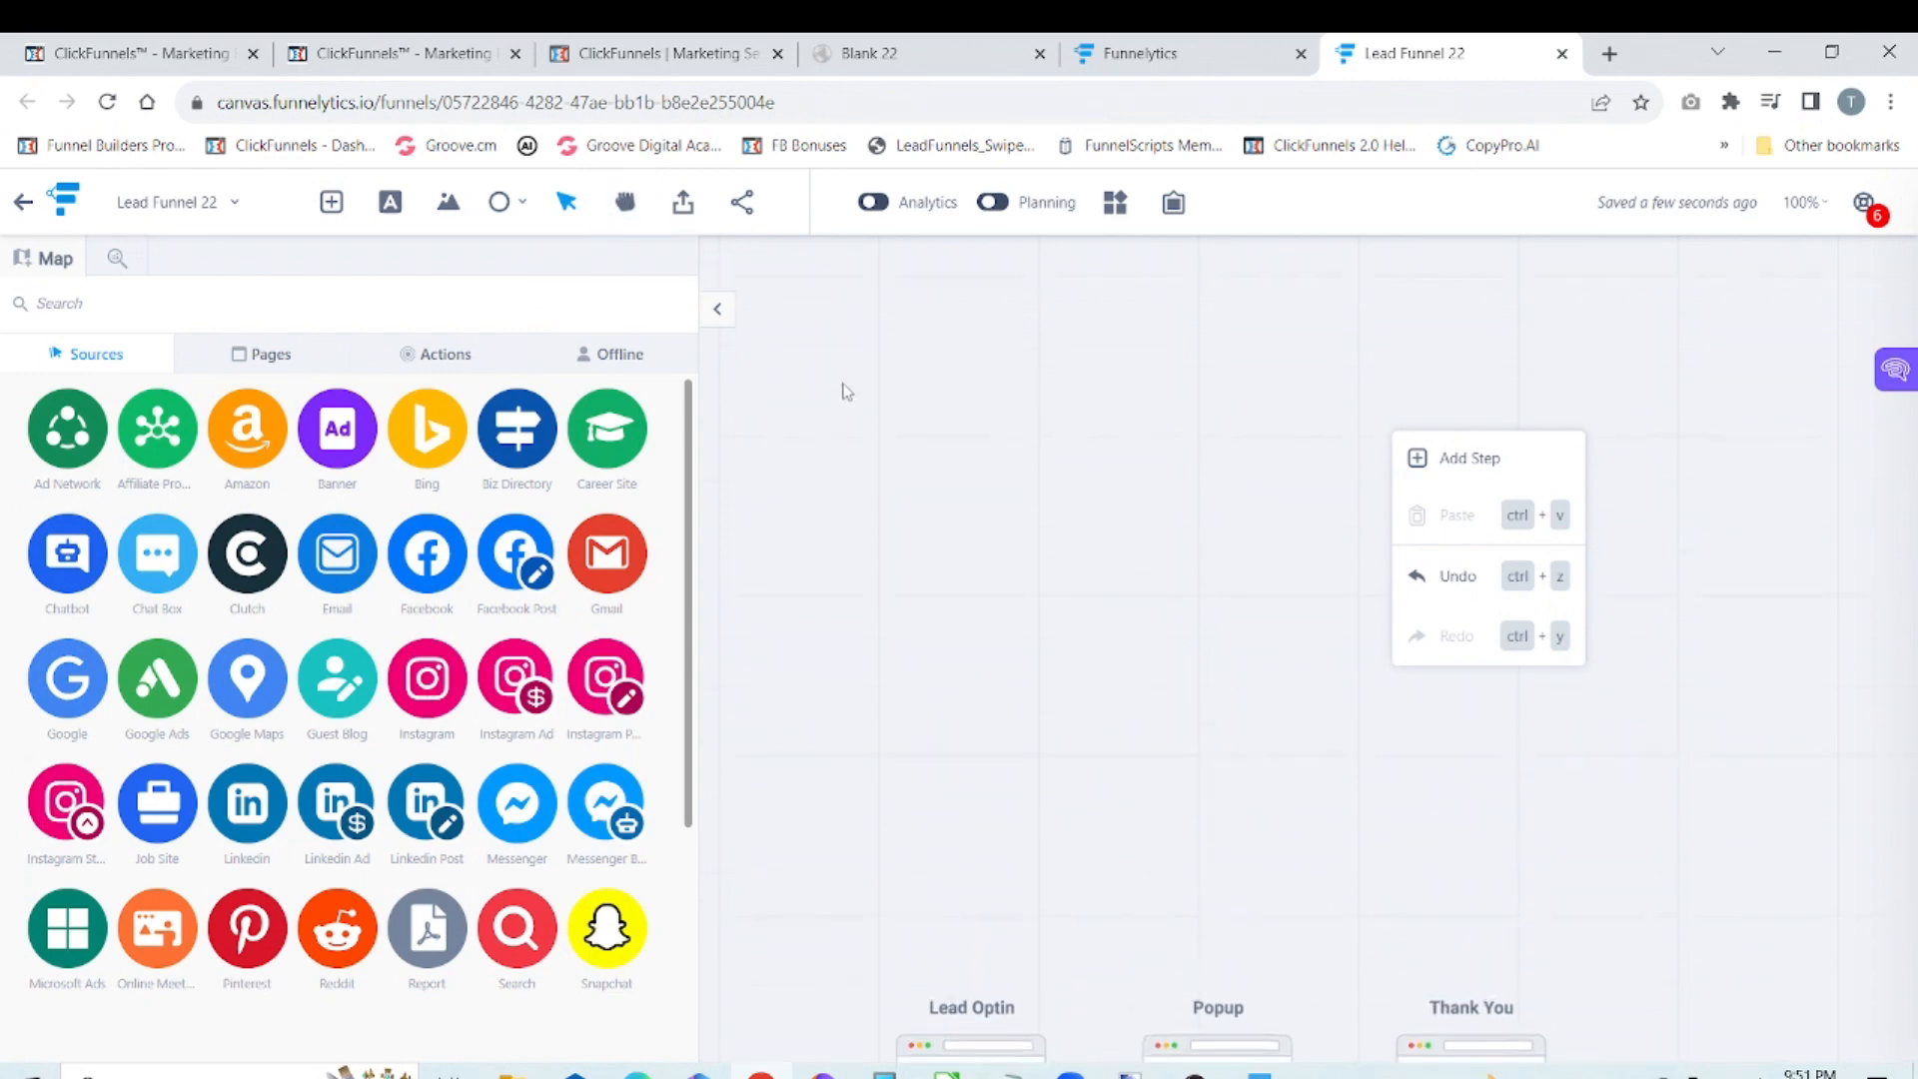
{"action": "left_click", "coordinate": [933, 510]}
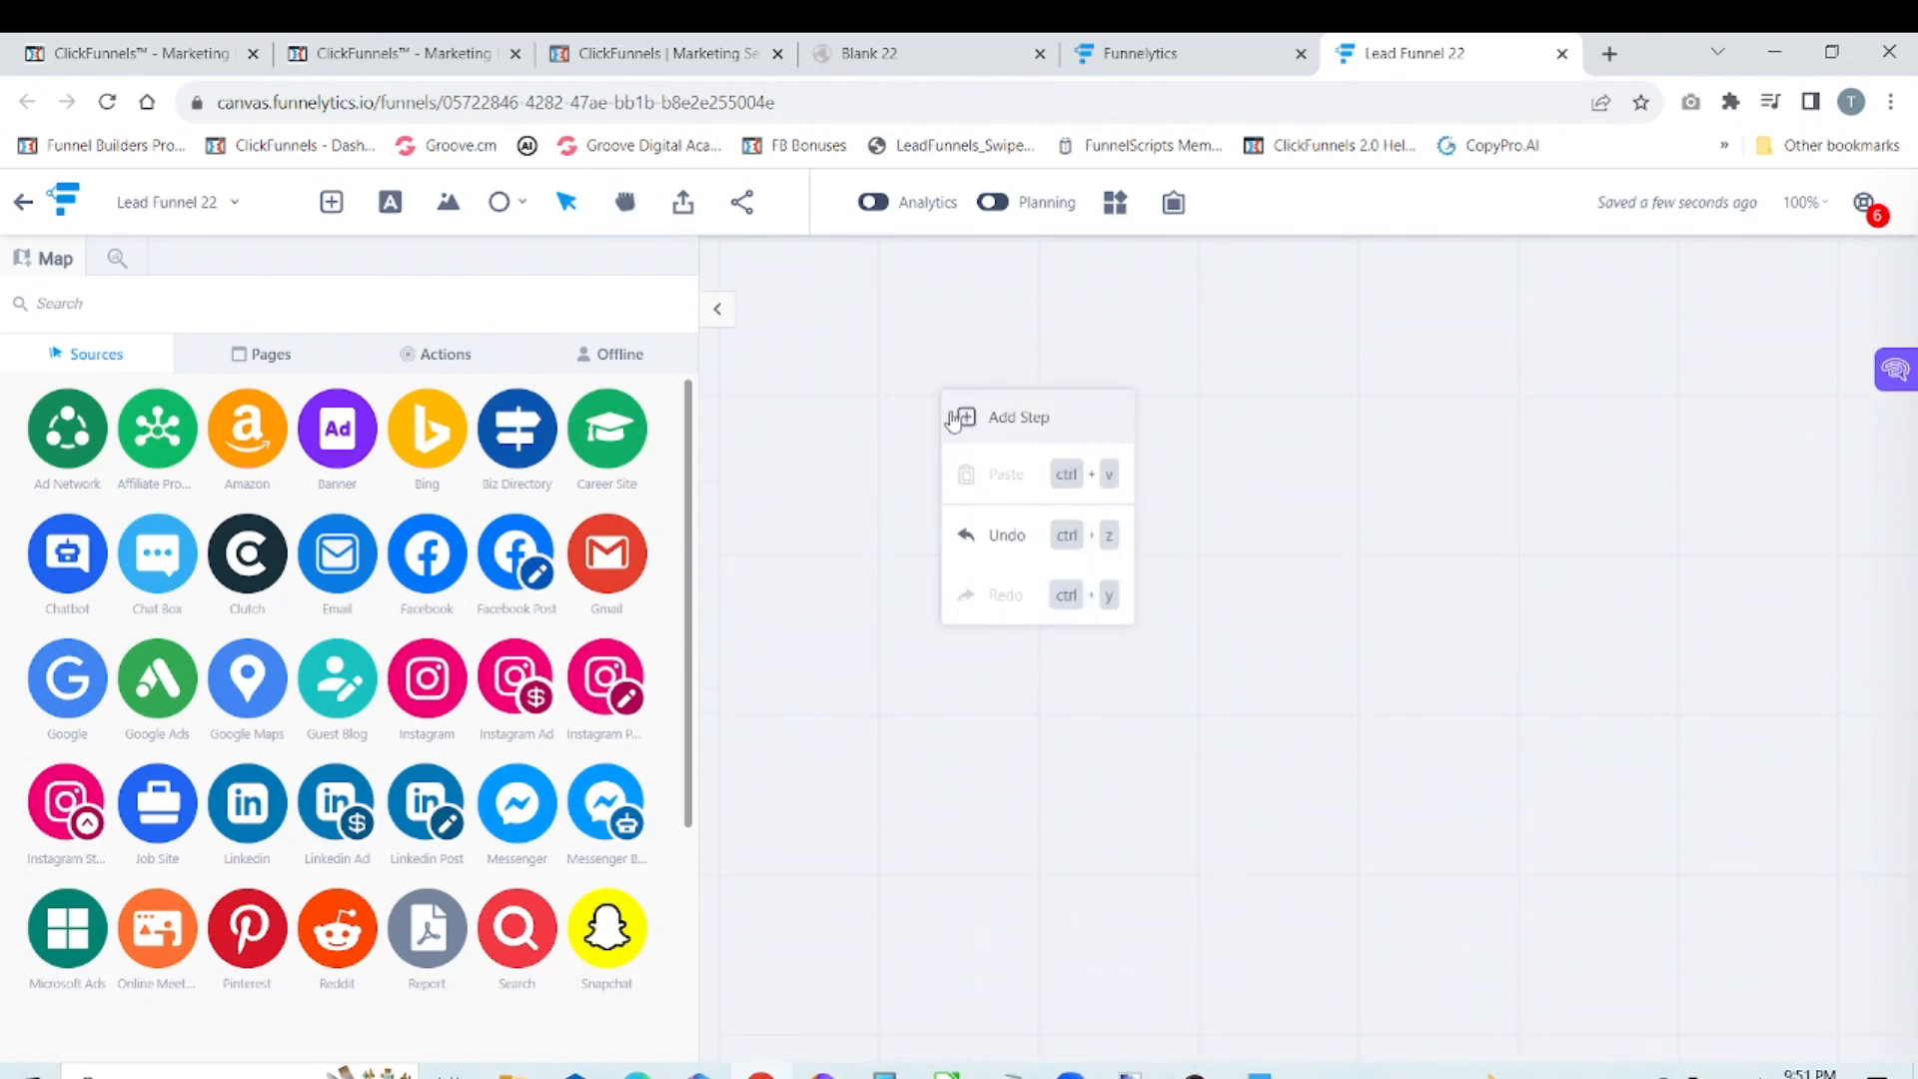
{"action": "right_click", "coordinate": [940, 391]}
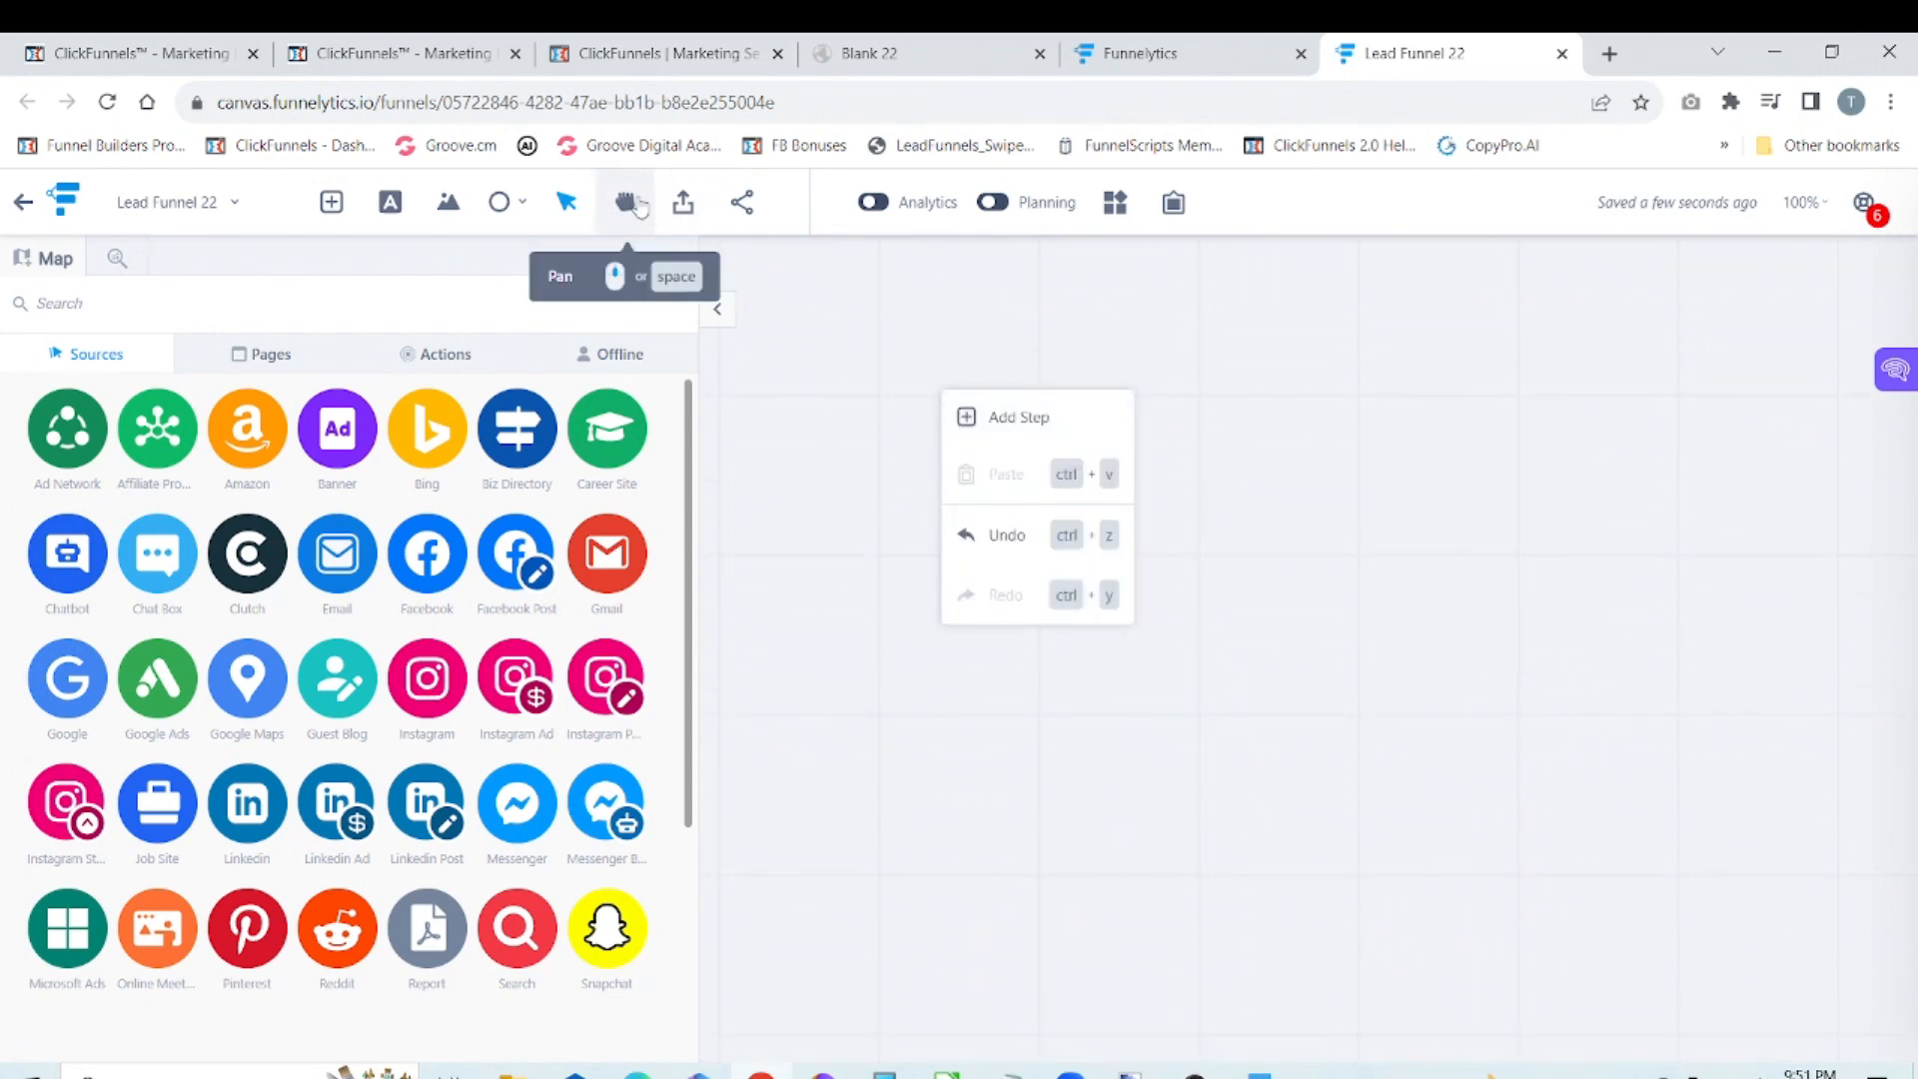
{"action": "left_click", "coordinate": [628, 205]}
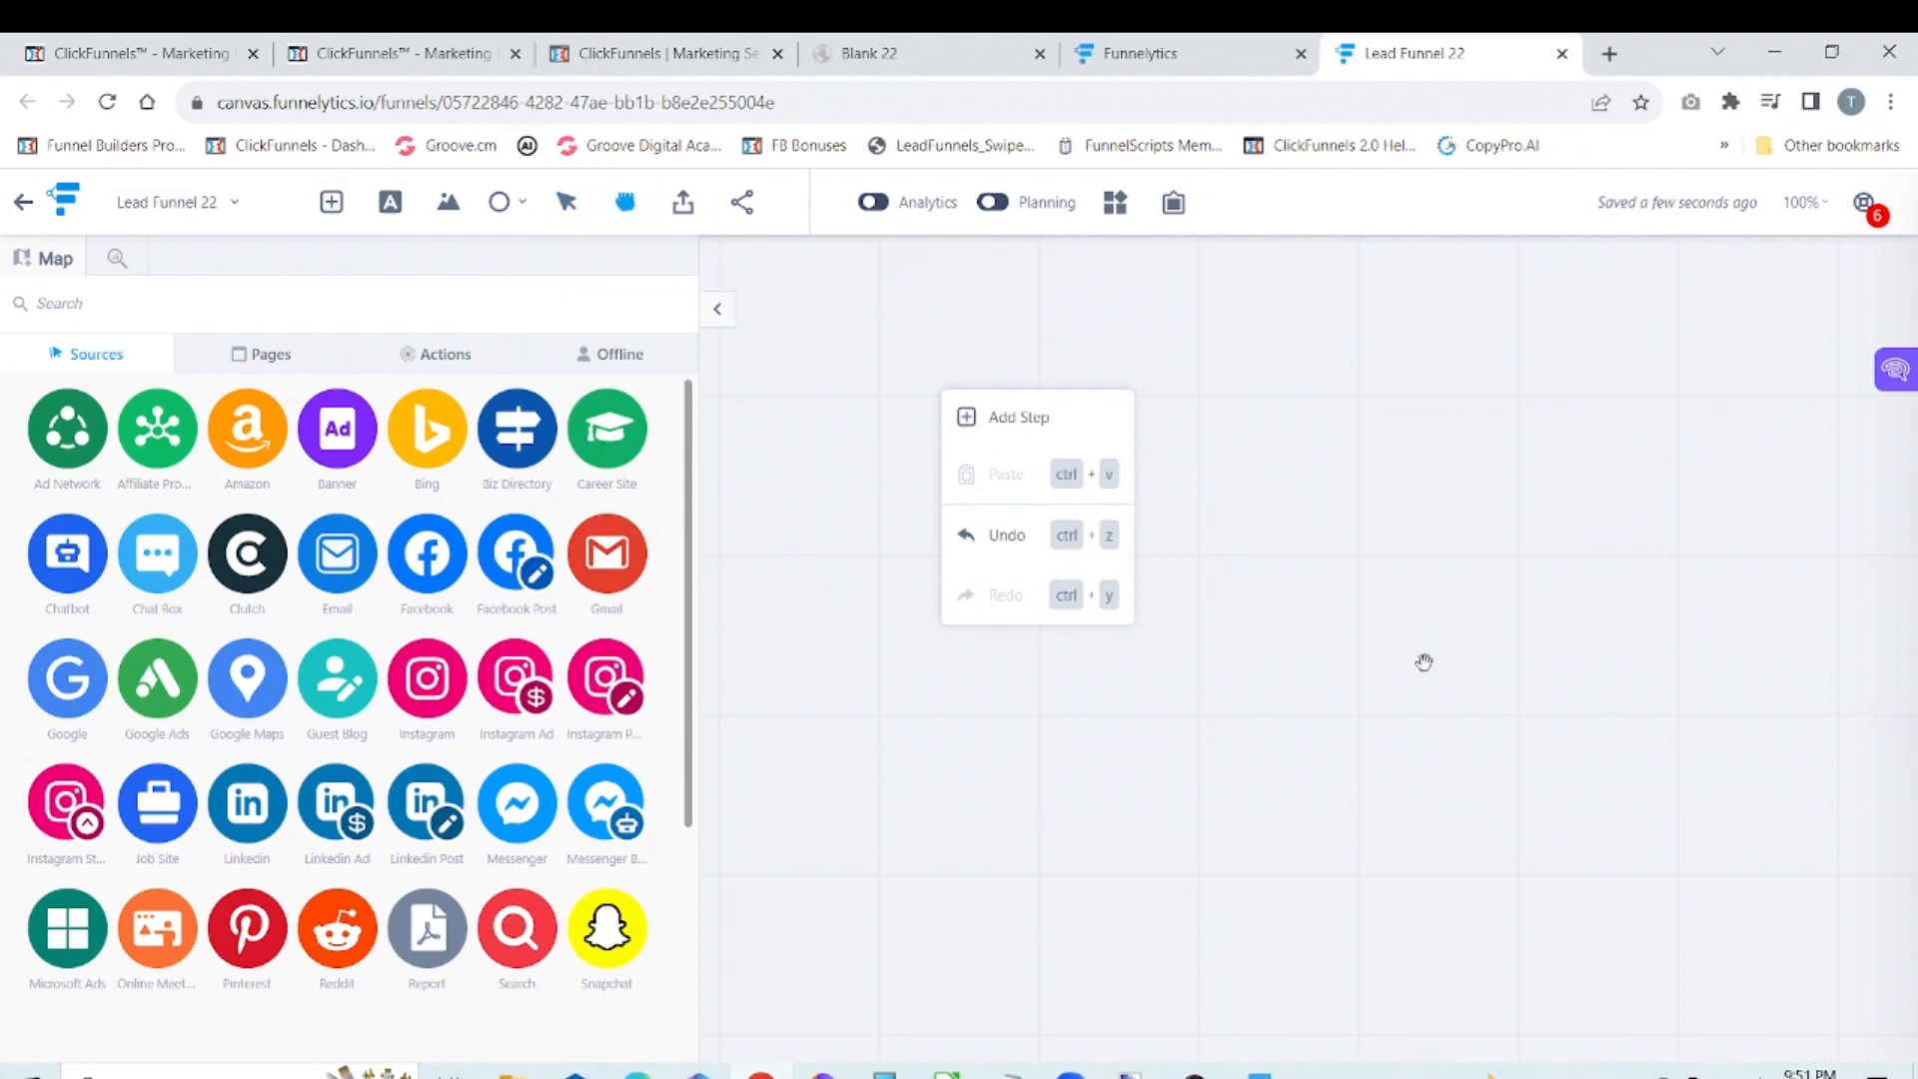
{"action": "scroll", "coordinate": [1399, 620], "scroll_direction": "down", "scroll_amount": 5}
{"action": "scroll", "coordinate": [1391, 264], "scroll_direction": "down", "scroll_amount": 5}
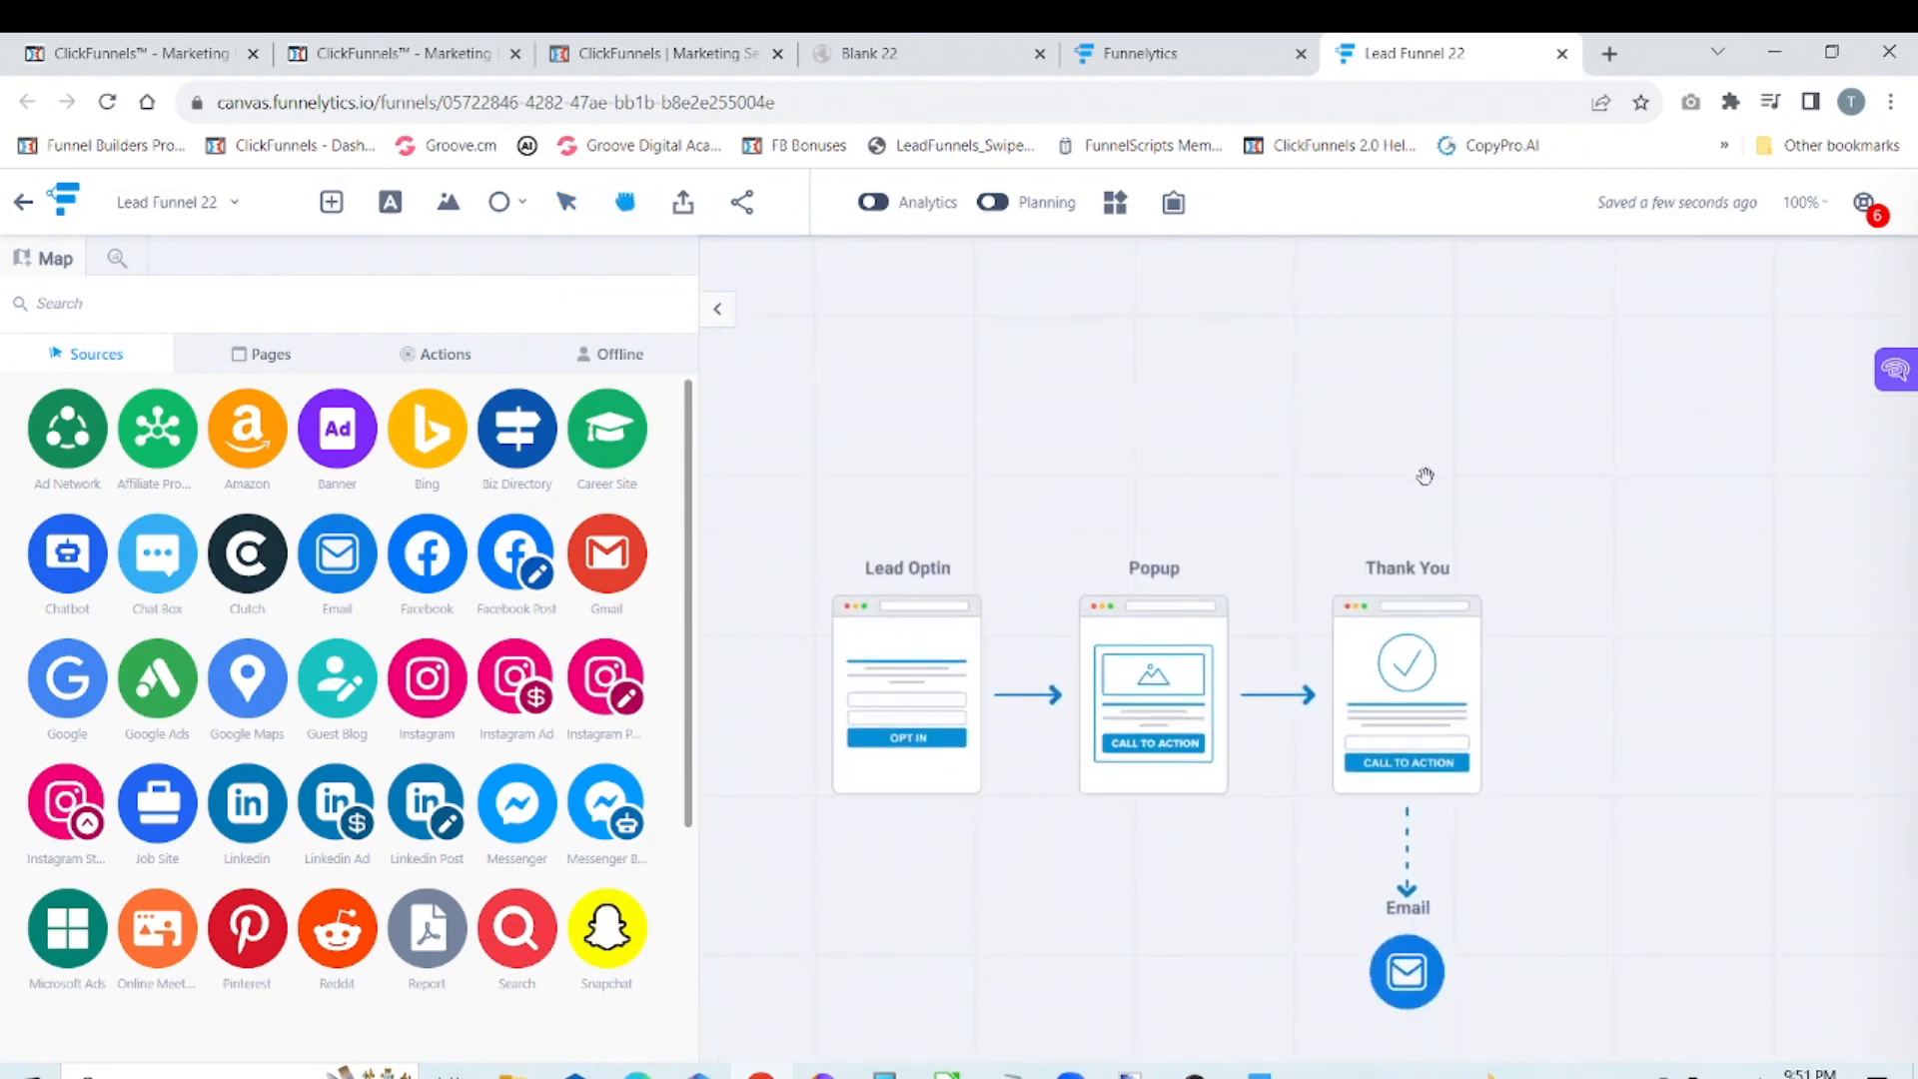
{"action": "left_click_drag", "start_coordinate": [1410, 283], "coordinate": [1409, 283]}
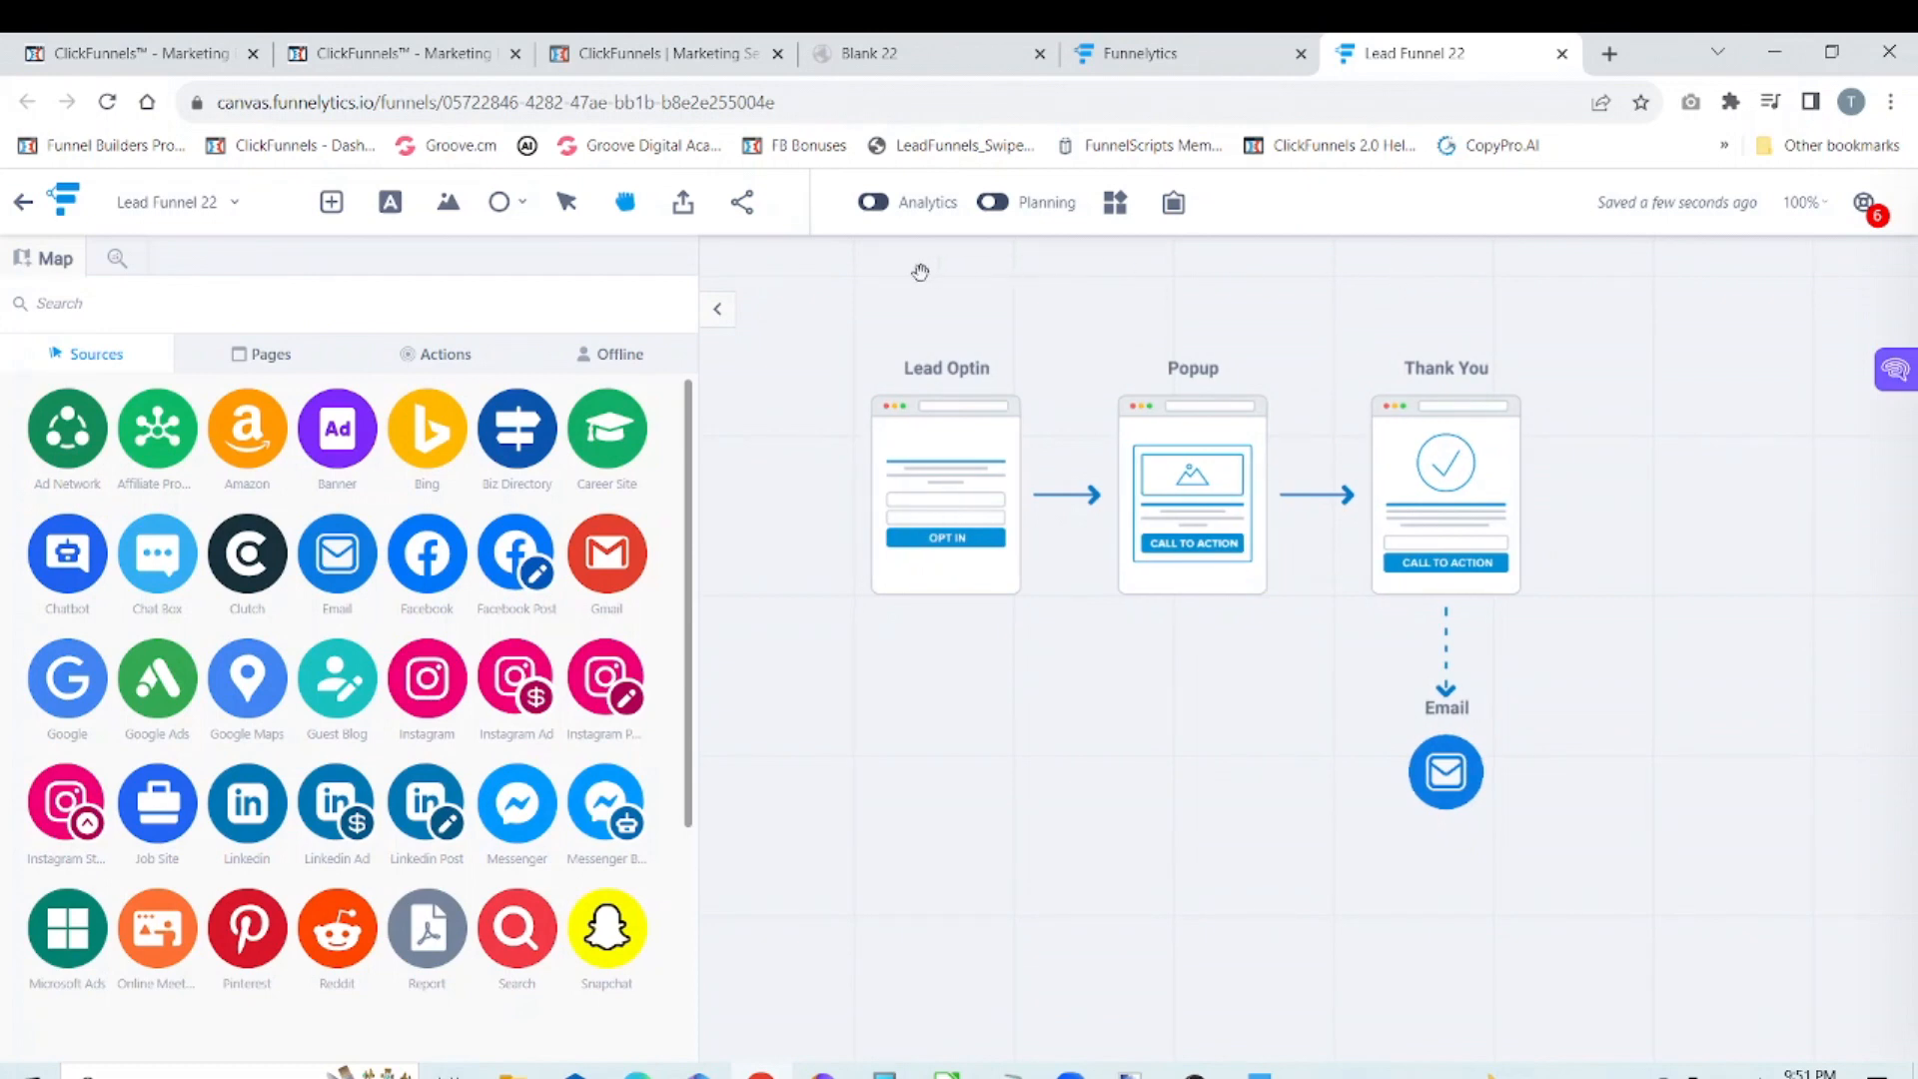
Step: Add two more Email sources from the step library and line them up in a row beside the first Email
{"action": "left_click", "coordinate": [717, 318]}
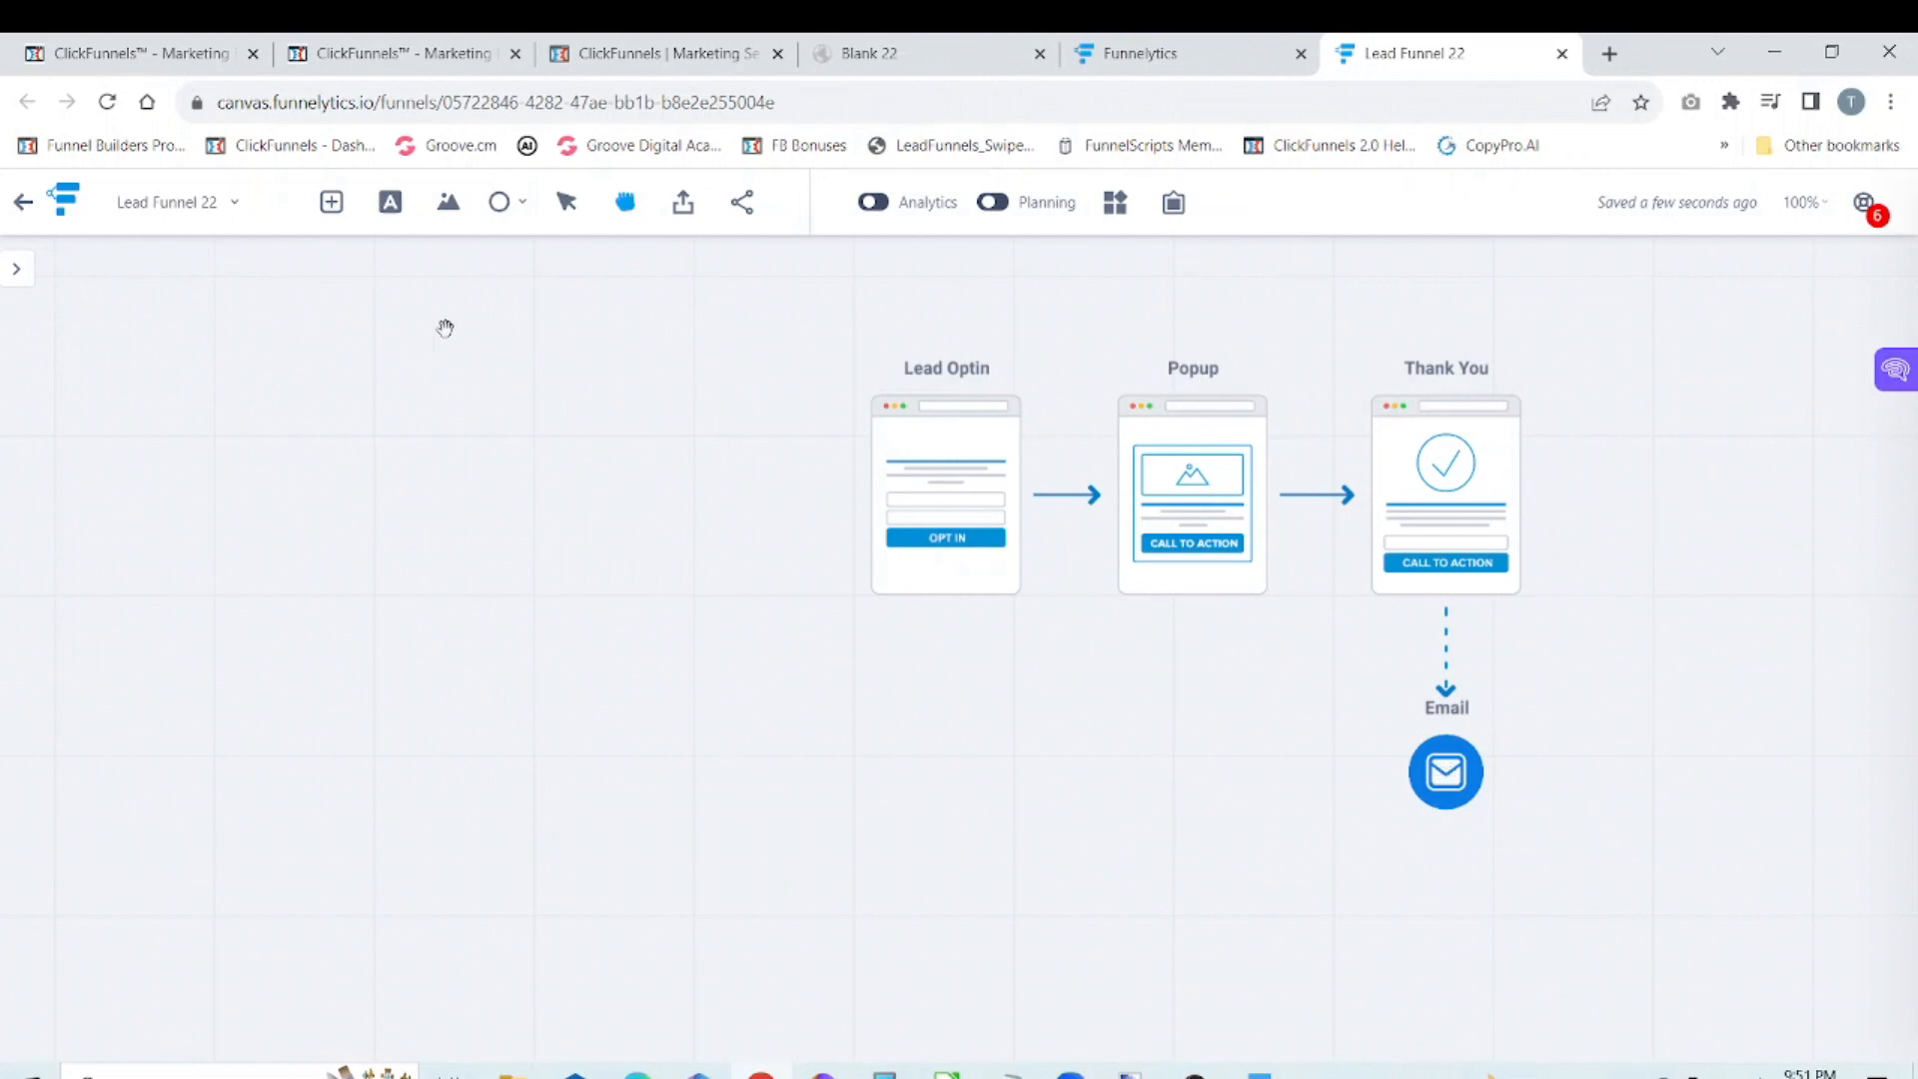
{"action": "left_click", "coordinate": [332, 207]}
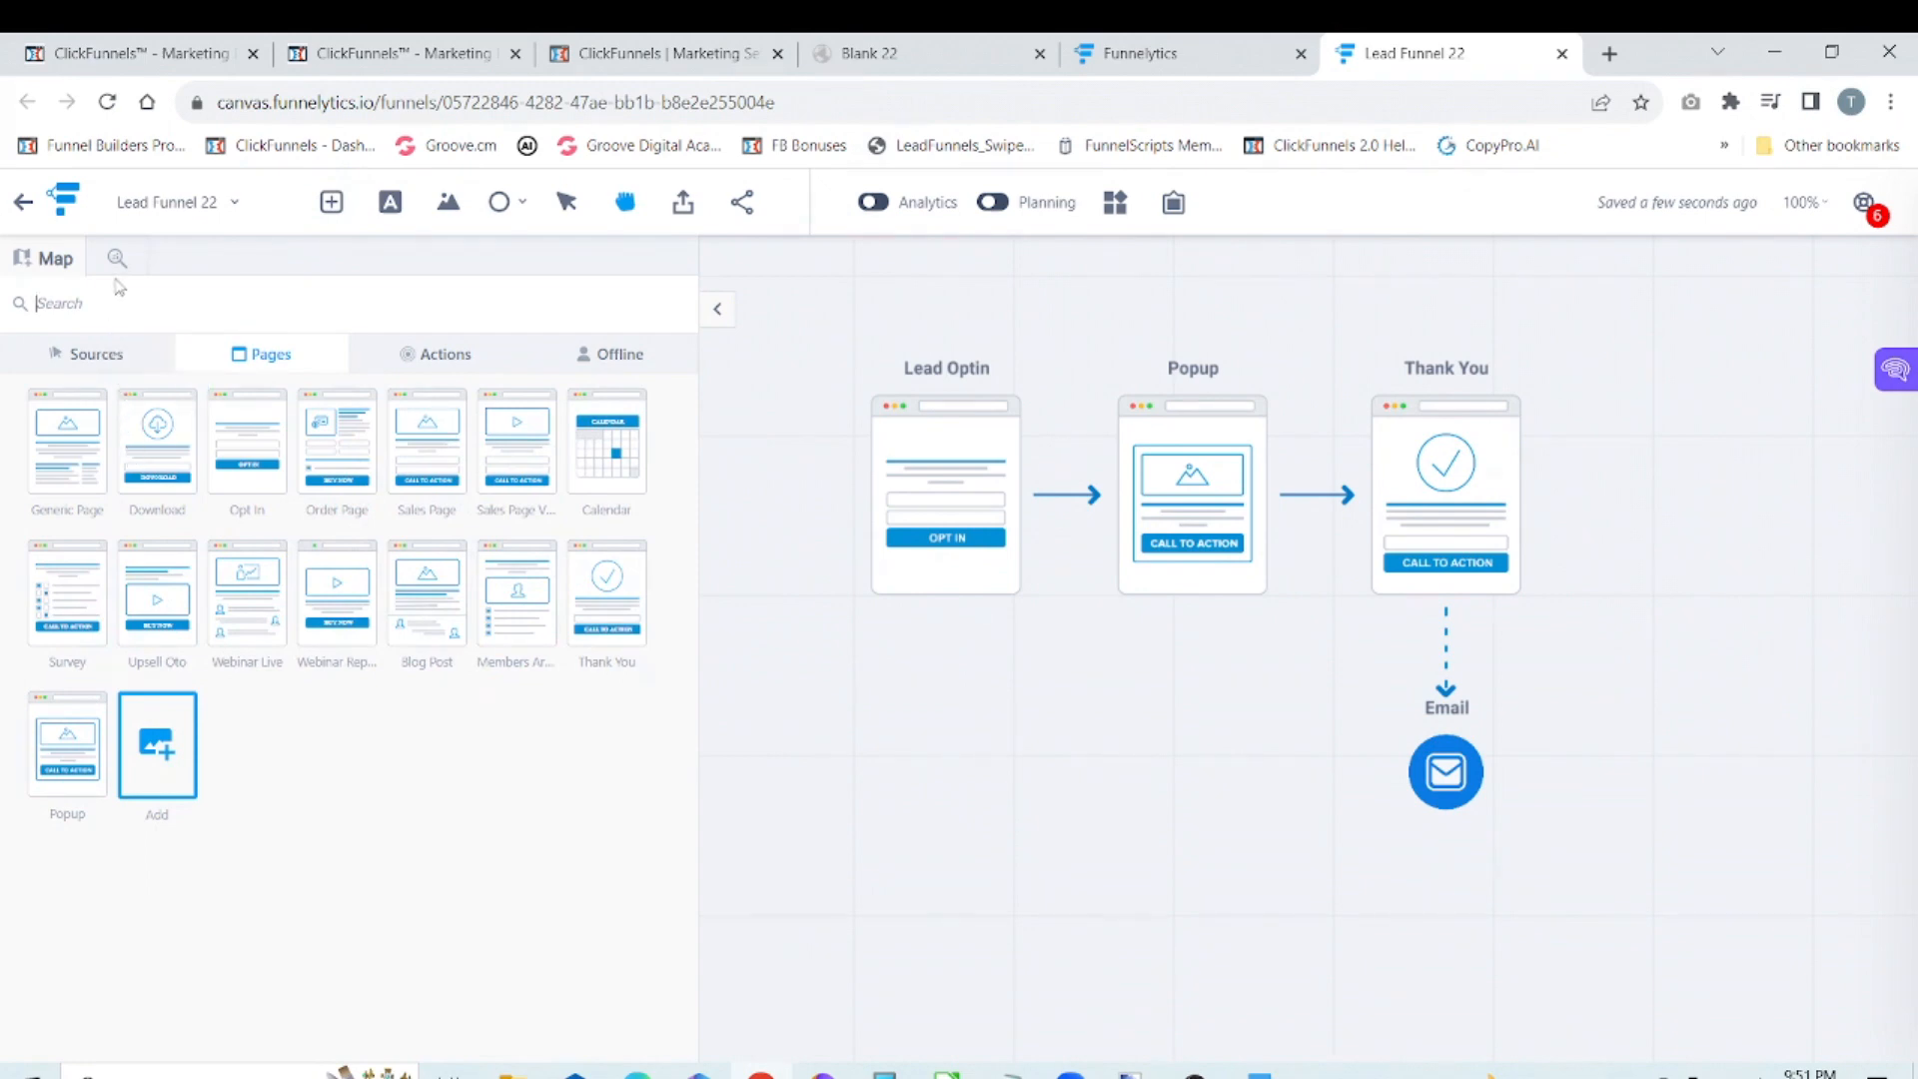
{"action": "left_click", "coordinate": [104, 357]}
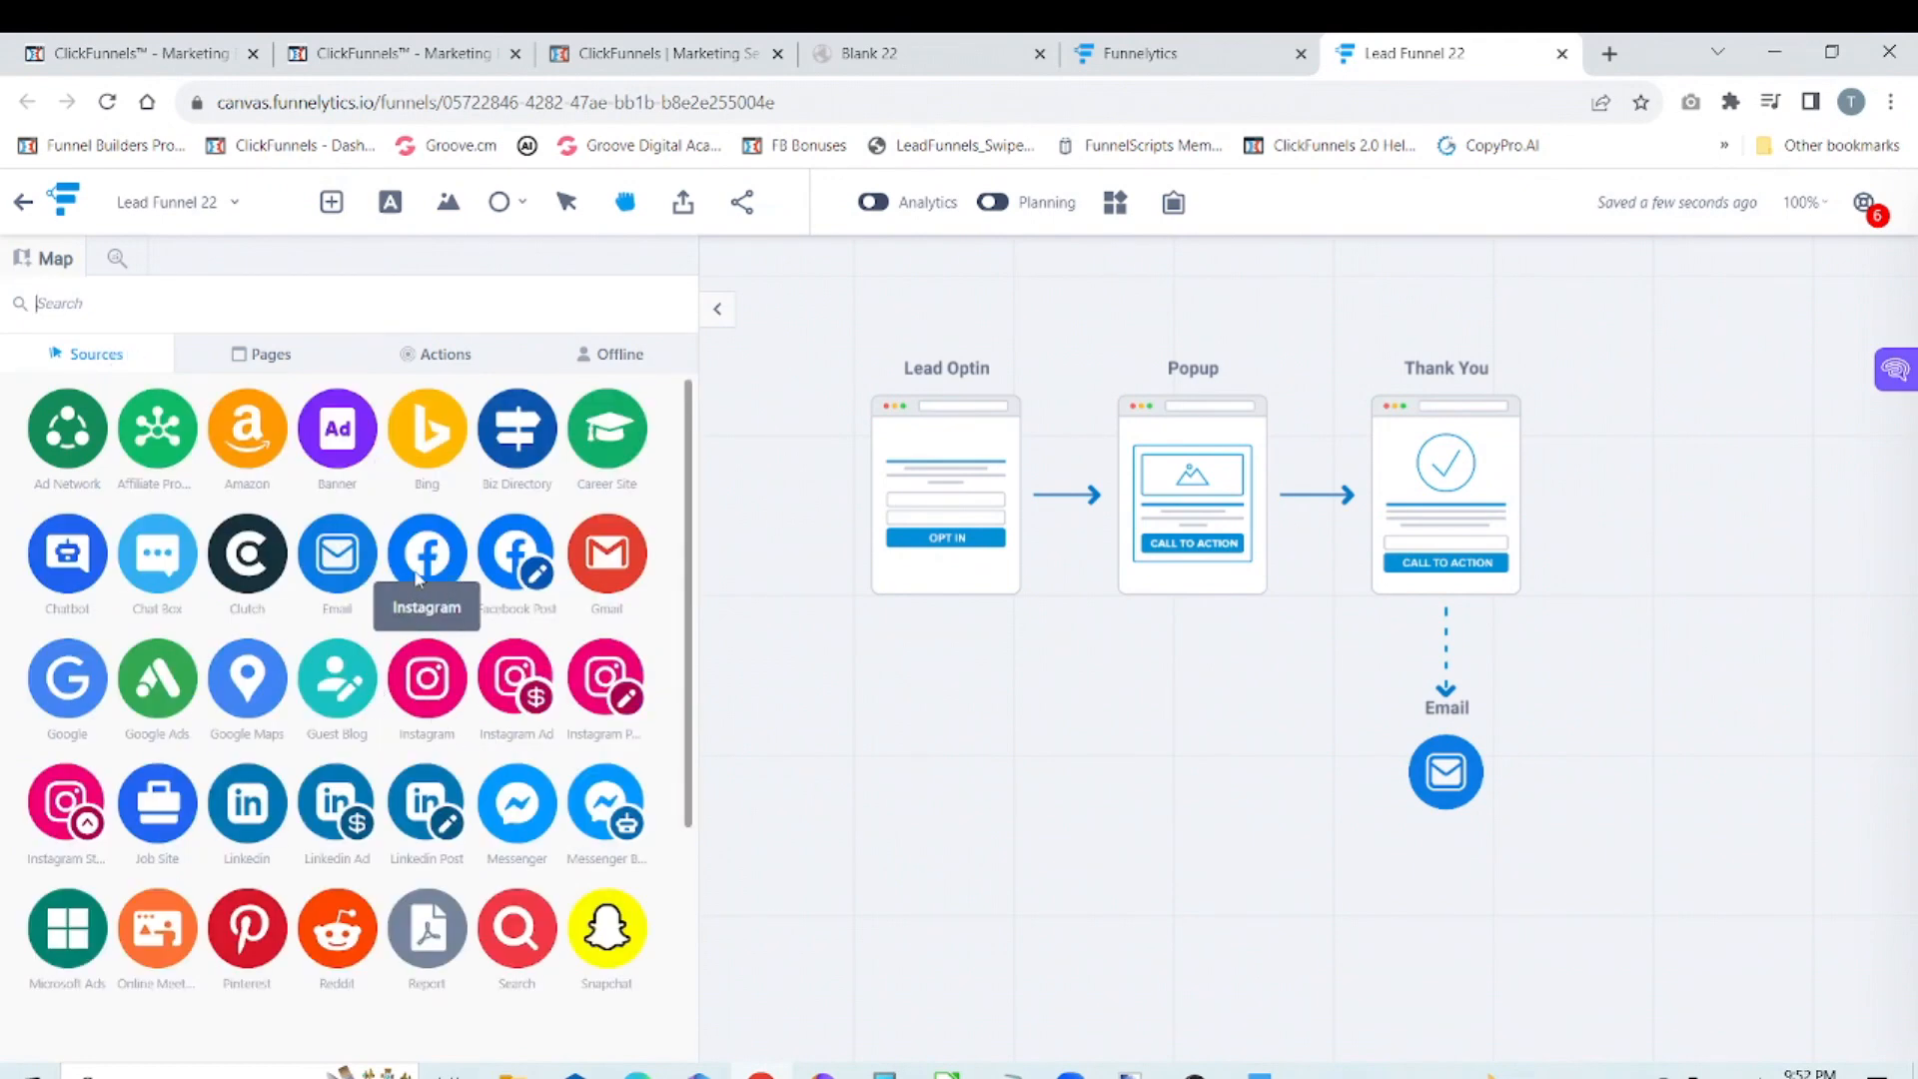
{"action": "left_click_drag", "start_coordinate": [351, 570], "coordinate": [1623, 760]}
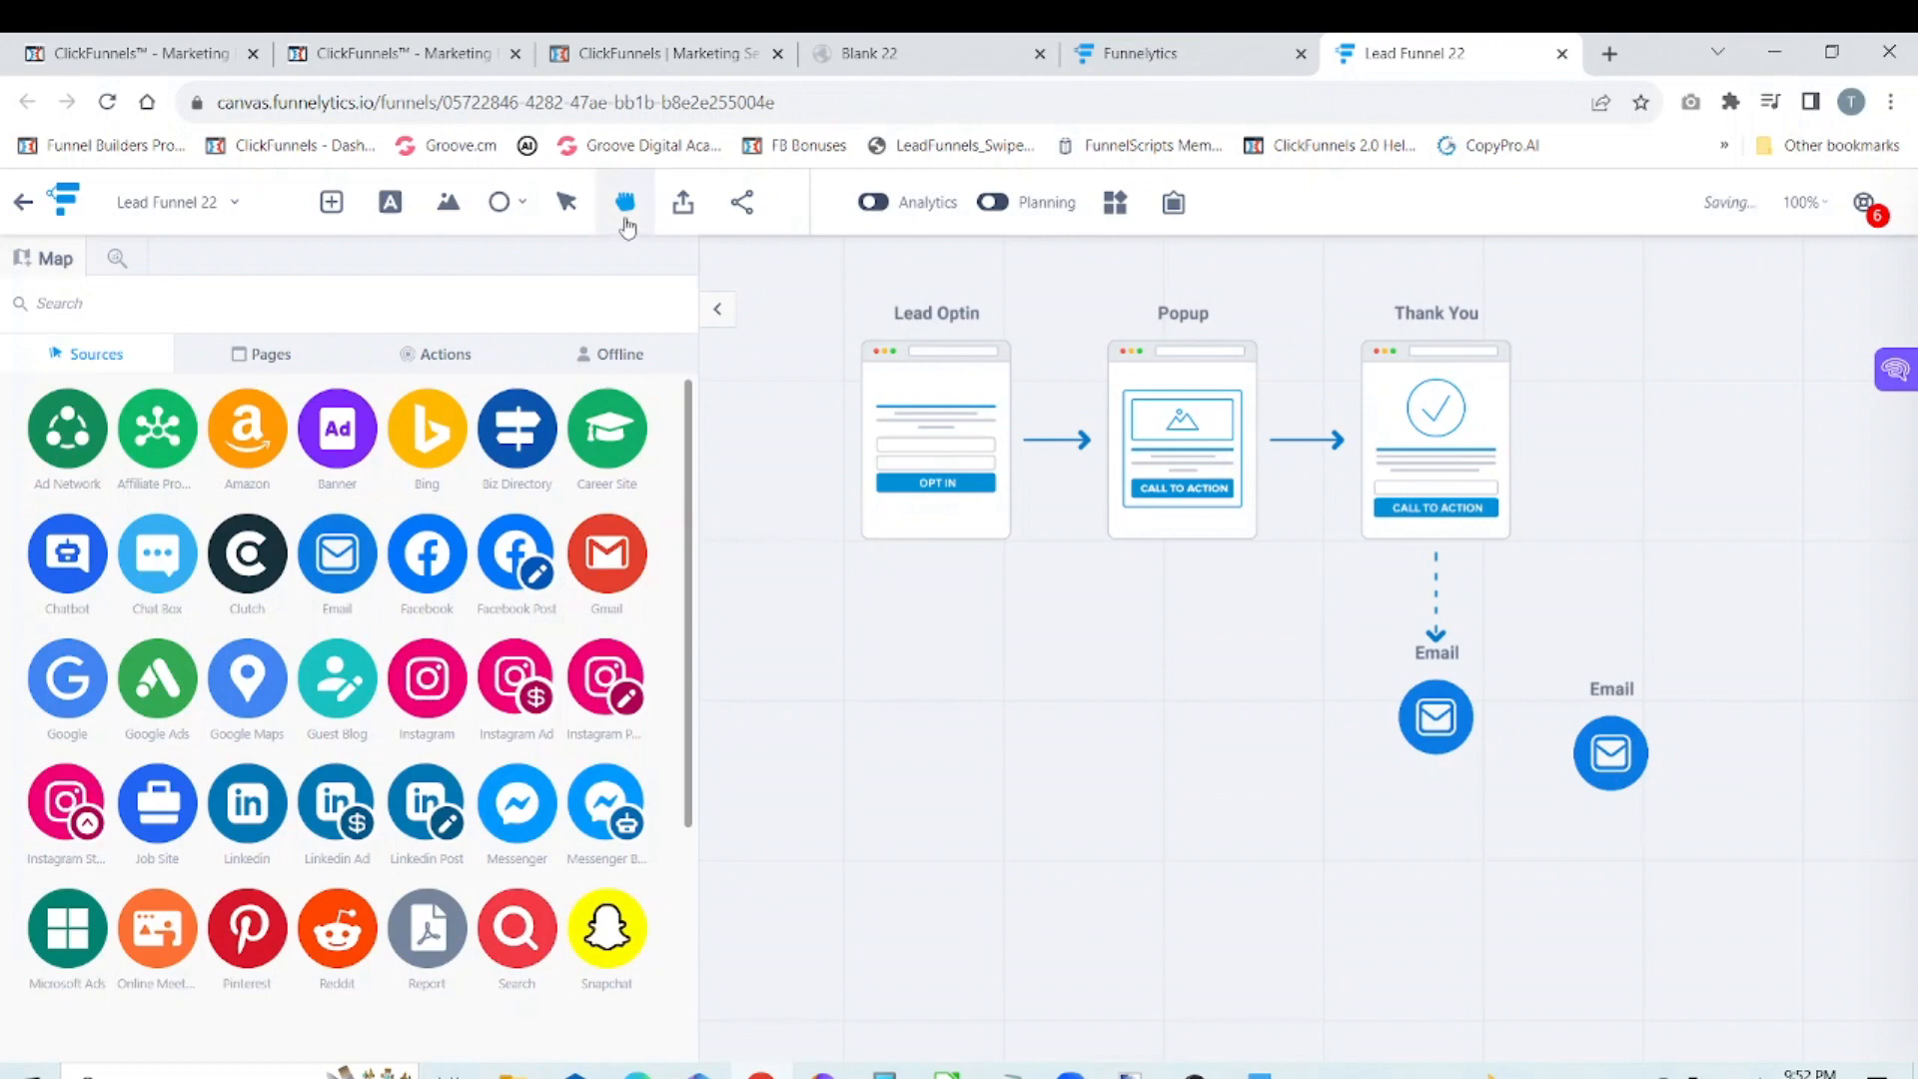
{"action": "left_click", "coordinate": [565, 203]}
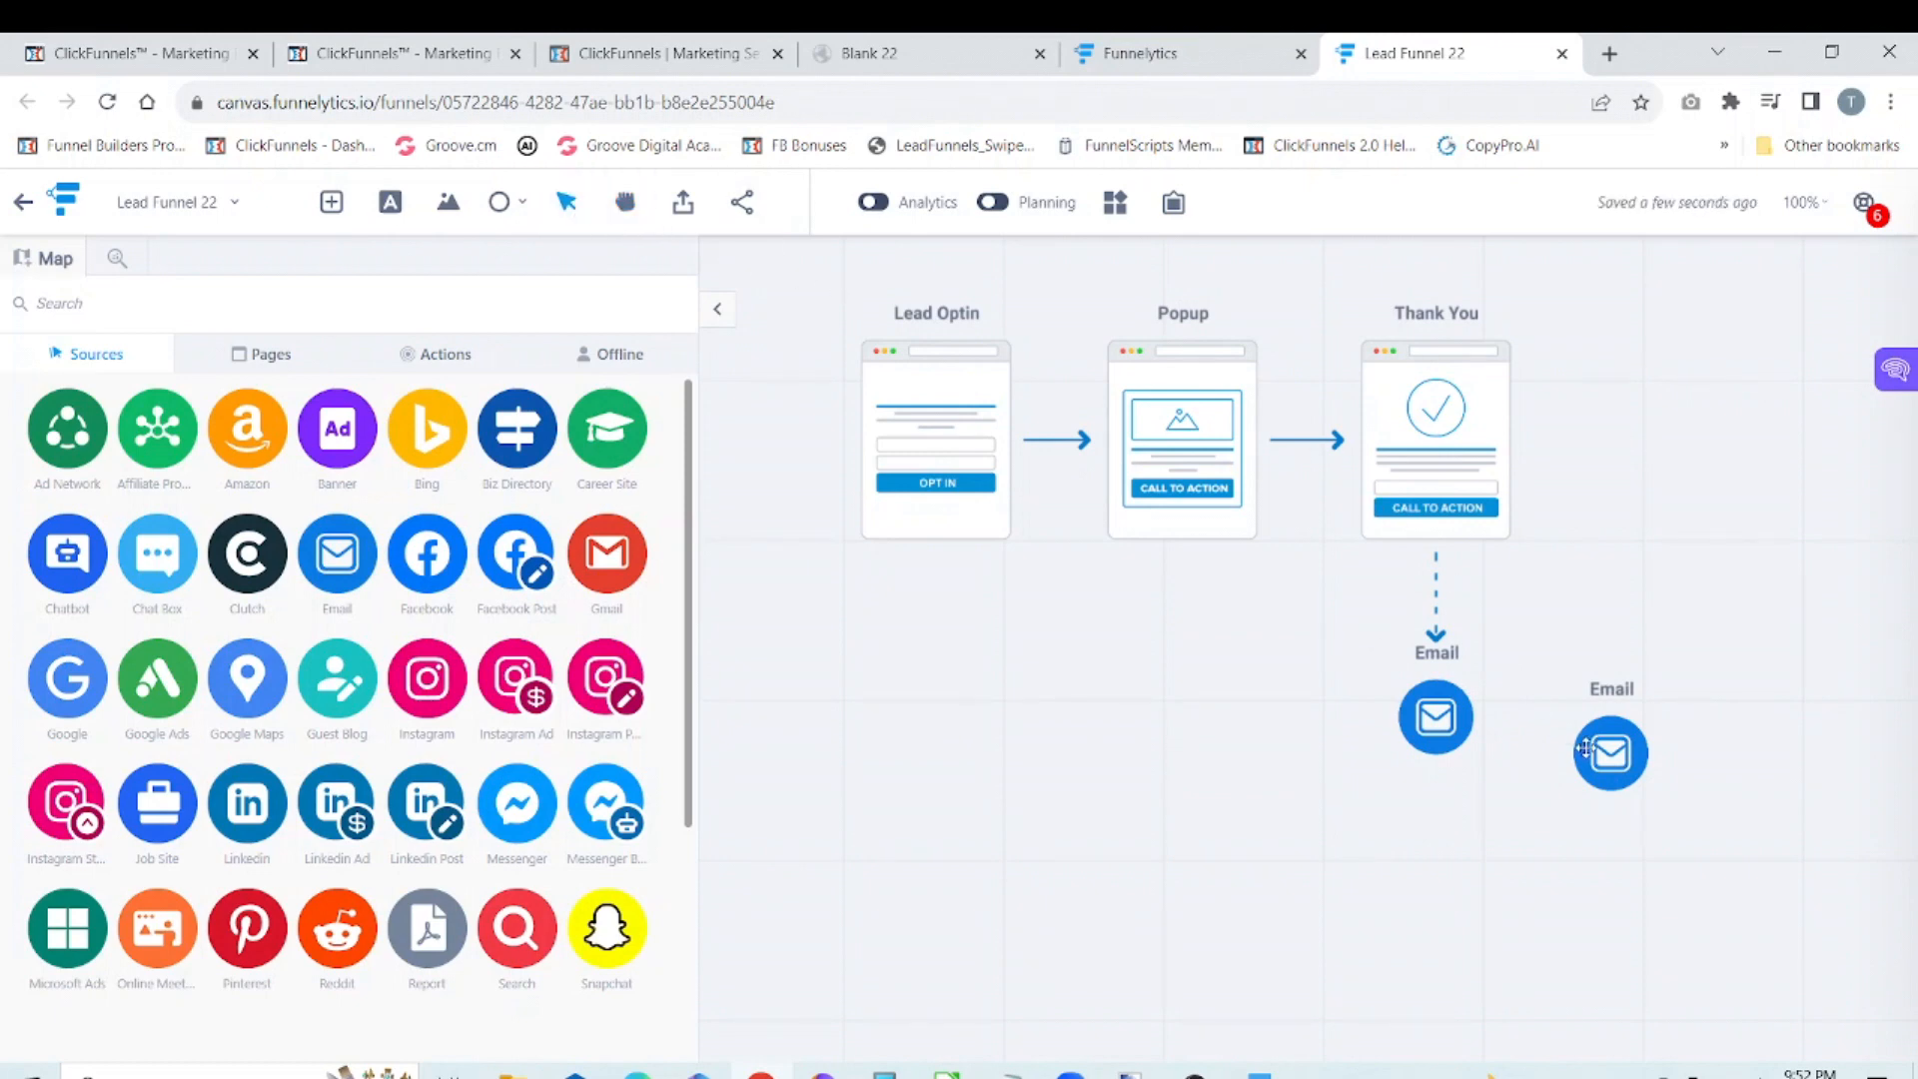
{"action": "left_click_drag", "start_coordinate": [1595, 751], "coordinate": [1578, 707]}
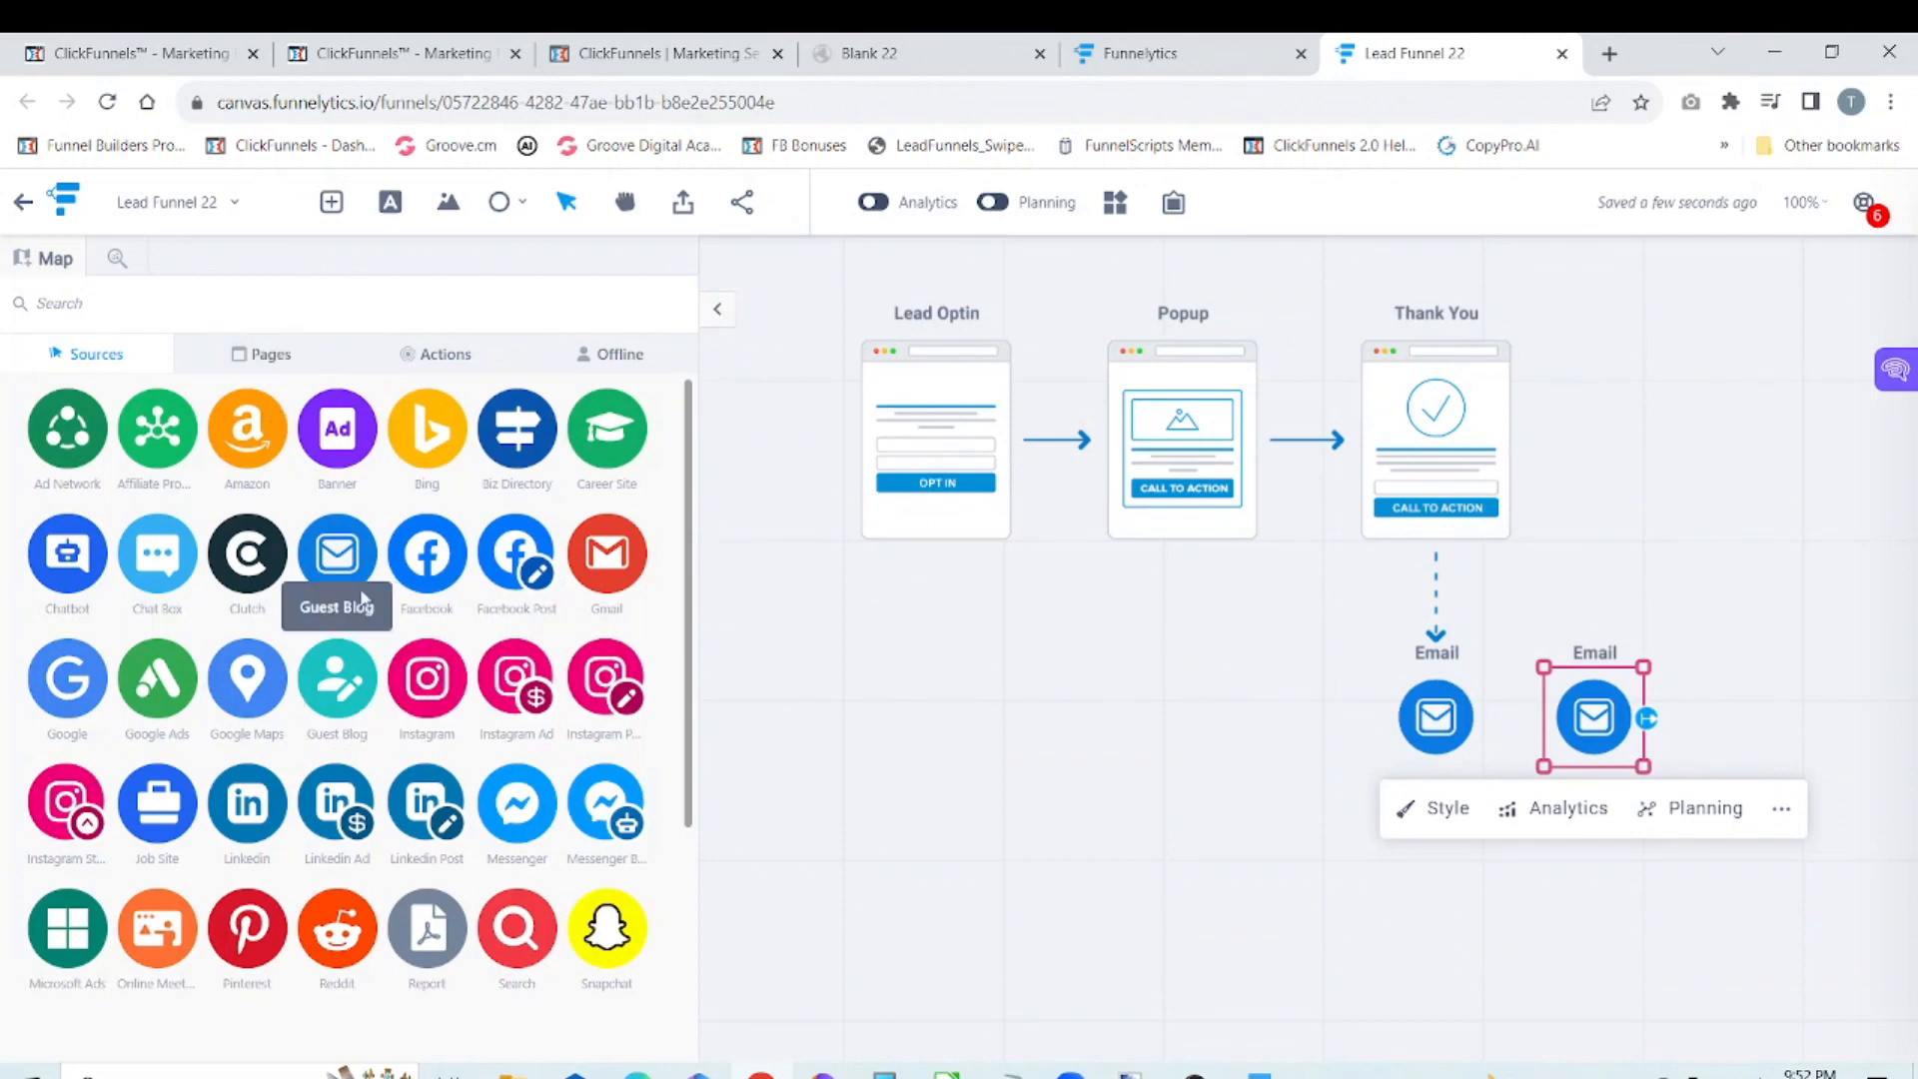
{"action": "left_click_drag", "start_coordinate": [344, 564], "coordinate": [1761, 716]}
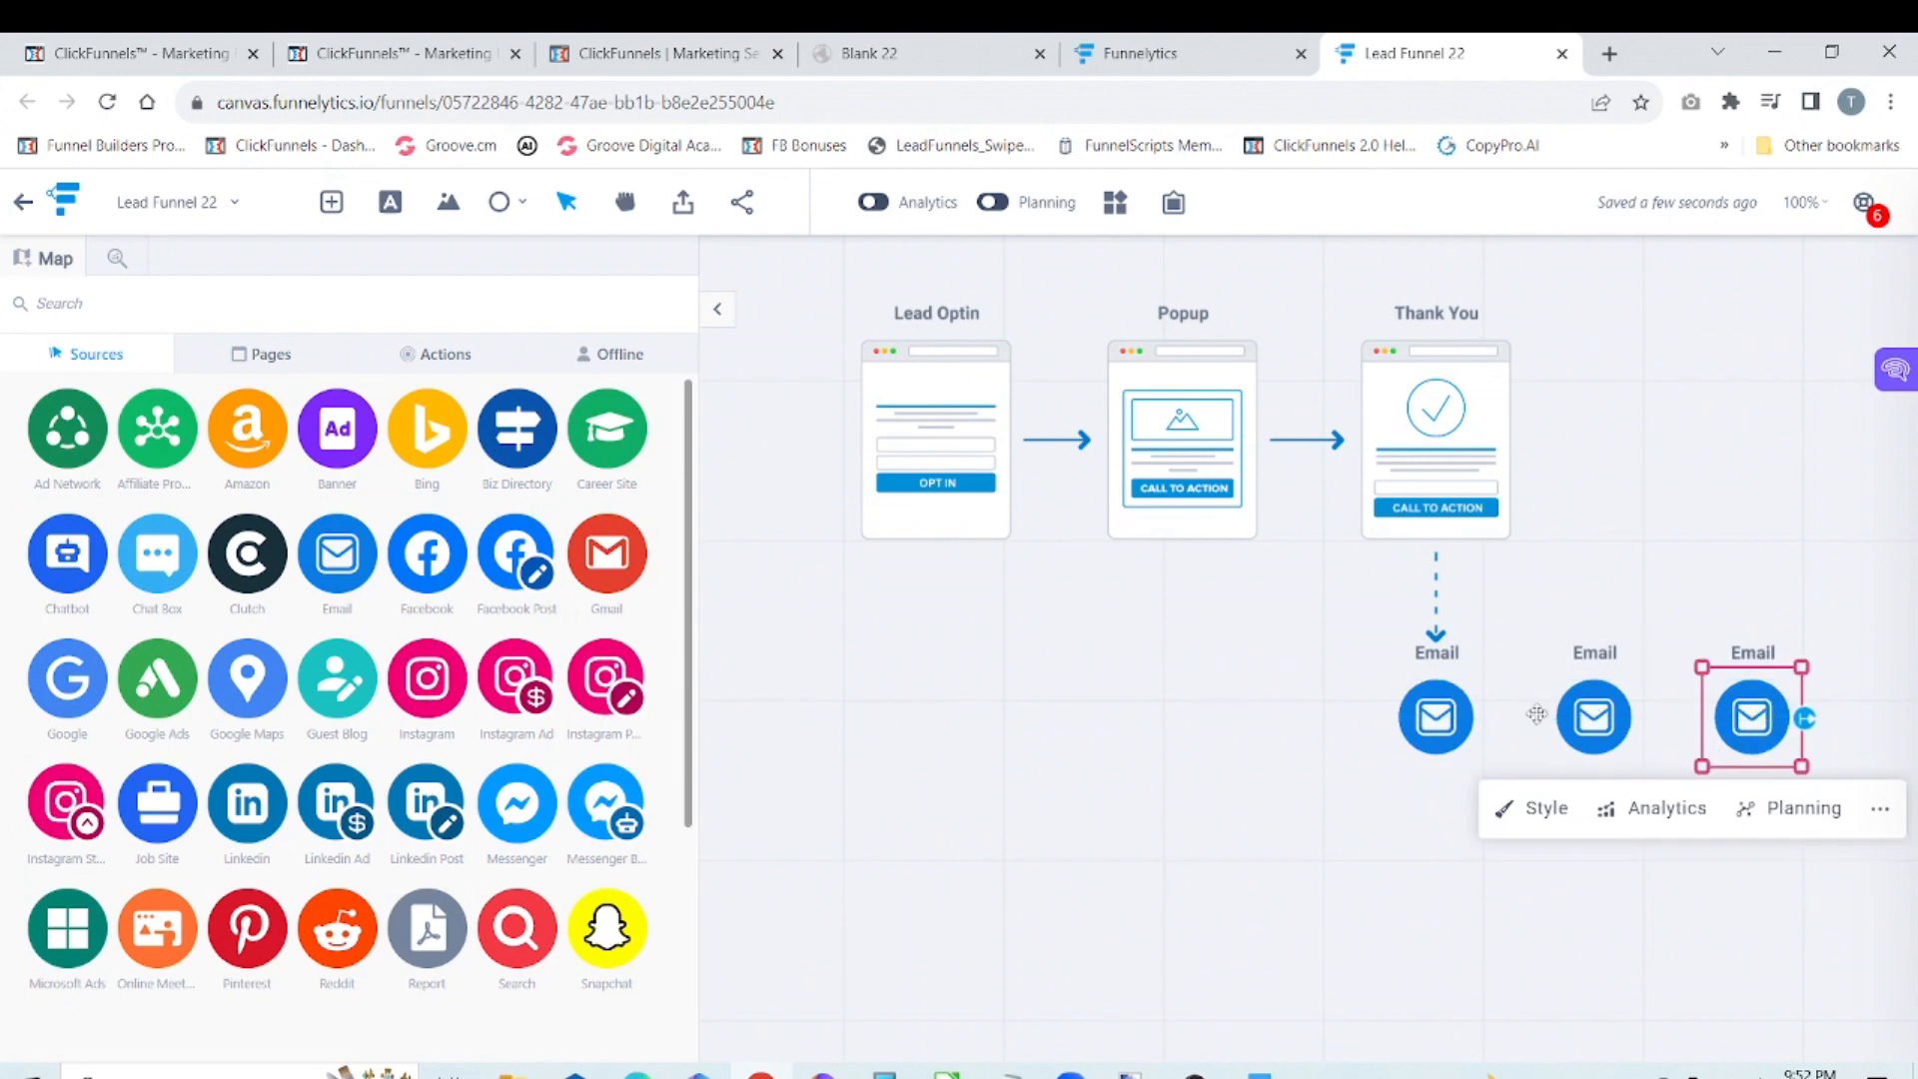
Step: Connect the first Email below the Thank You page to the second Email
{"action": "left_click", "coordinate": [1465, 716]}
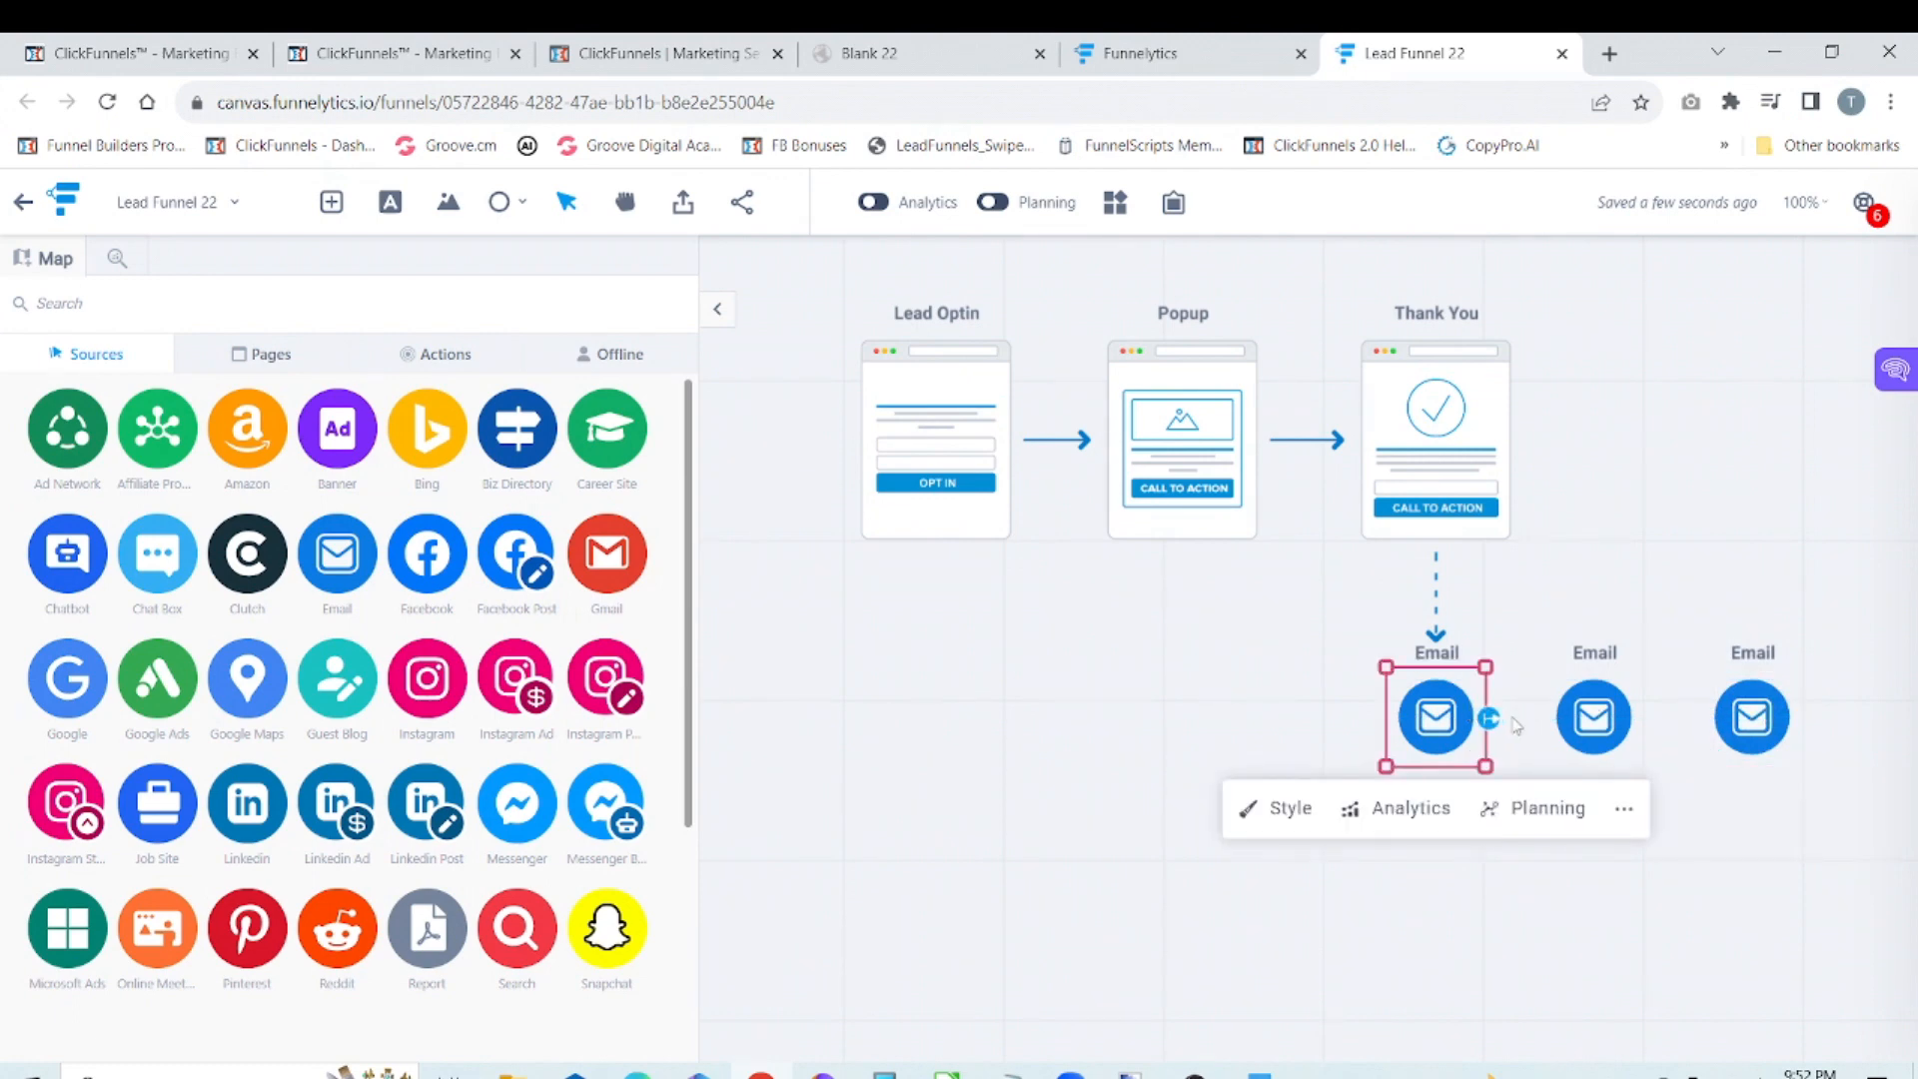
{"action": "left_click_drag", "start_coordinate": [1495, 721], "coordinate": [1499, 736]}
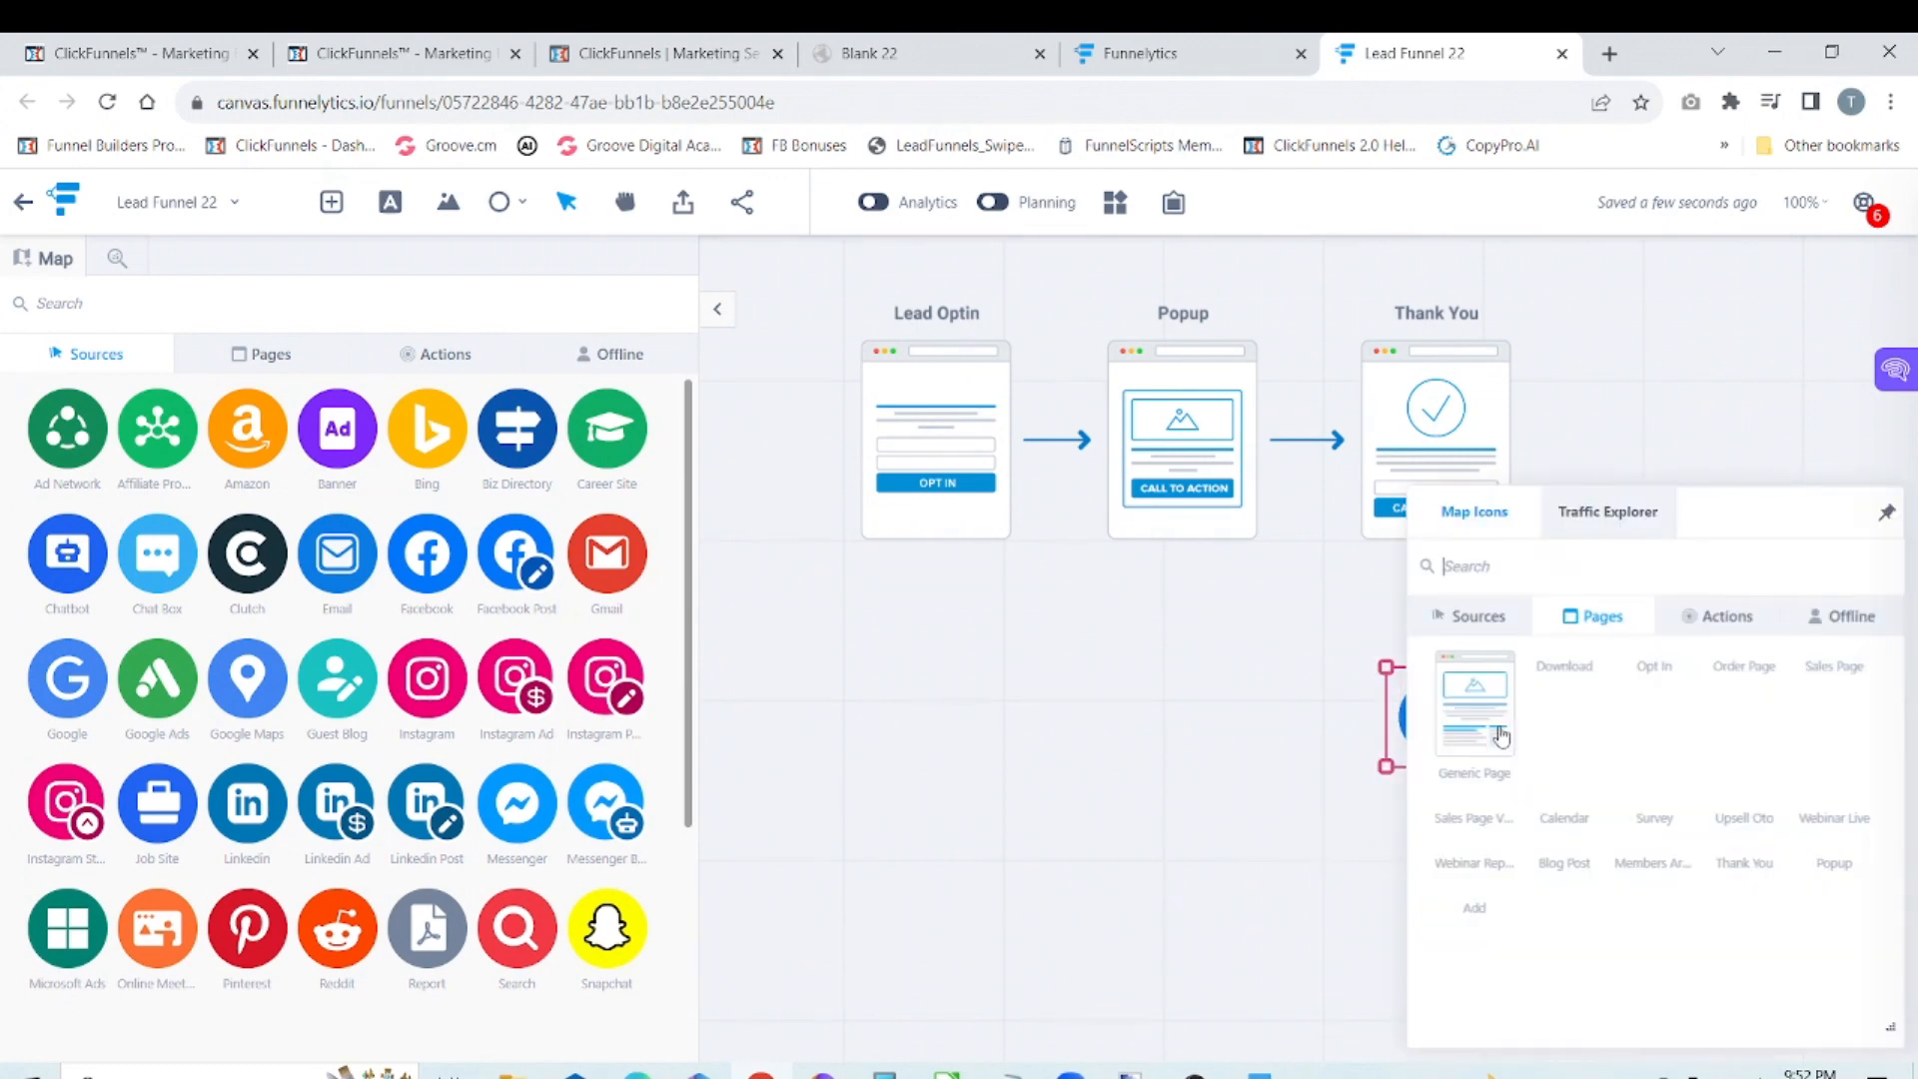
{"action": "left_click", "coordinate": [1749, 408]}
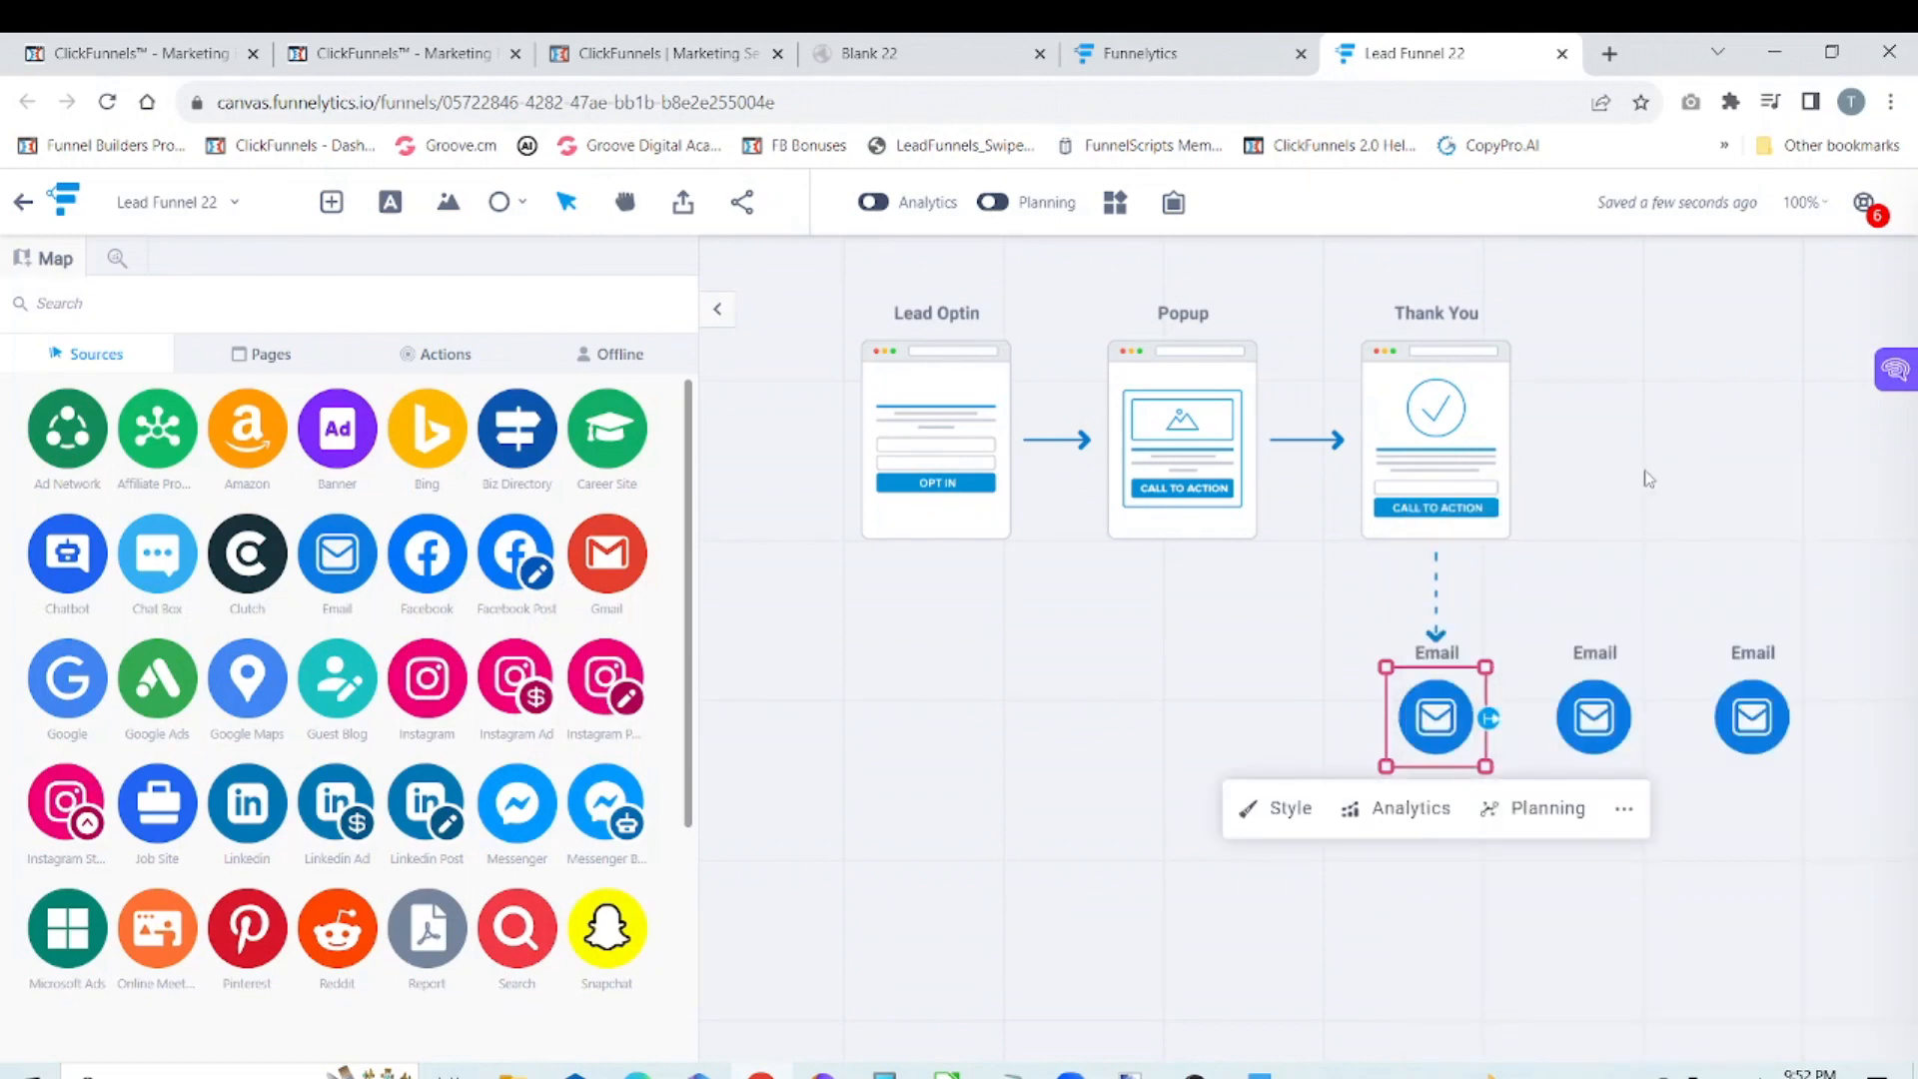
{"action": "scroll", "coordinate": [1479, 690], "scroll_direction": "down", "scroll_amount": 1}
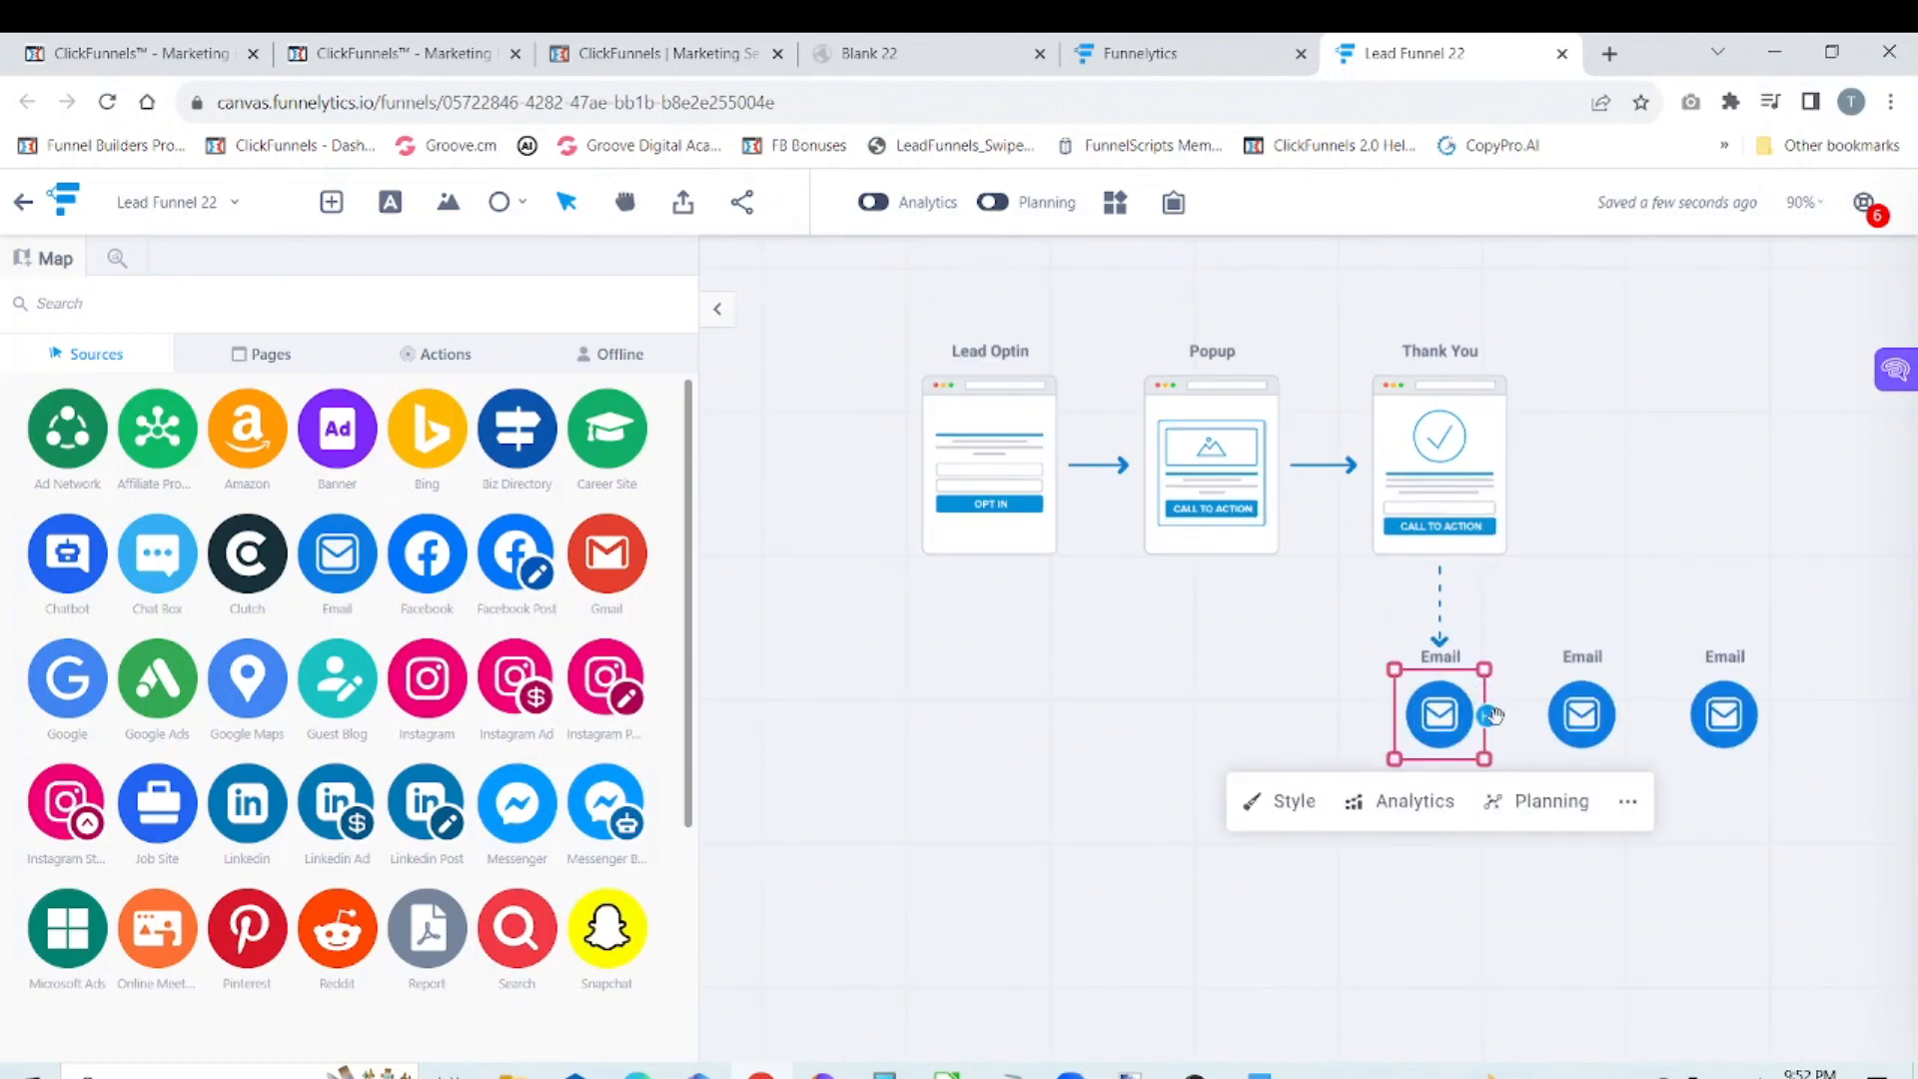
{"action": "left_click_drag", "start_coordinate": [1495, 720], "coordinate": [1542, 725]}
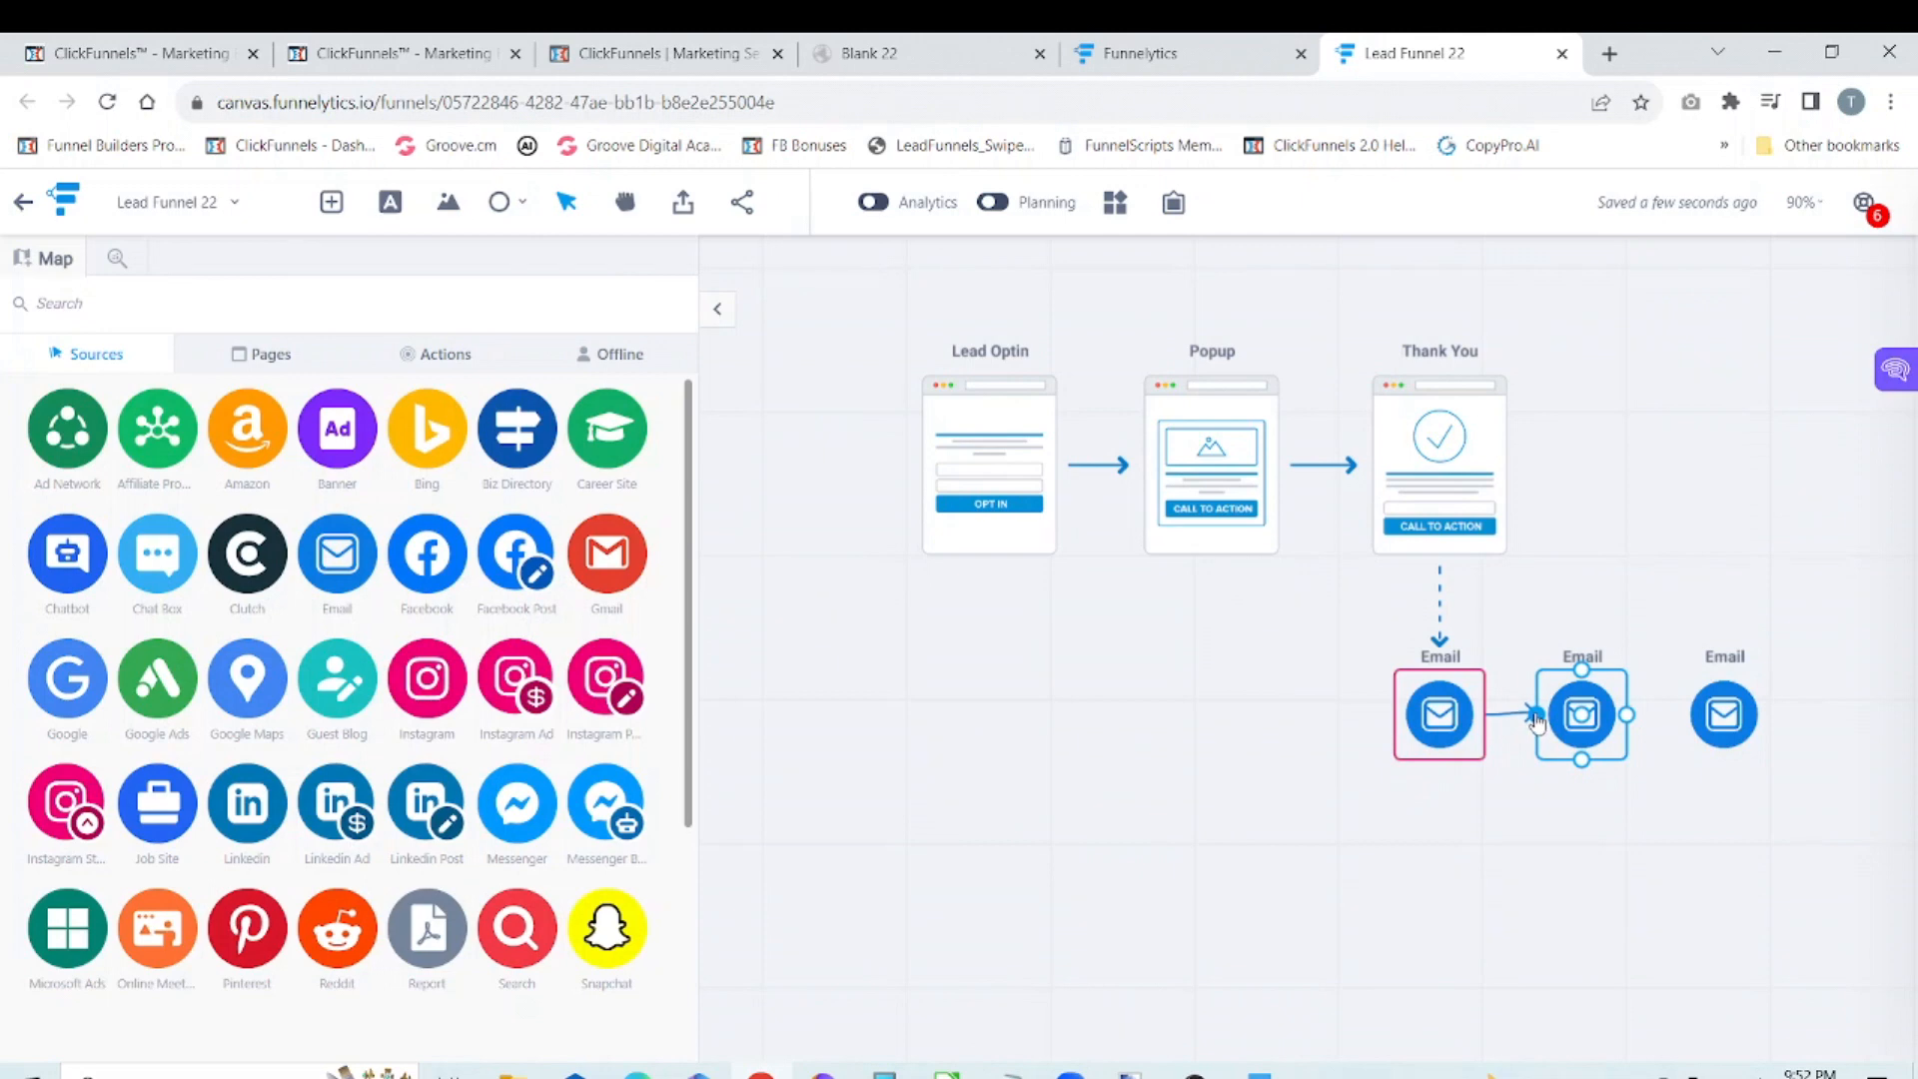
{"action": "mouse_move", "coordinate": [1536, 724]}
{"action": "left_mouse_down"}
{"action": "mouse_move", "coordinate": [1508, 723]}
{"action": "mouse_move", "coordinate": [1542, 716]}
{"action": "left_mouse_up"}
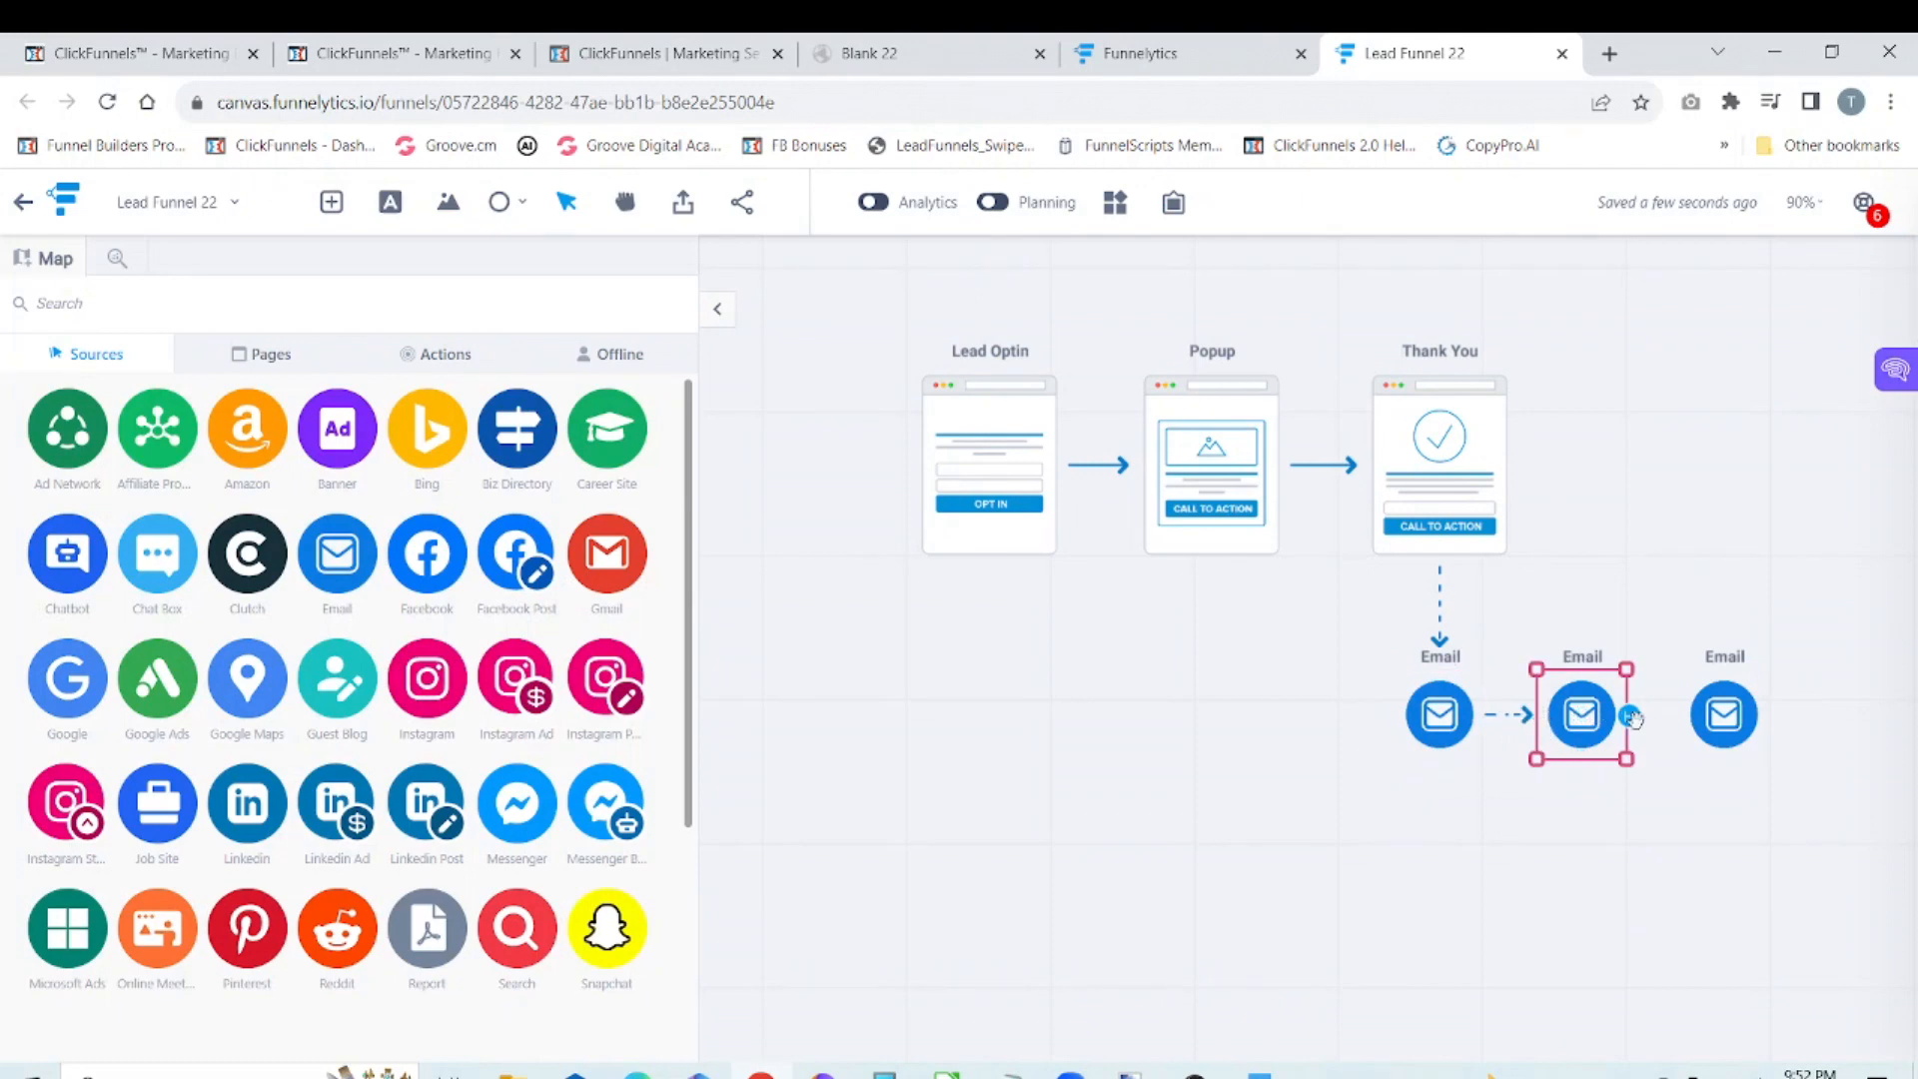
Step: Connect the second Email to the third Email in the follow-up row
{"action": "left_click_drag", "start_coordinate": [1636, 717], "coordinate": [1683, 722]}
{"action": "left_click", "coordinate": [1658, 543]}
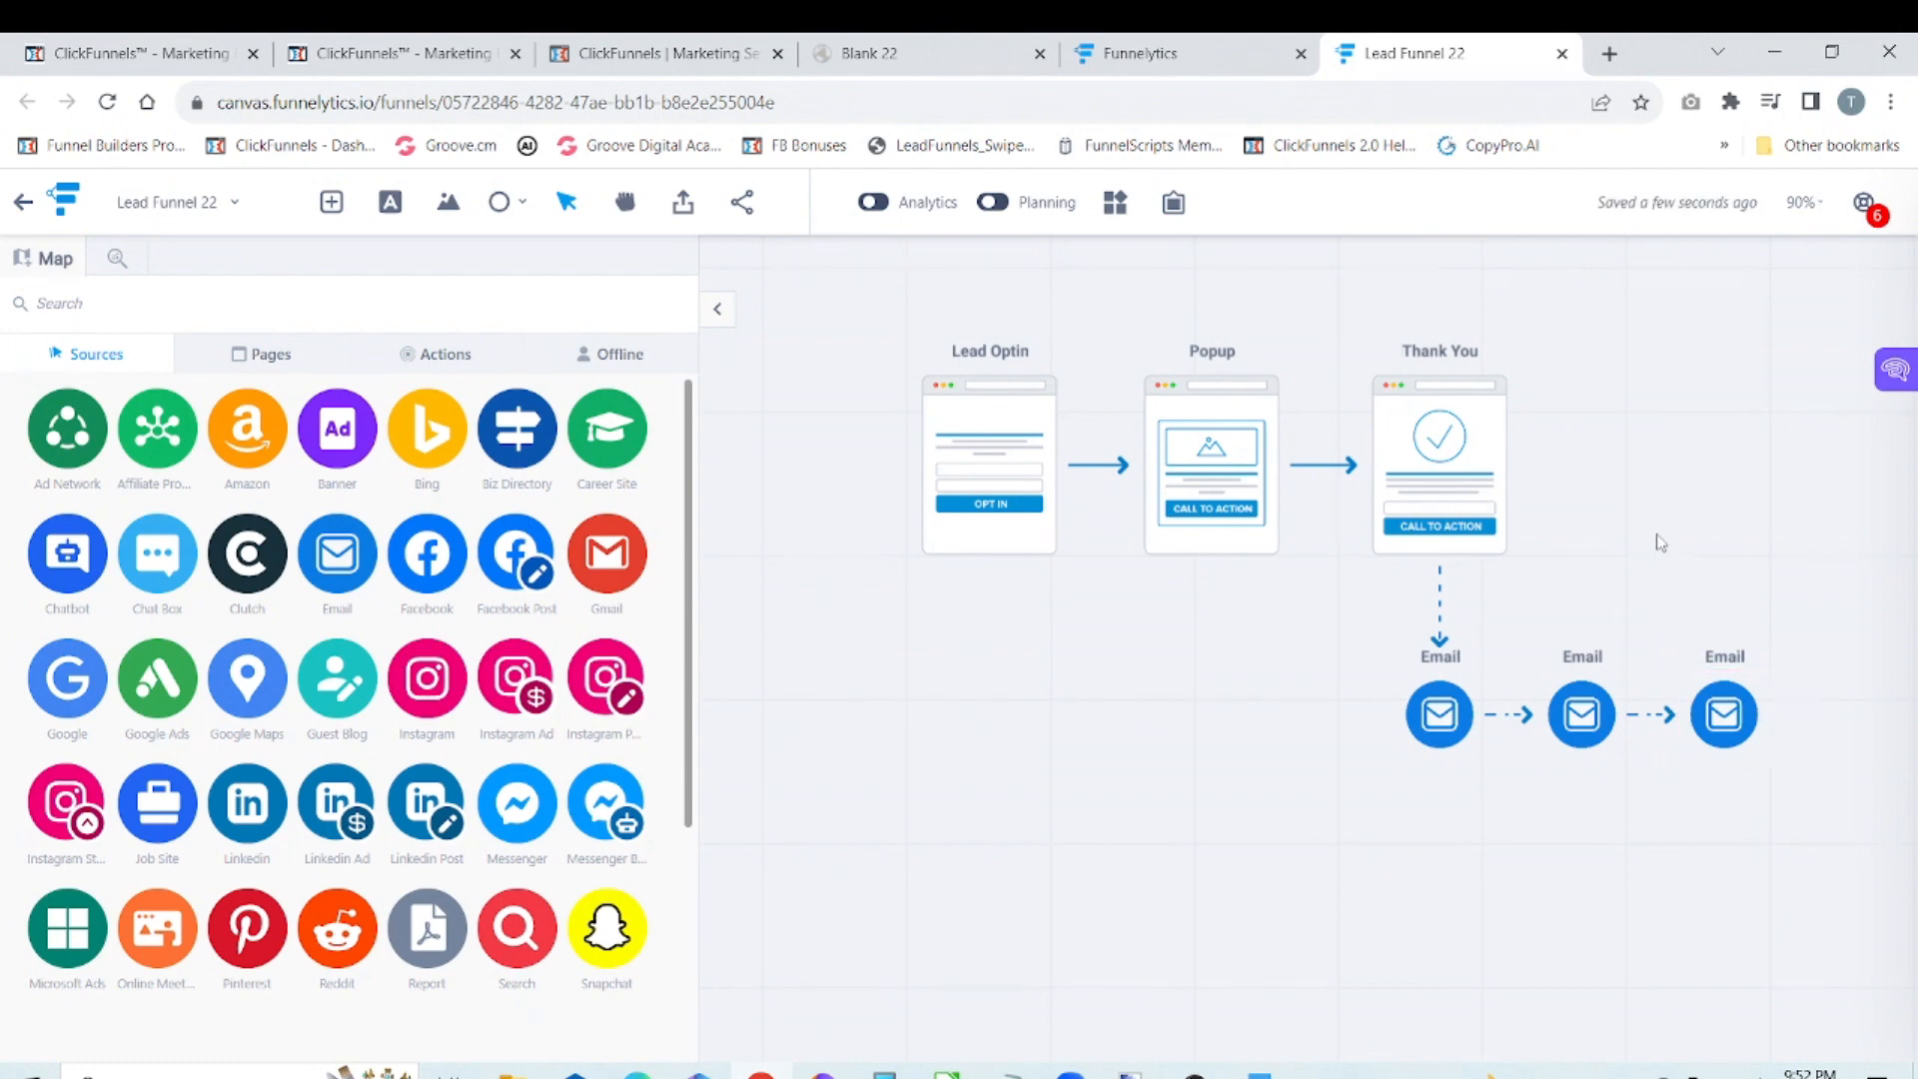
Step: Add a Facebook Post source from the step library in front of the Lead Optin page
{"action": "left_click", "coordinate": [626, 202]}
{"action": "left_click_drag", "start_coordinate": [784, 356], "coordinate": [941, 357]}
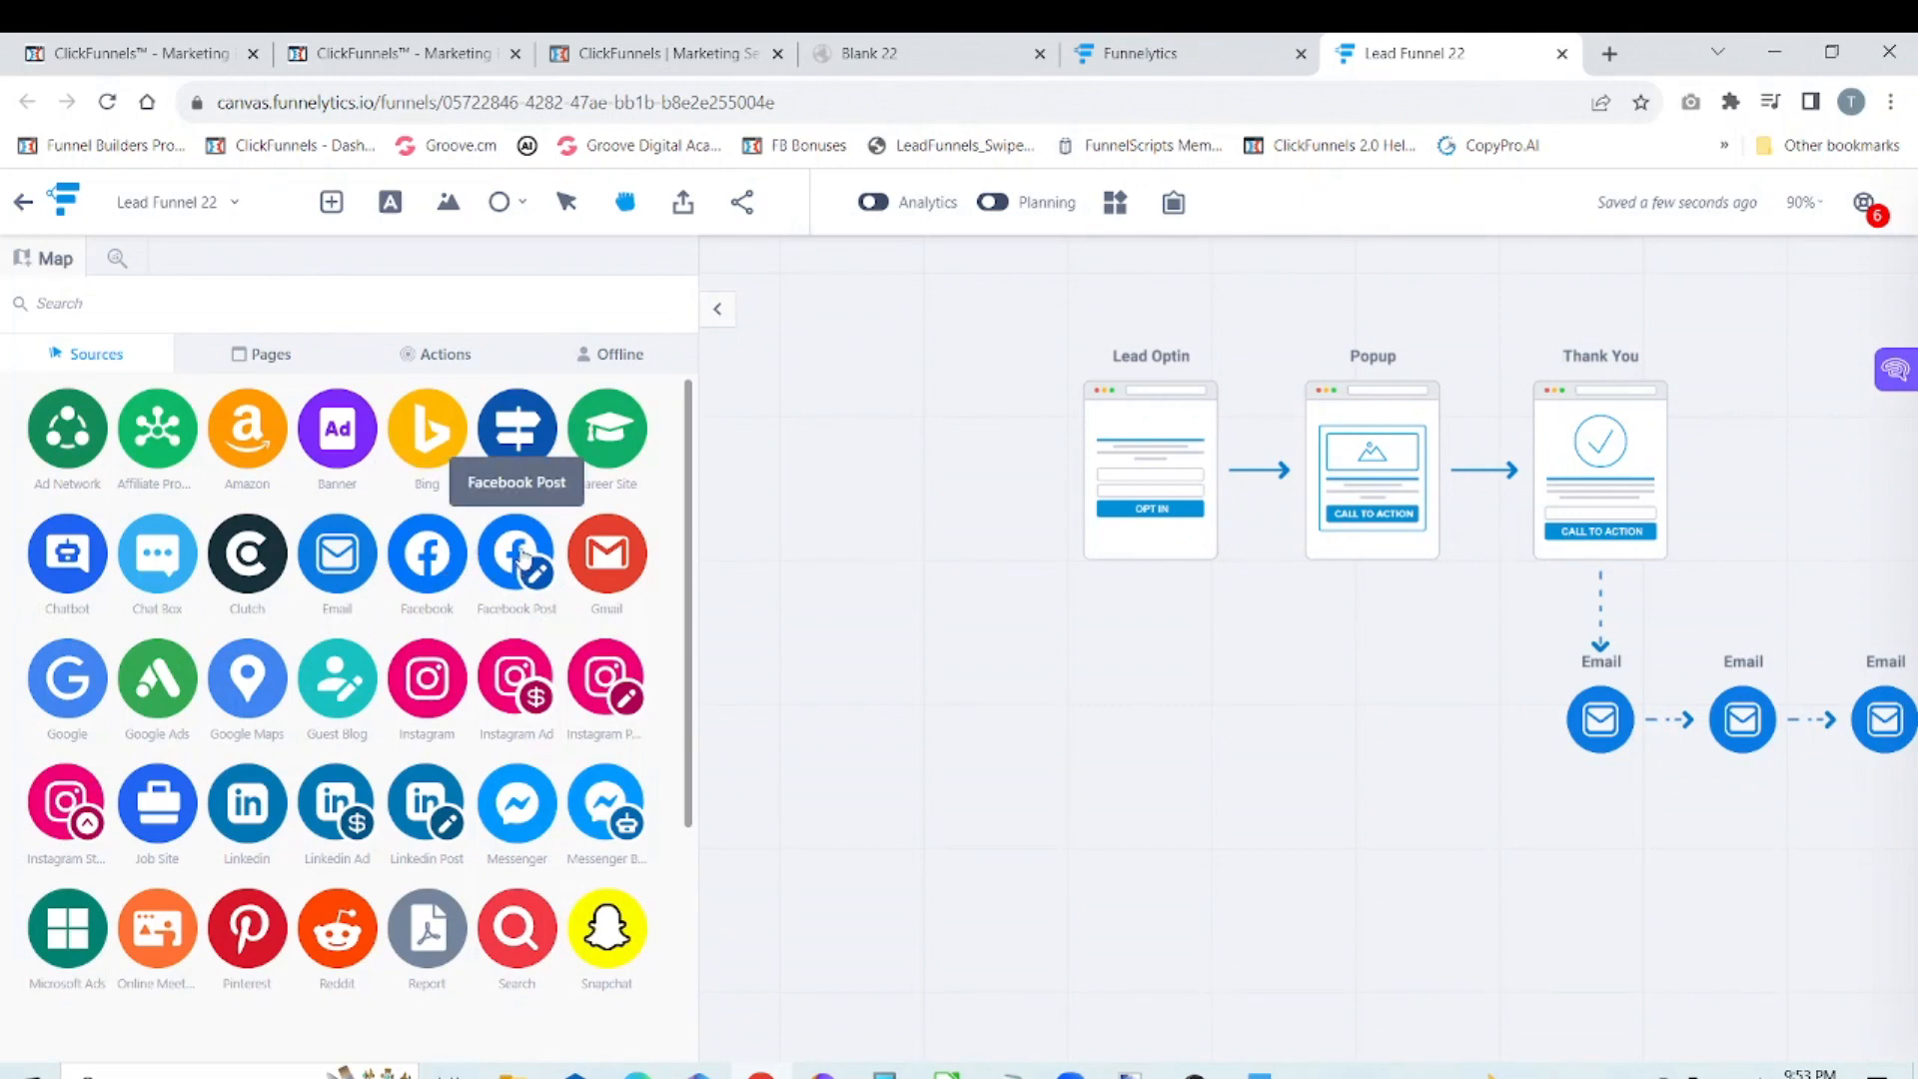
{"action": "left_click_drag", "start_coordinate": [522, 555], "coordinate": [873, 465]}
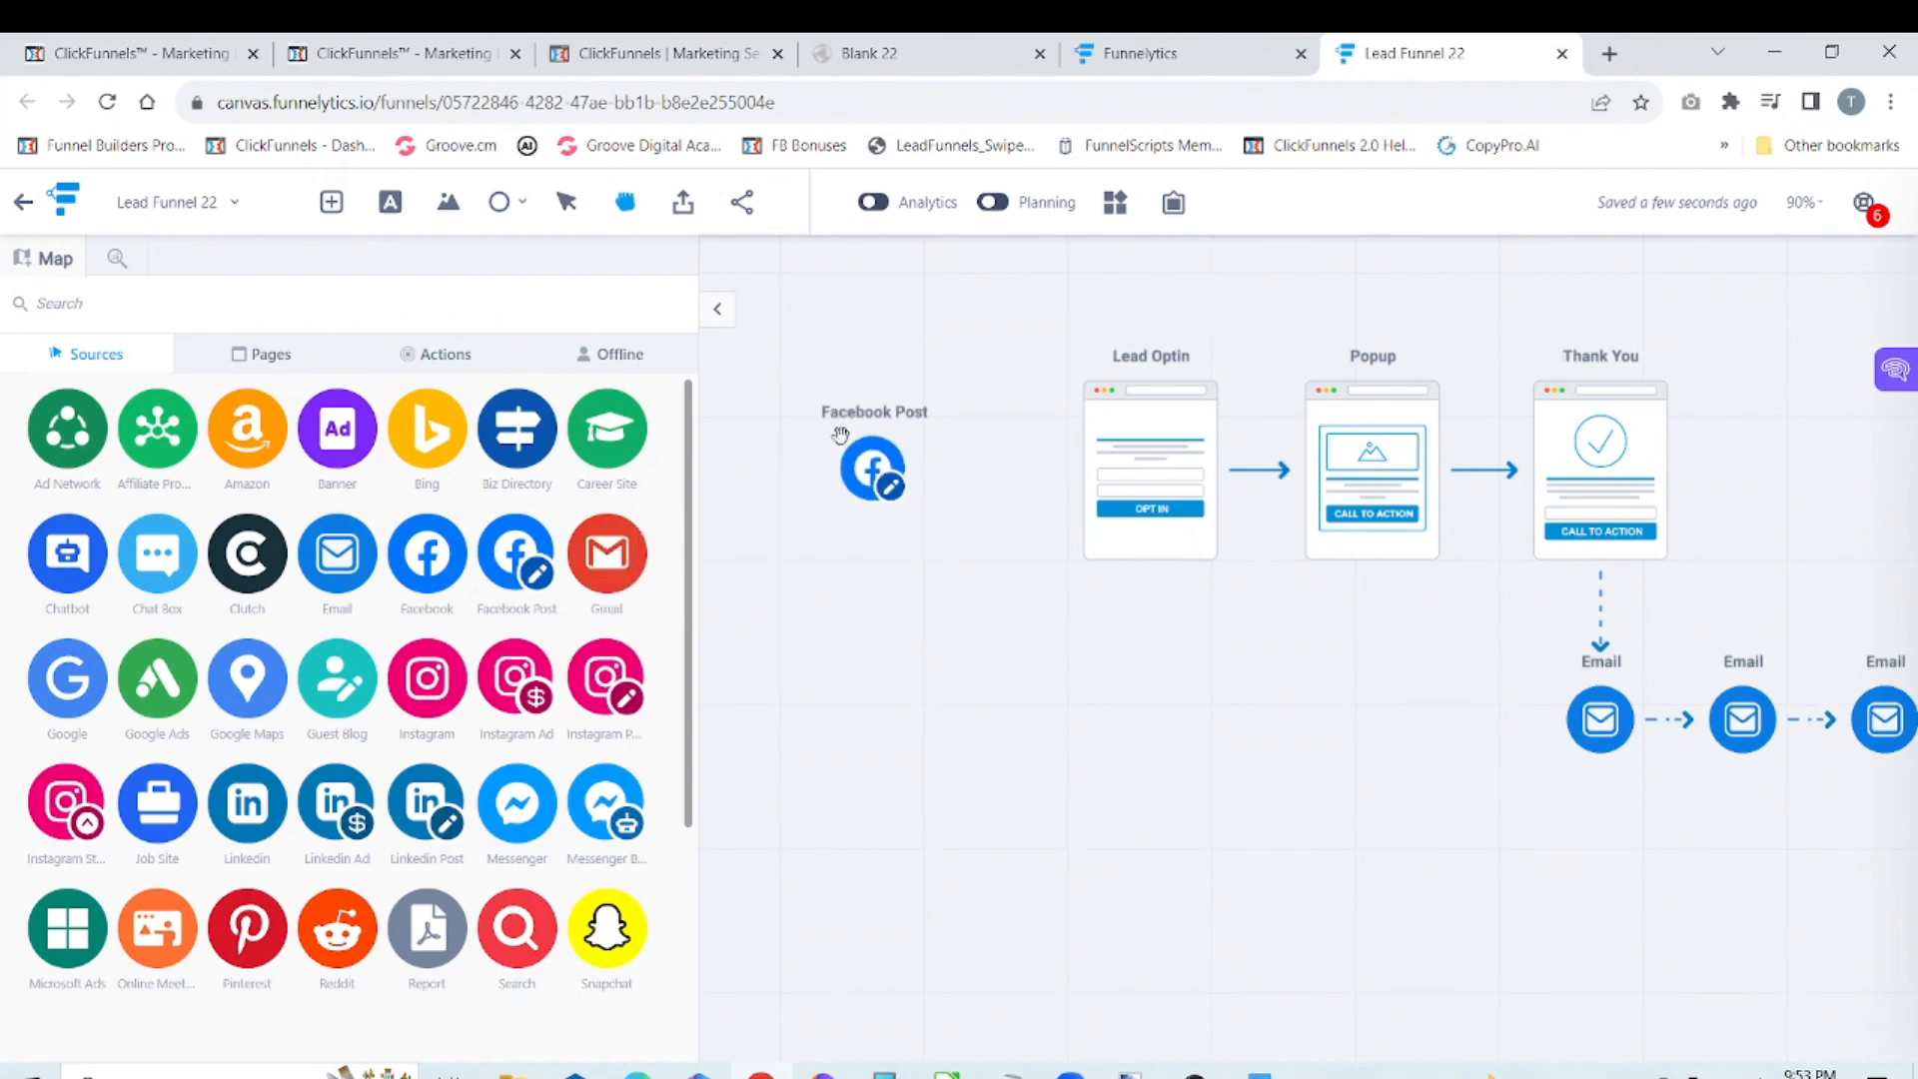
Step: Connect the Facebook Post source to the Lead Optin page
{"action": "right_click", "coordinate": [879, 470]}
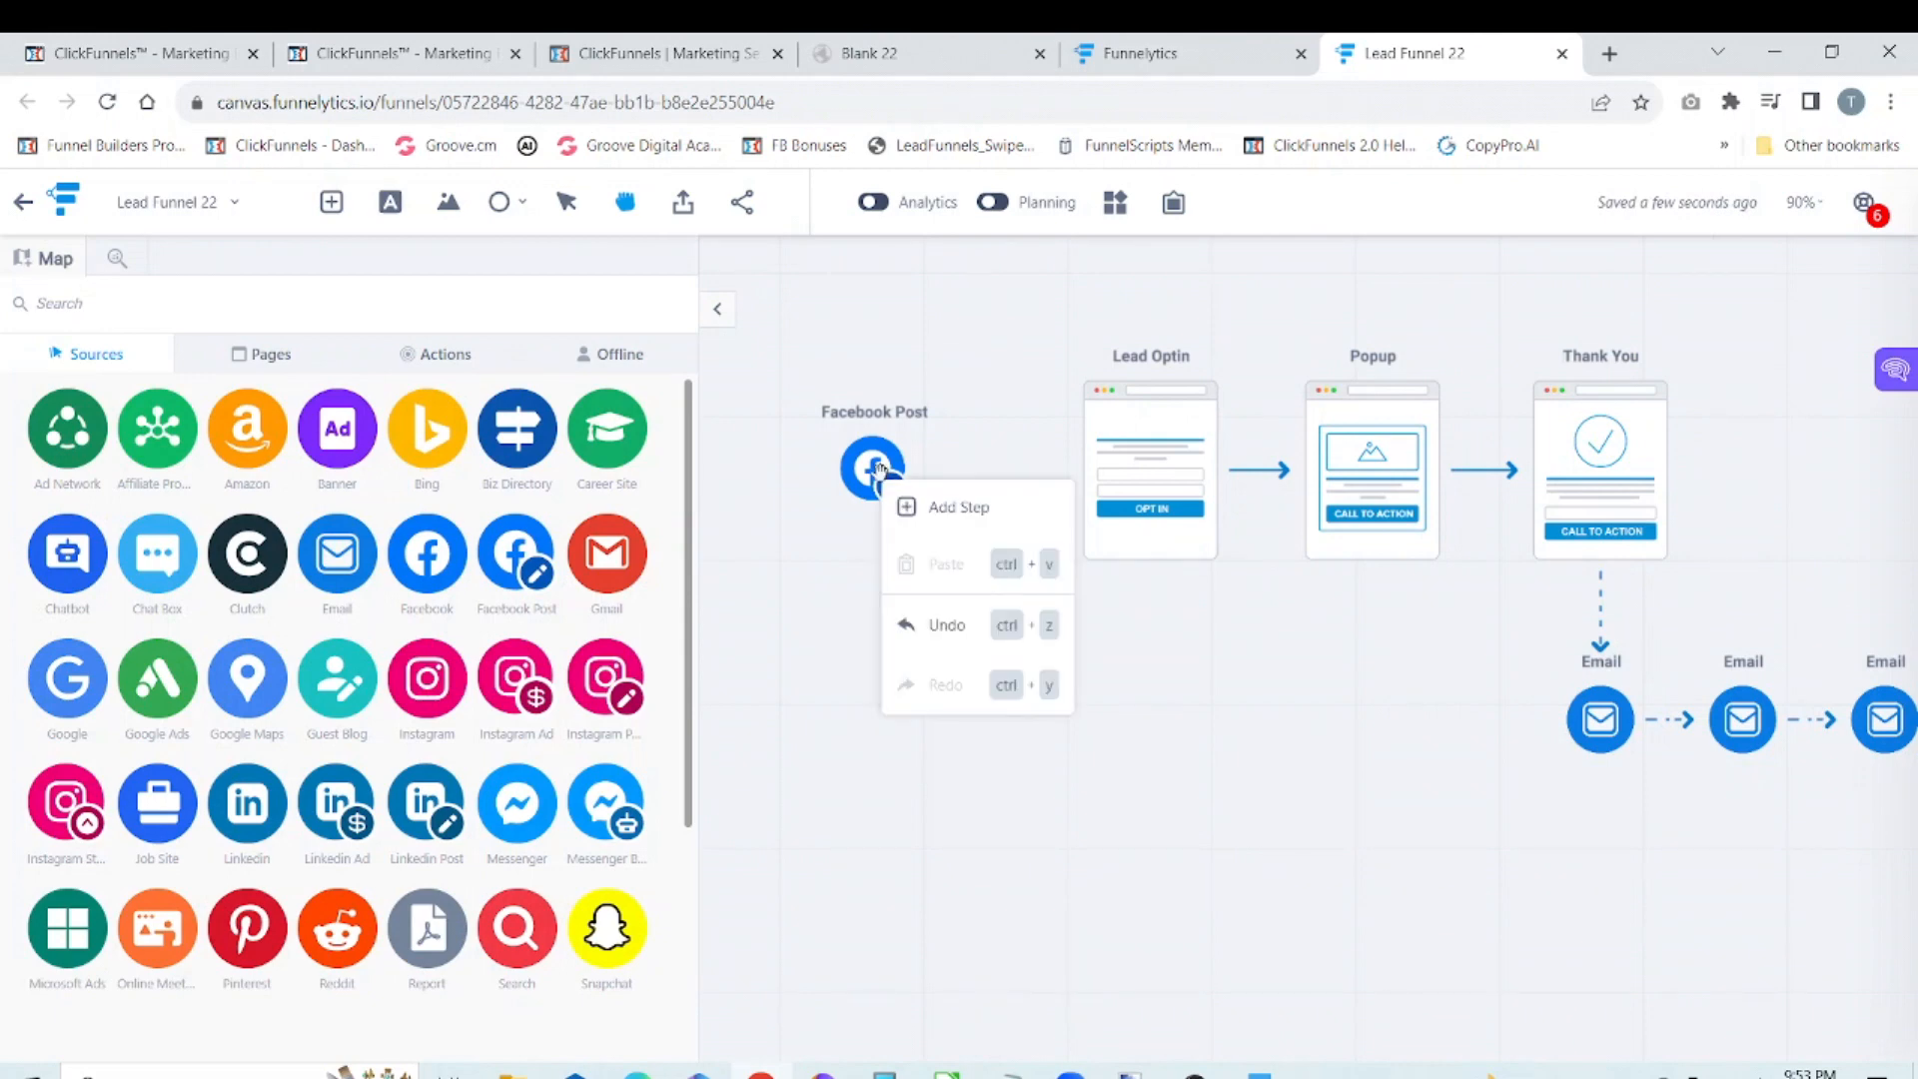
{"action": "left_click", "coordinate": [912, 407]}
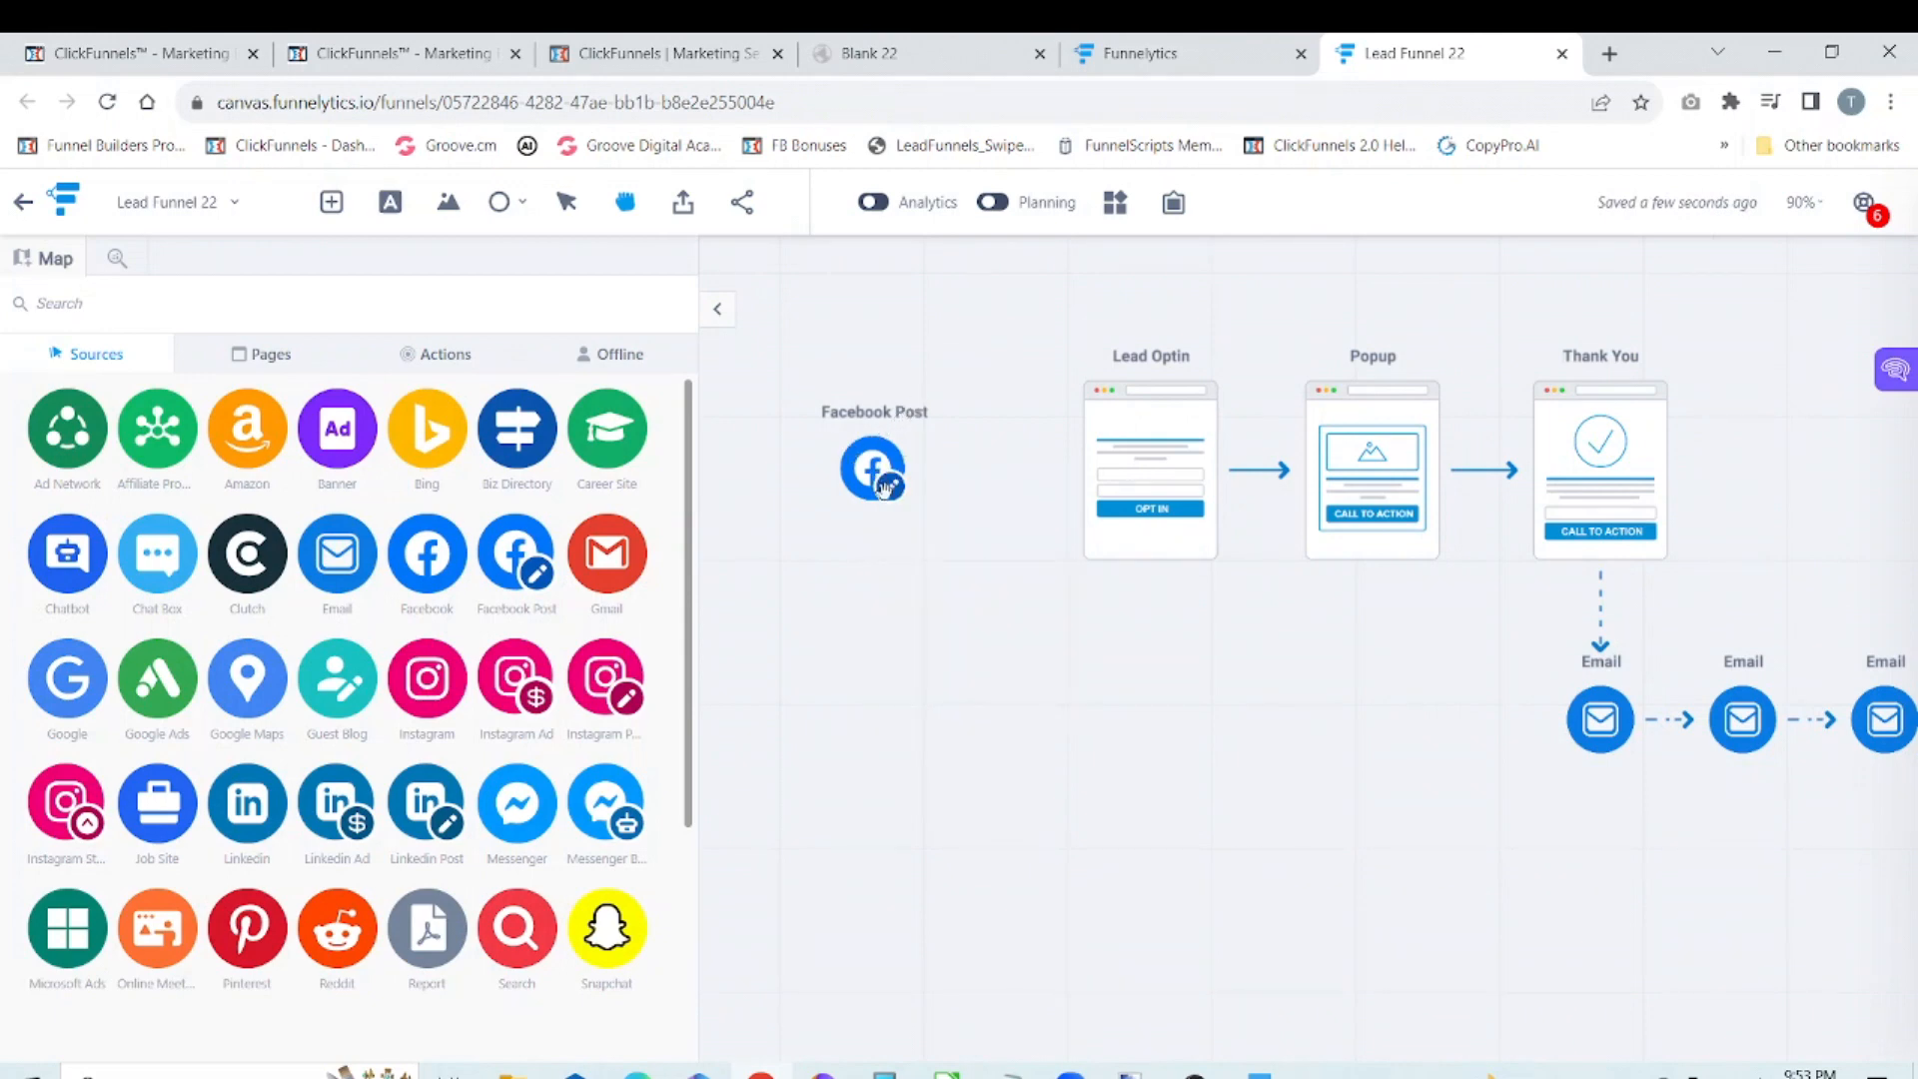
{"action": "mouse_move", "coordinate": [863, 456]}
{"action": "left_mouse_down"}
{"action": "mouse_move", "coordinate": [898, 458]}
{"action": "mouse_move", "coordinate": [859, 458]}
{"action": "left_mouse_up"}
{"action": "left_click", "coordinate": [567, 201]}
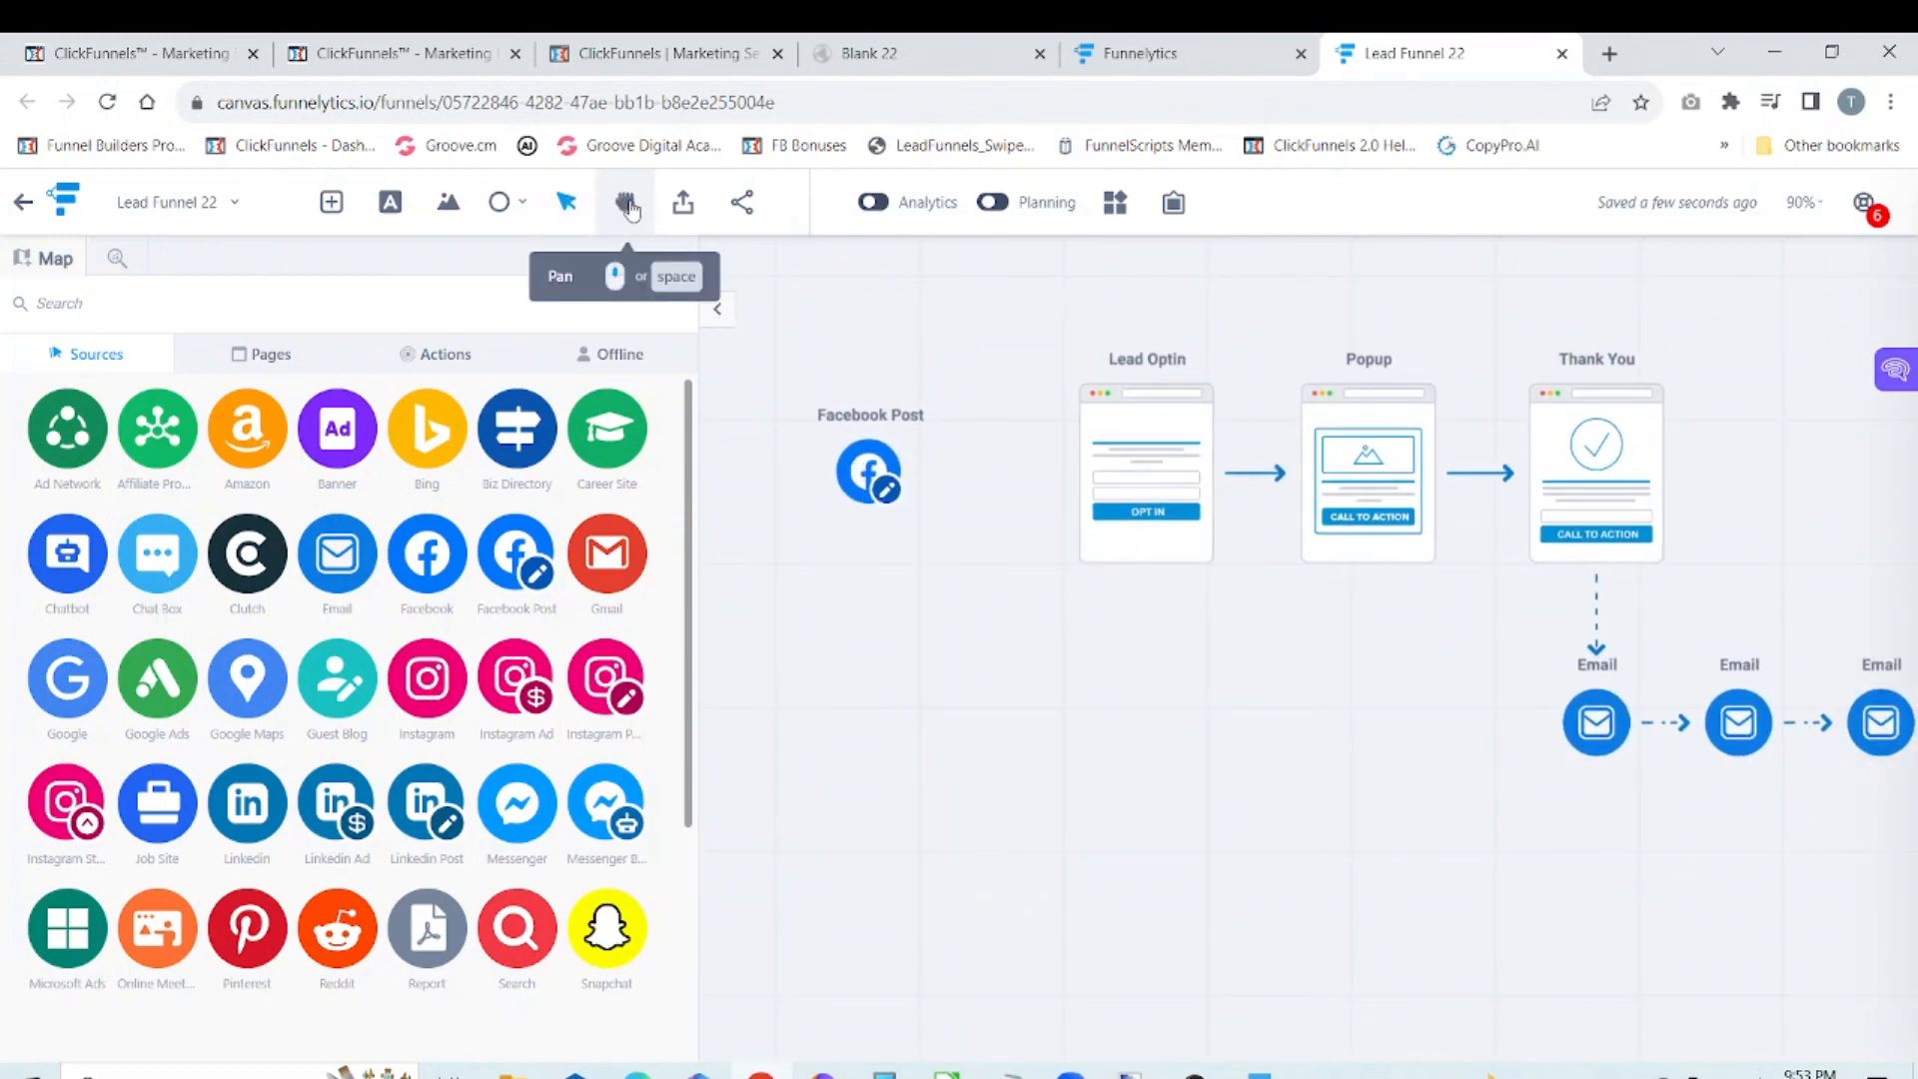
{"action": "left_click", "coordinate": [629, 208]}
{"action": "left_click", "coordinate": [566, 202]}
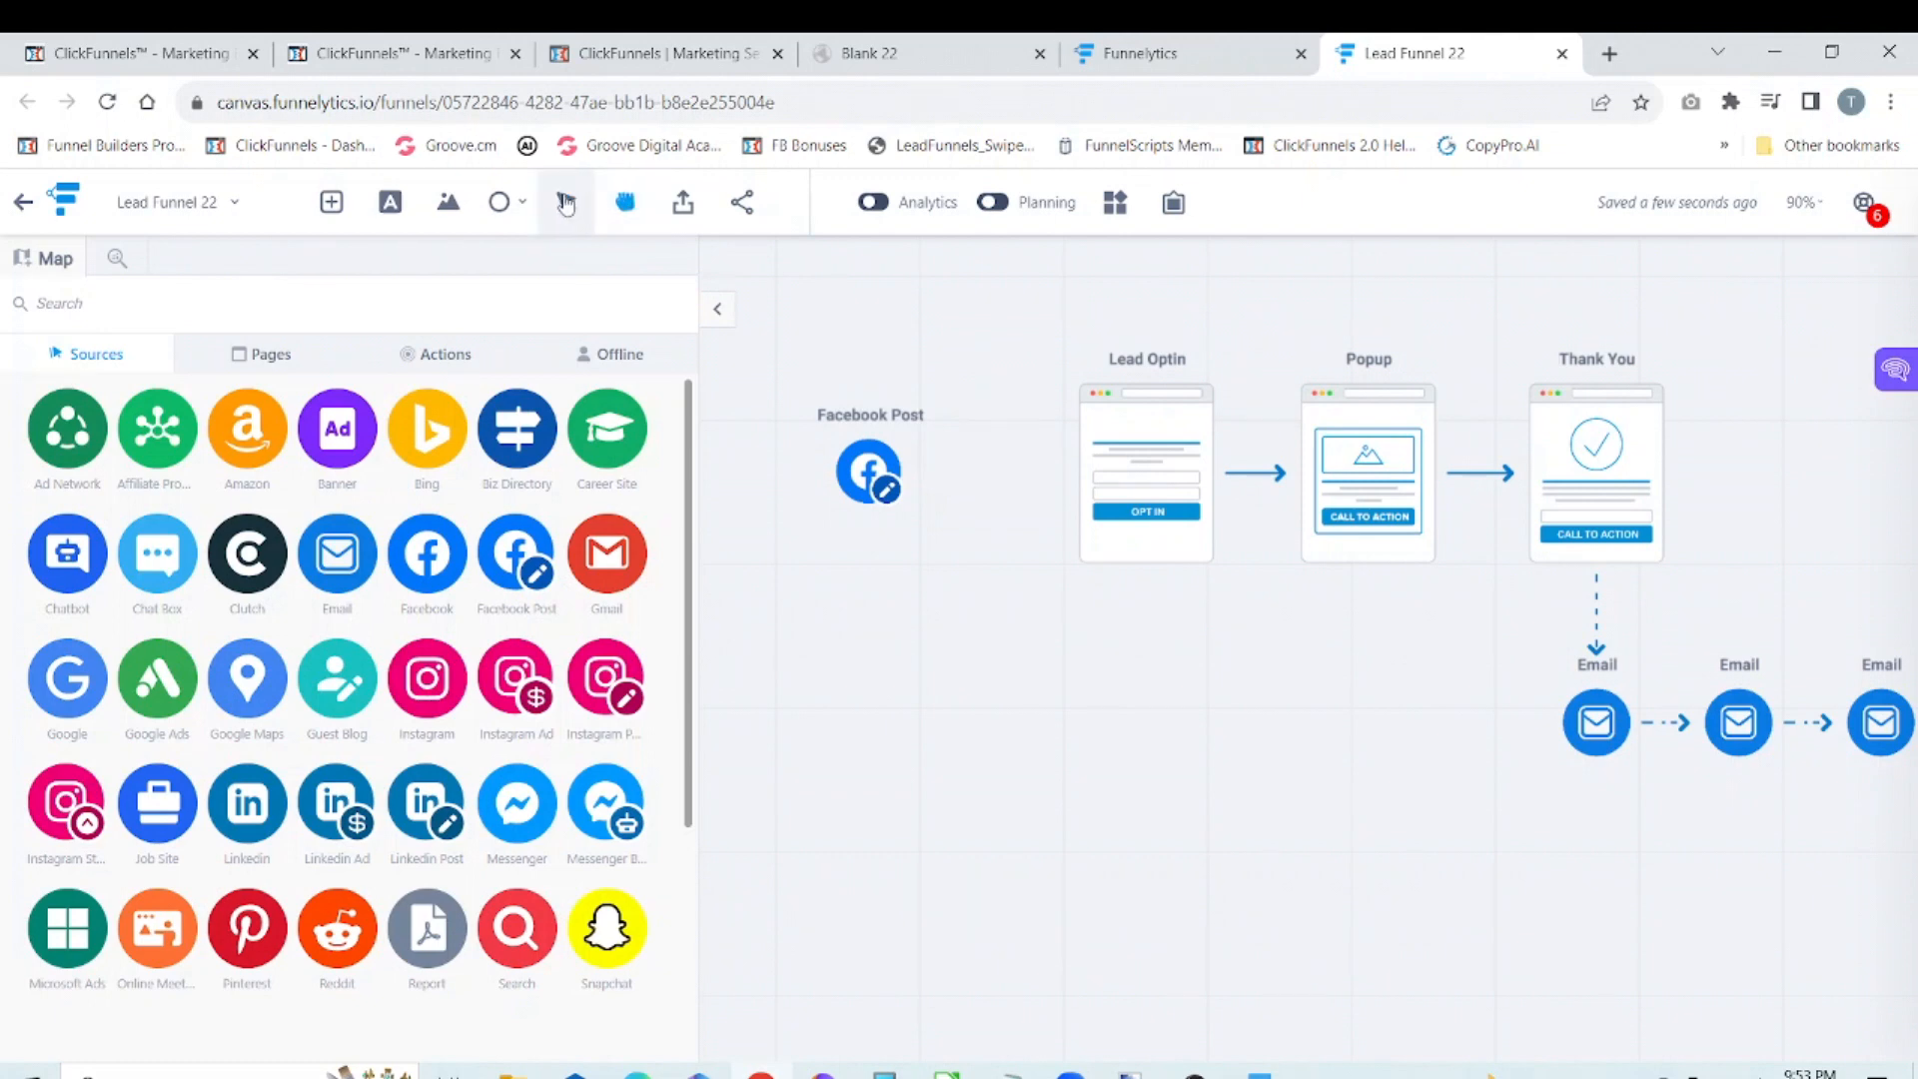
{"action": "left_click", "coordinate": [869, 458]}
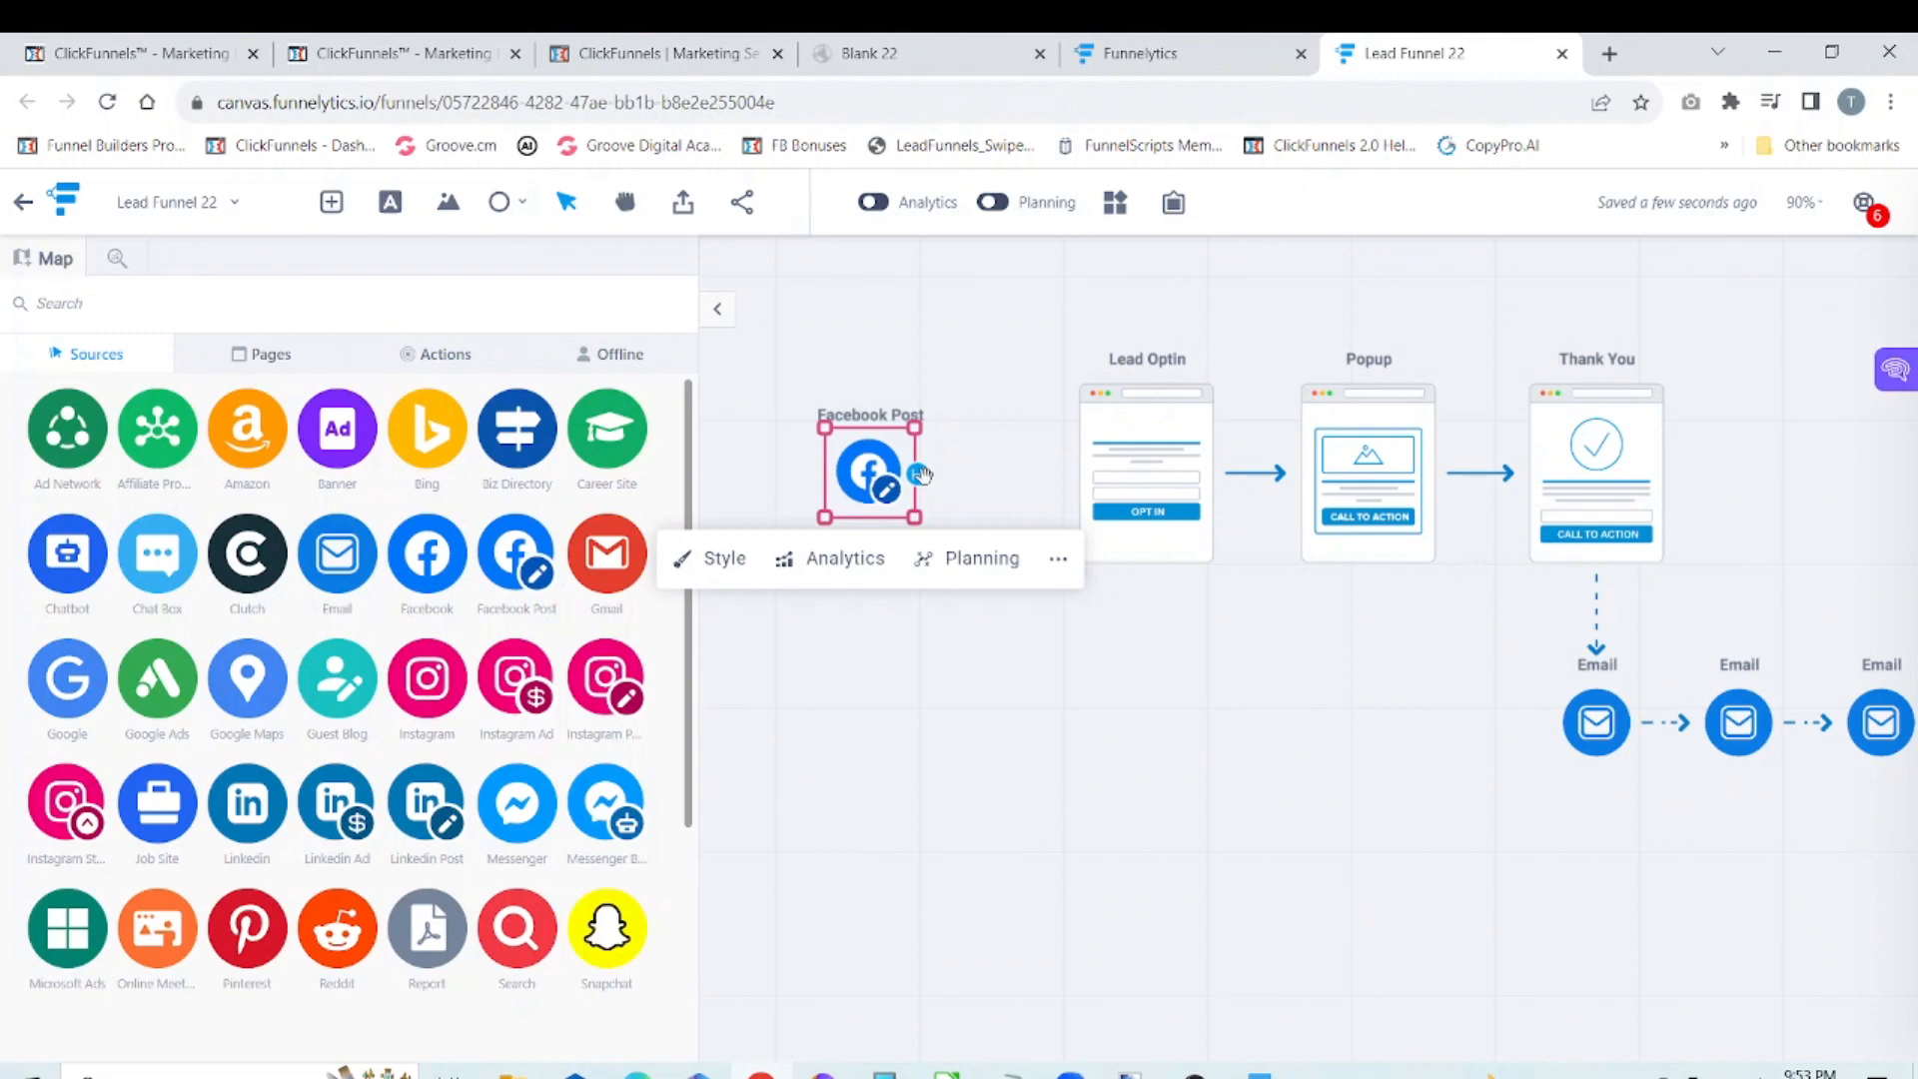
{"action": "left_click_drag", "start_coordinate": [919, 474], "coordinate": [1064, 474]}
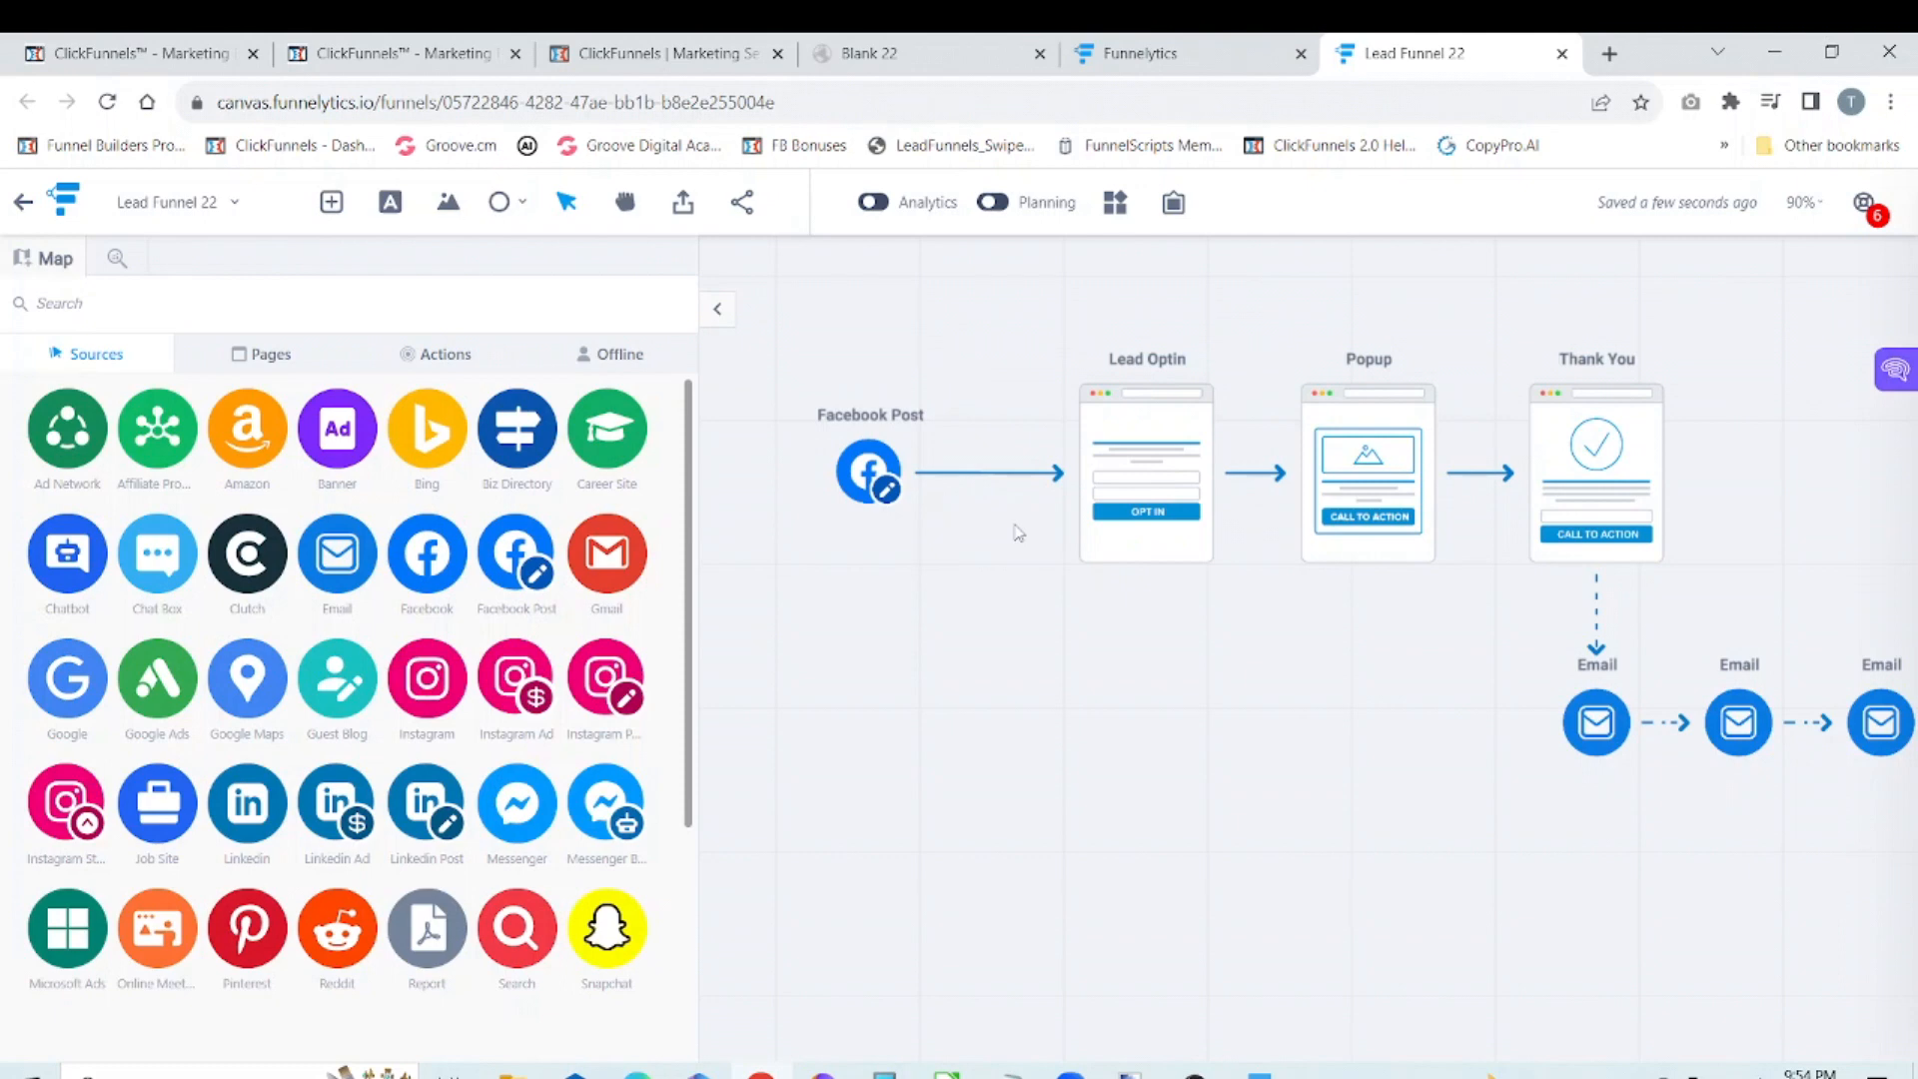
Step: Collapse the step library and close the Lead Funnel 22 canvas, returning to the canvases dashboard
{"action": "left_click", "coordinate": [718, 311]}
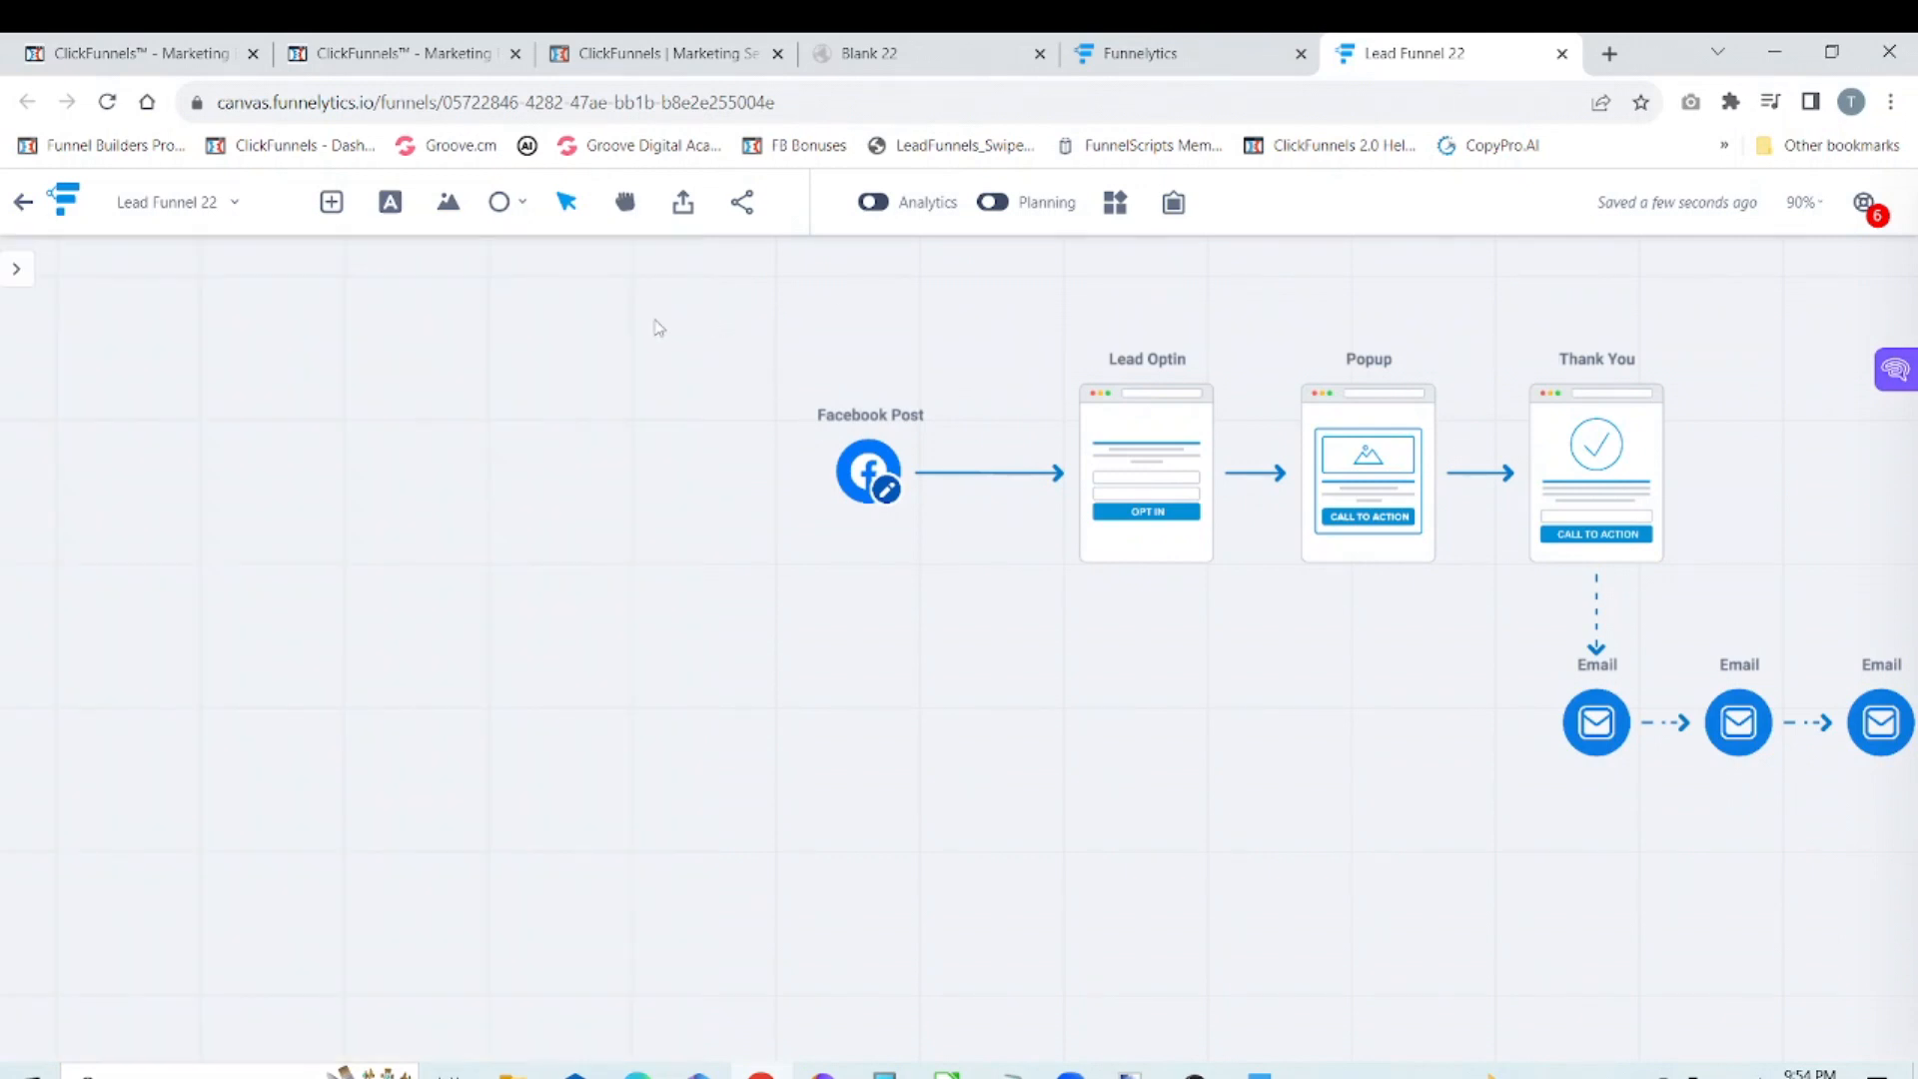
{"action": "left_click", "coordinate": [1200, 63]}
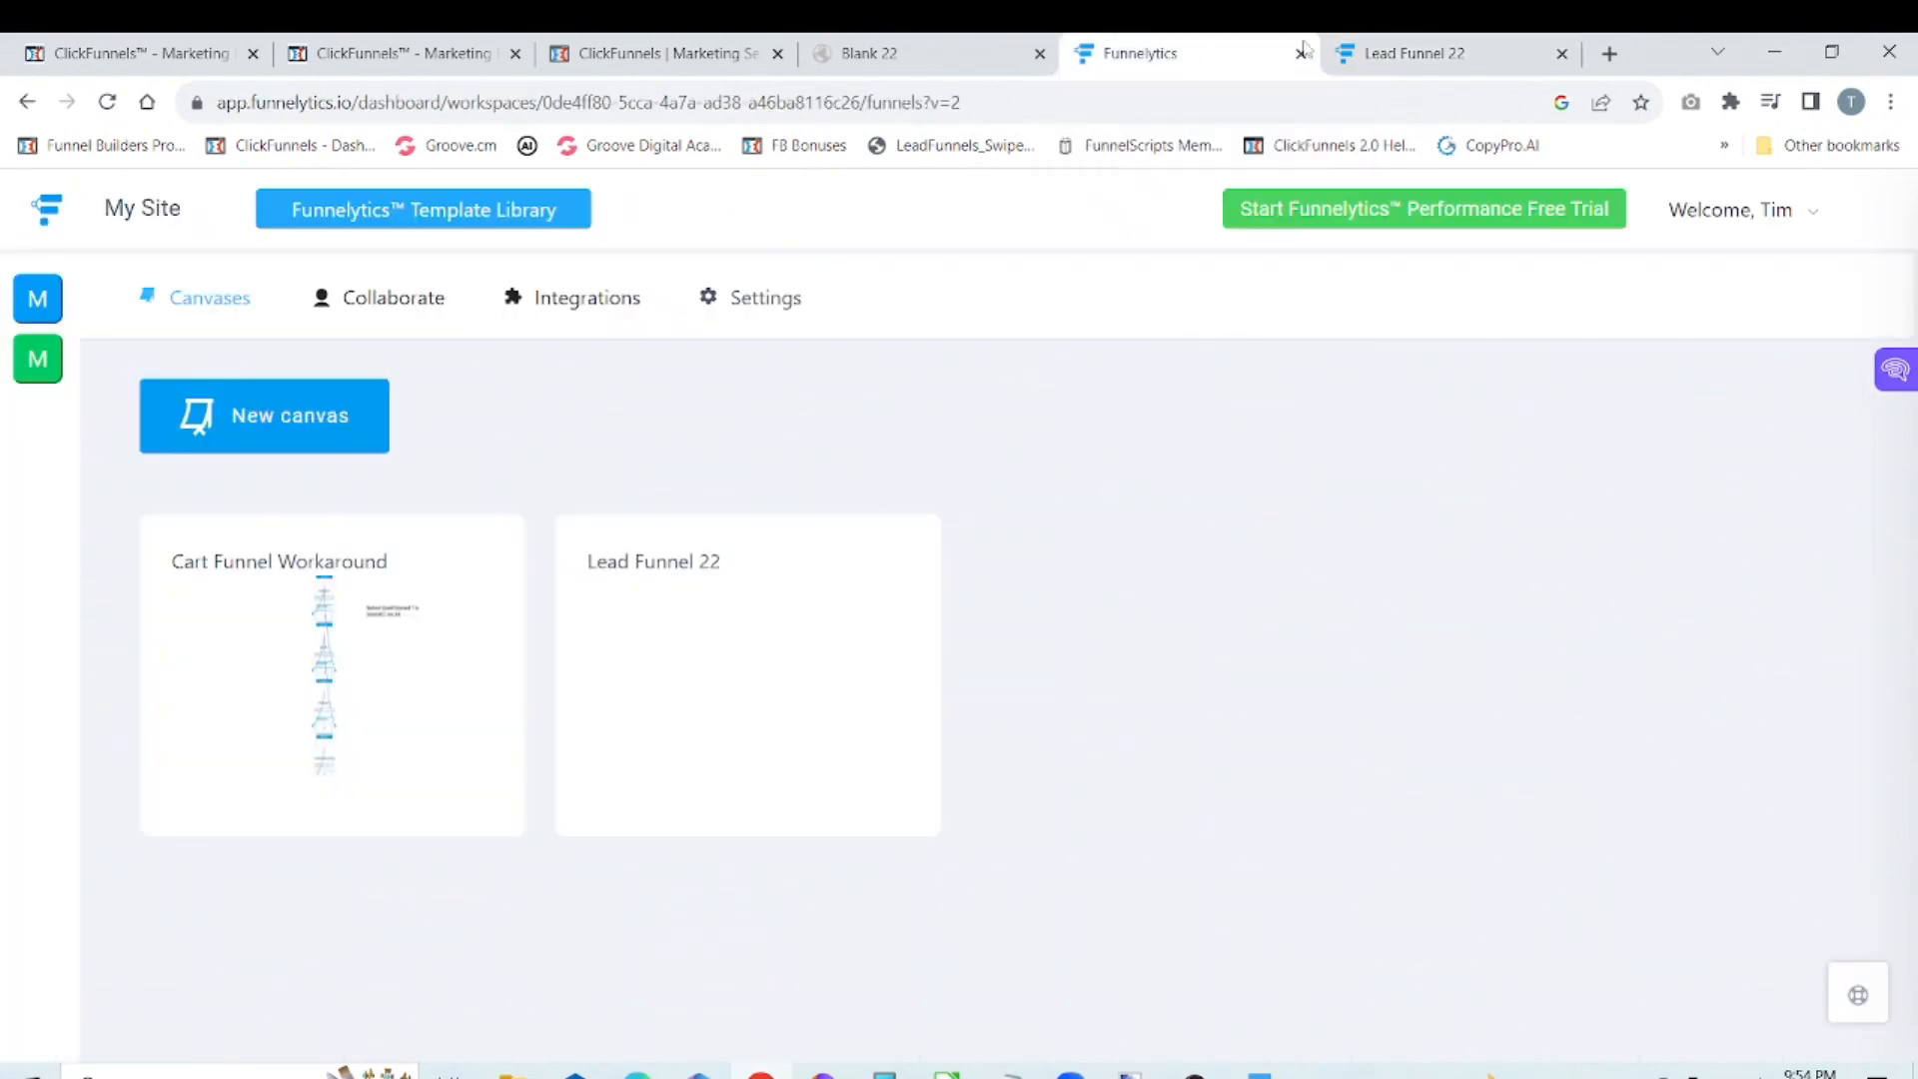
{"action": "left_click", "coordinate": [1413, 53]}
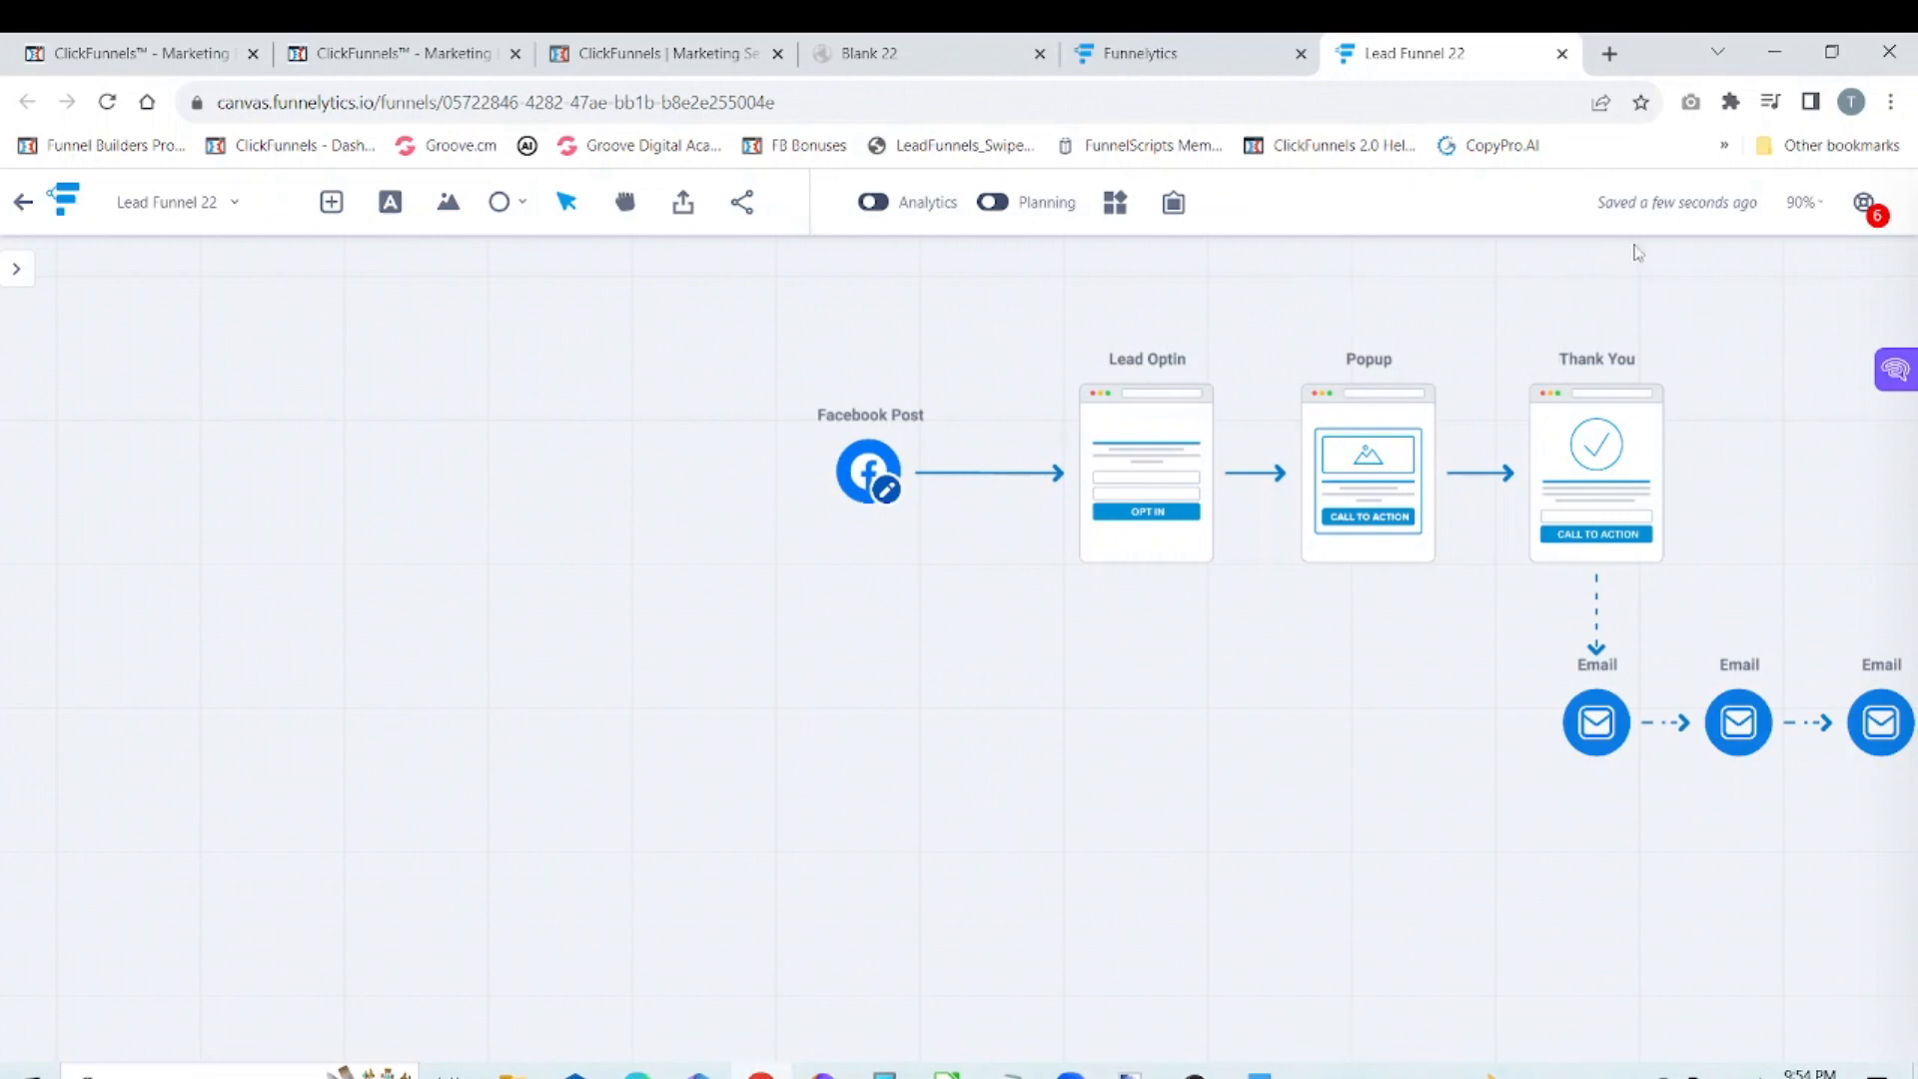
{"action": "left_click", "coordinate": [1564, 54]}
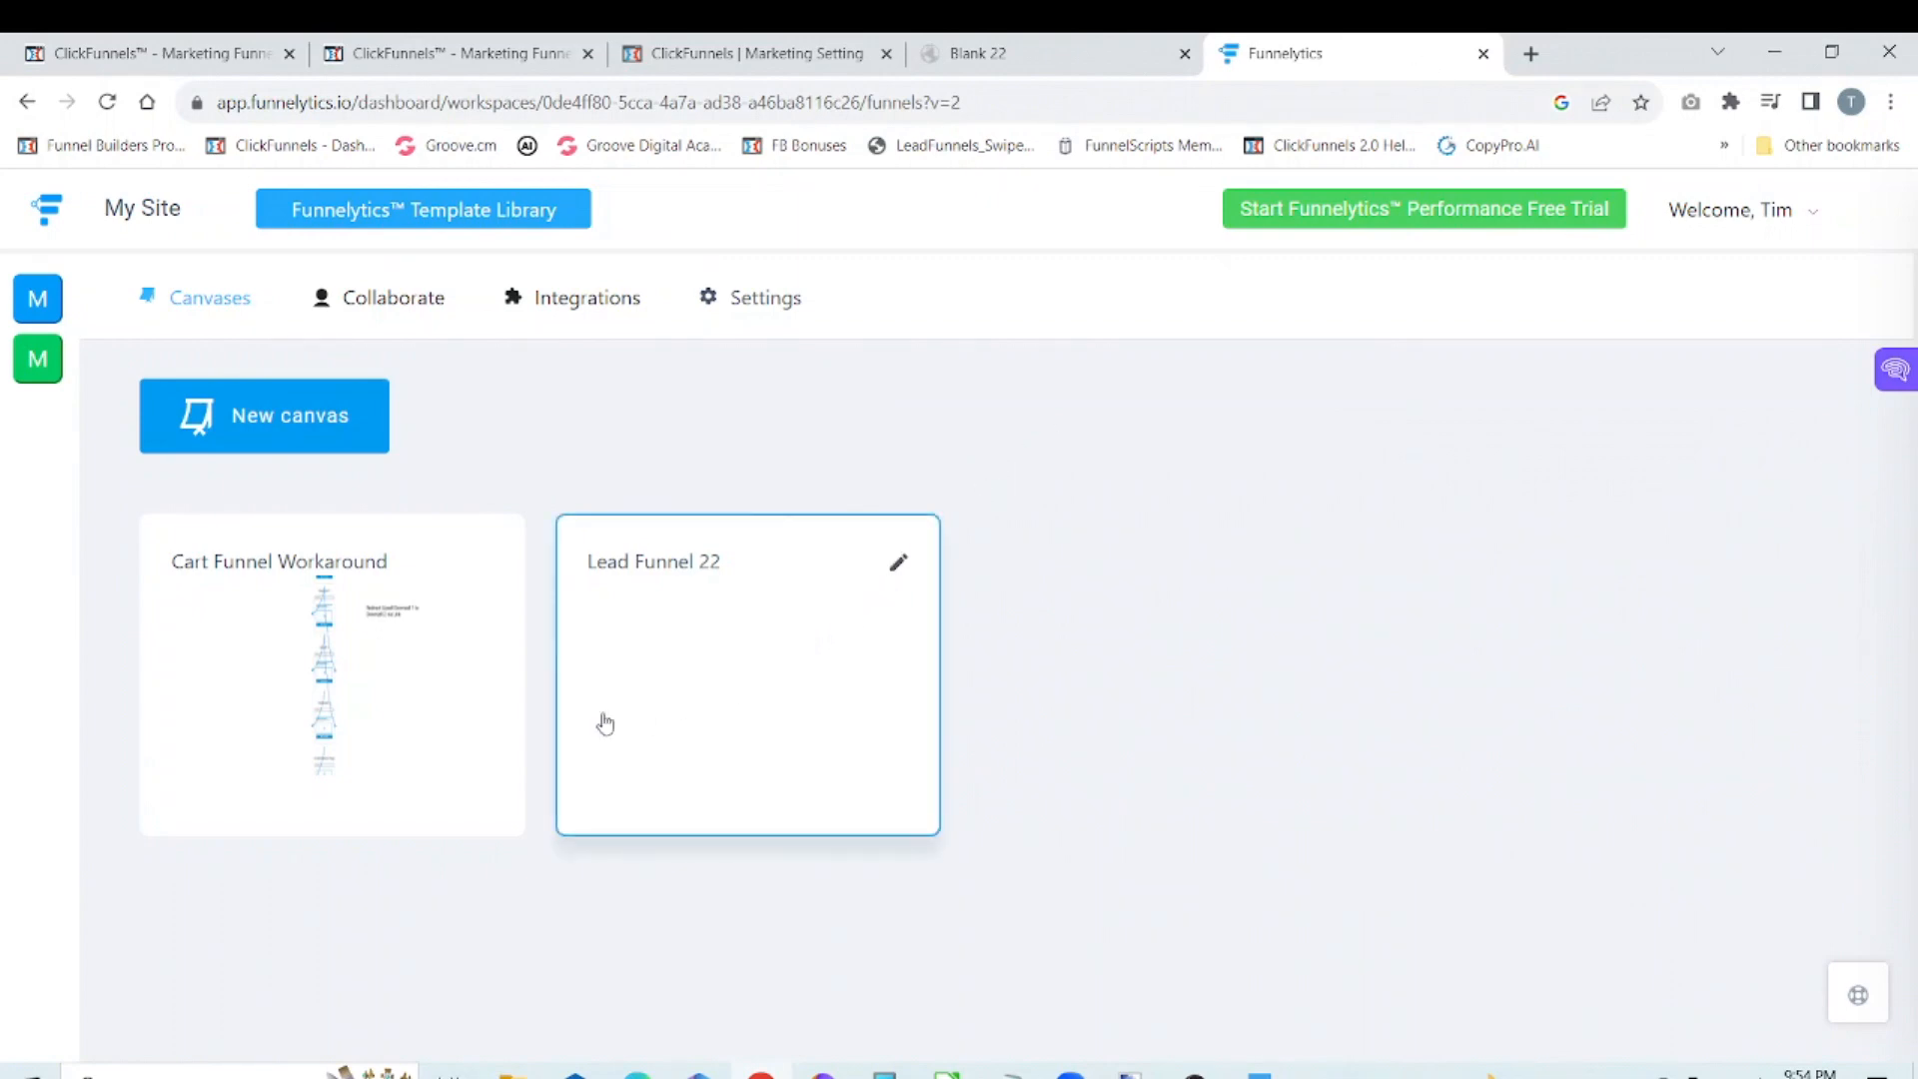
Step: Reopen the Lead Funnel 22 canvas from the dashboard to review the saved funnel, and close it again
{"action": "left_click", "coordinate": [703, 650]}
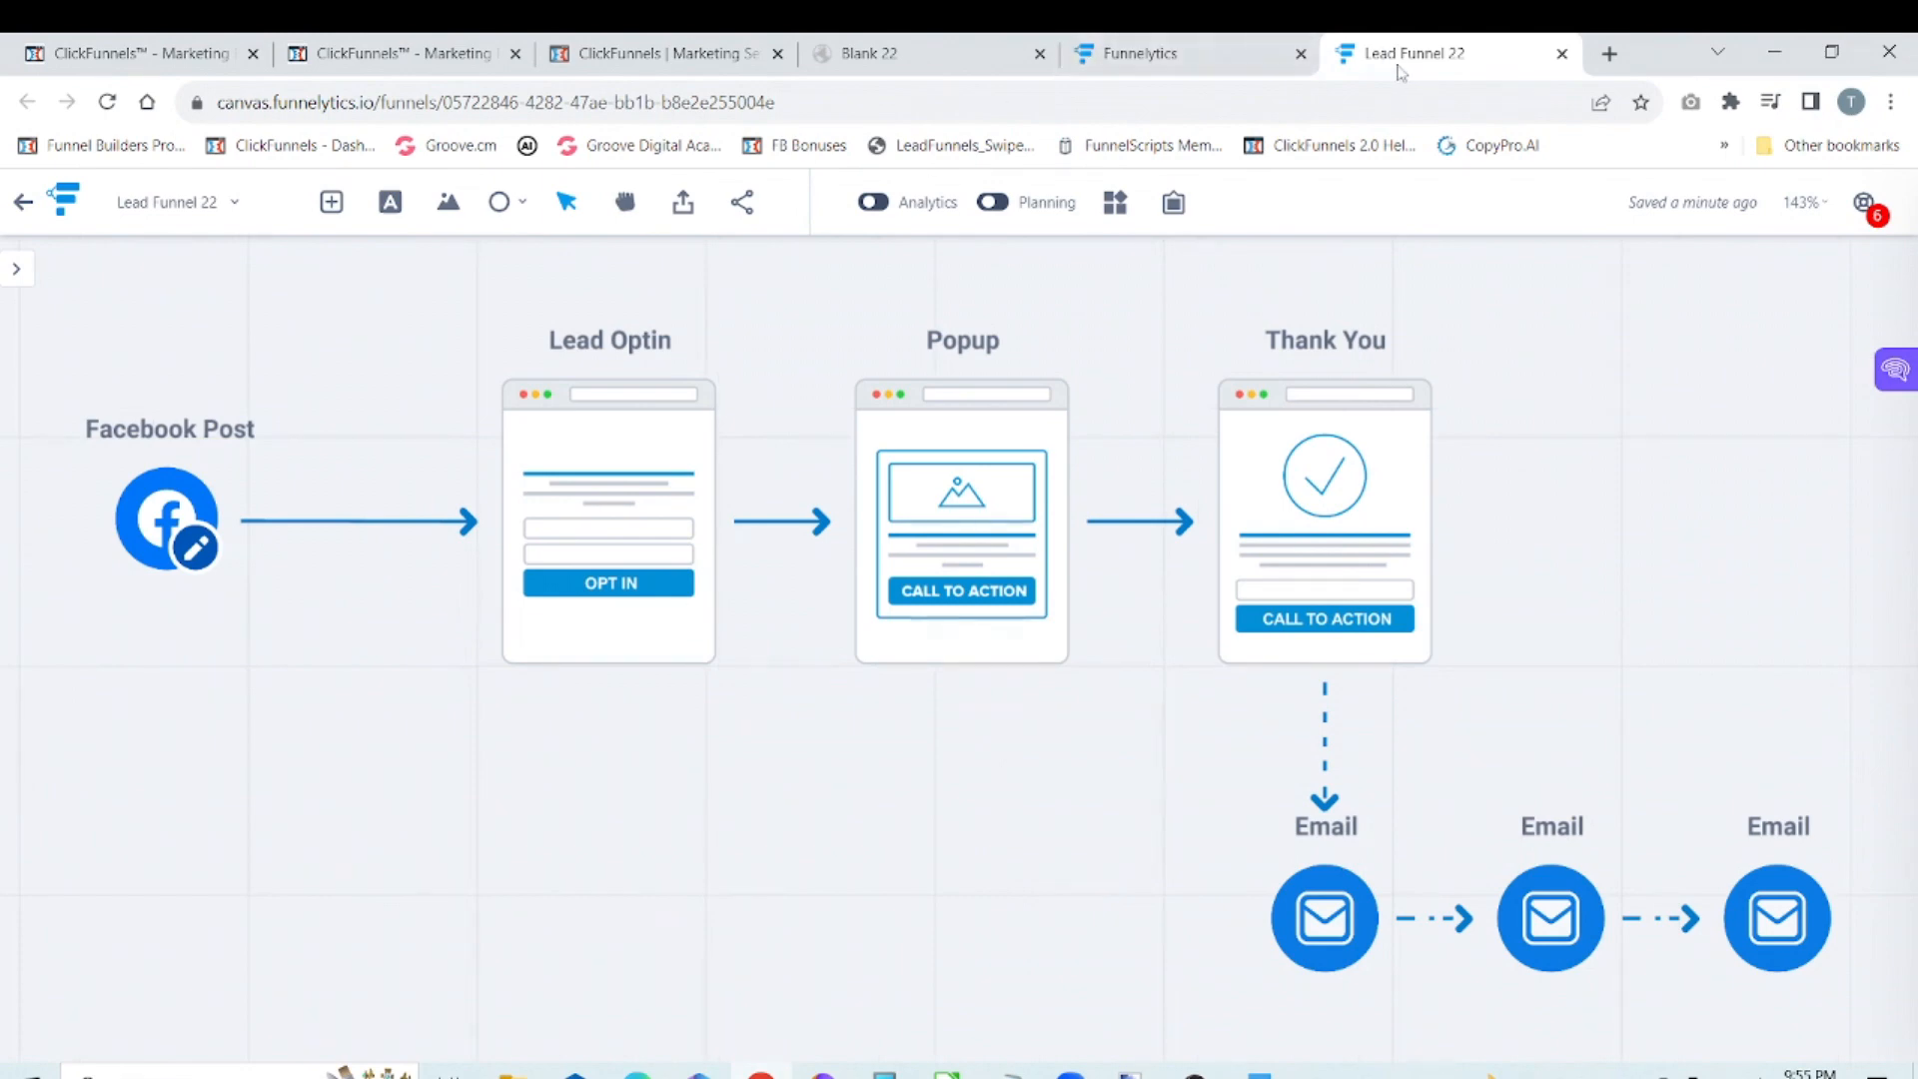
{"action": "left_click", "coordinate": [1562, 54]}
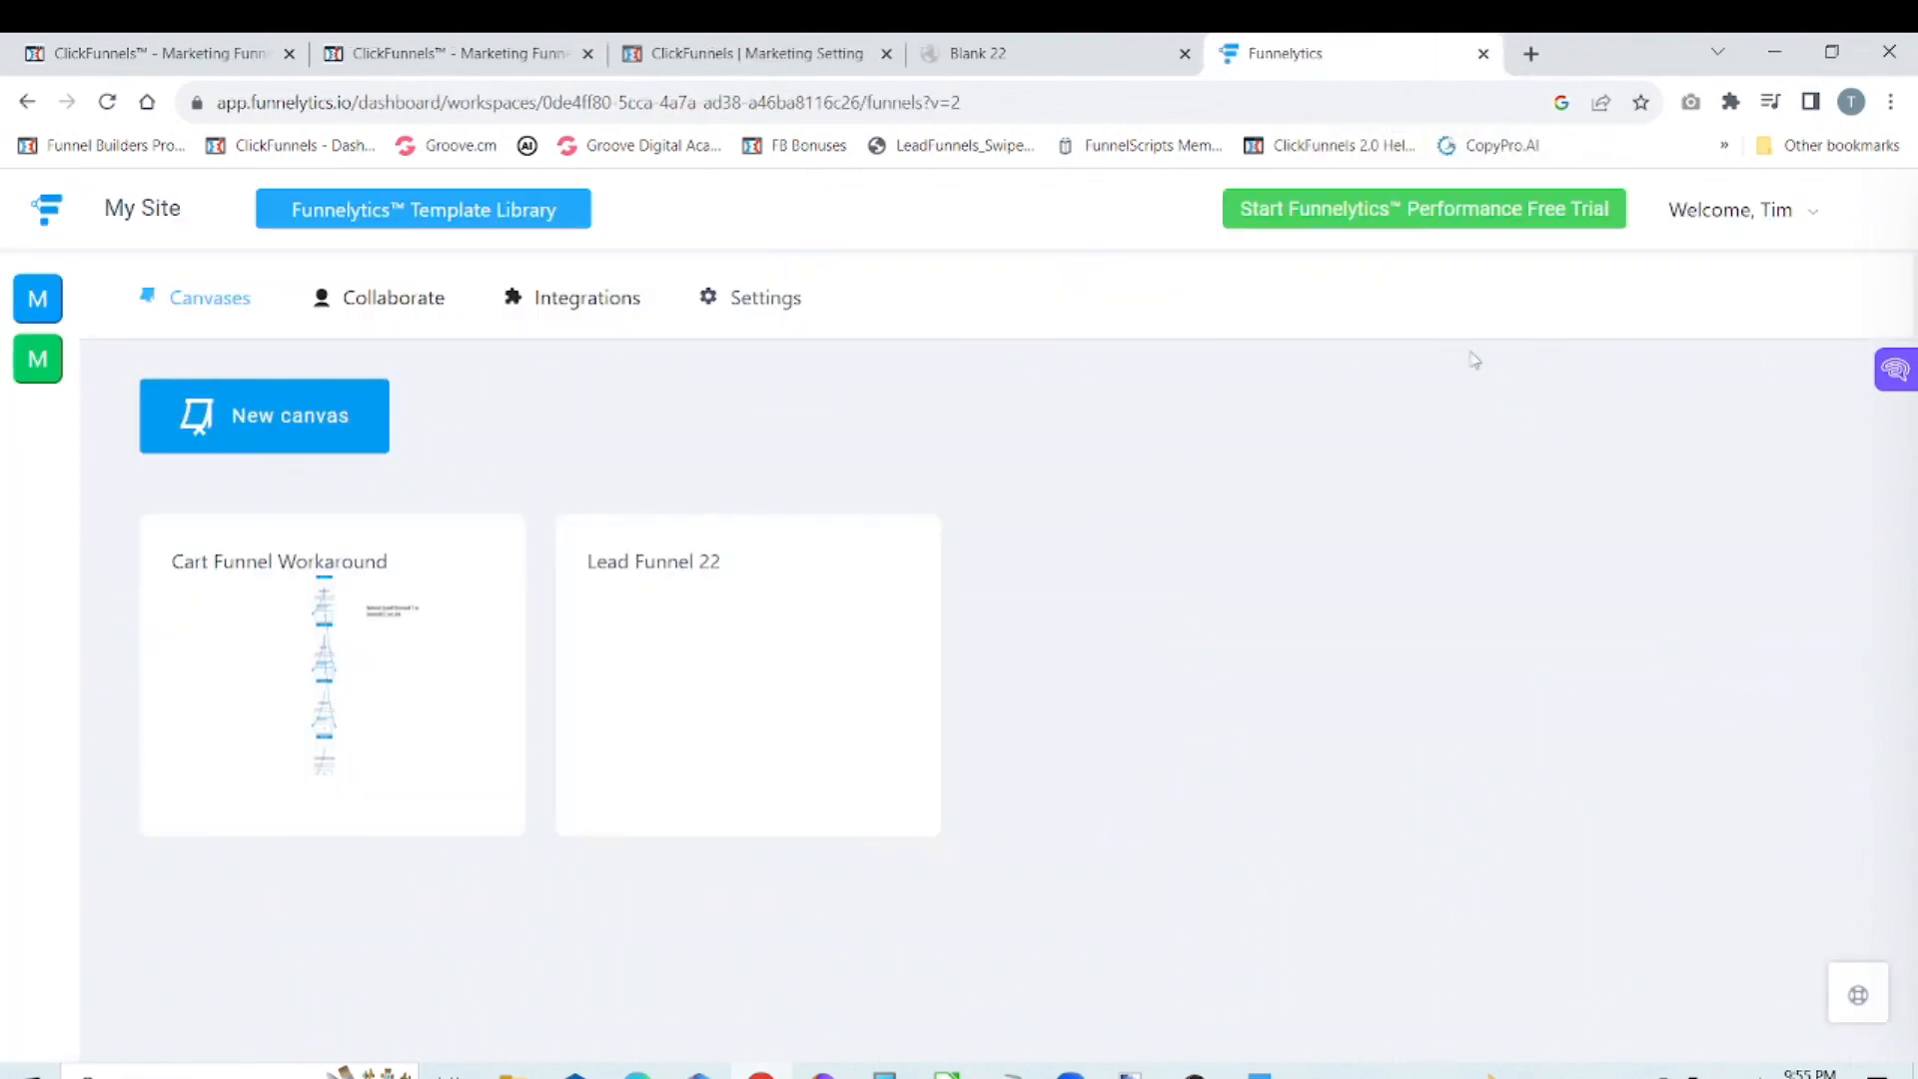